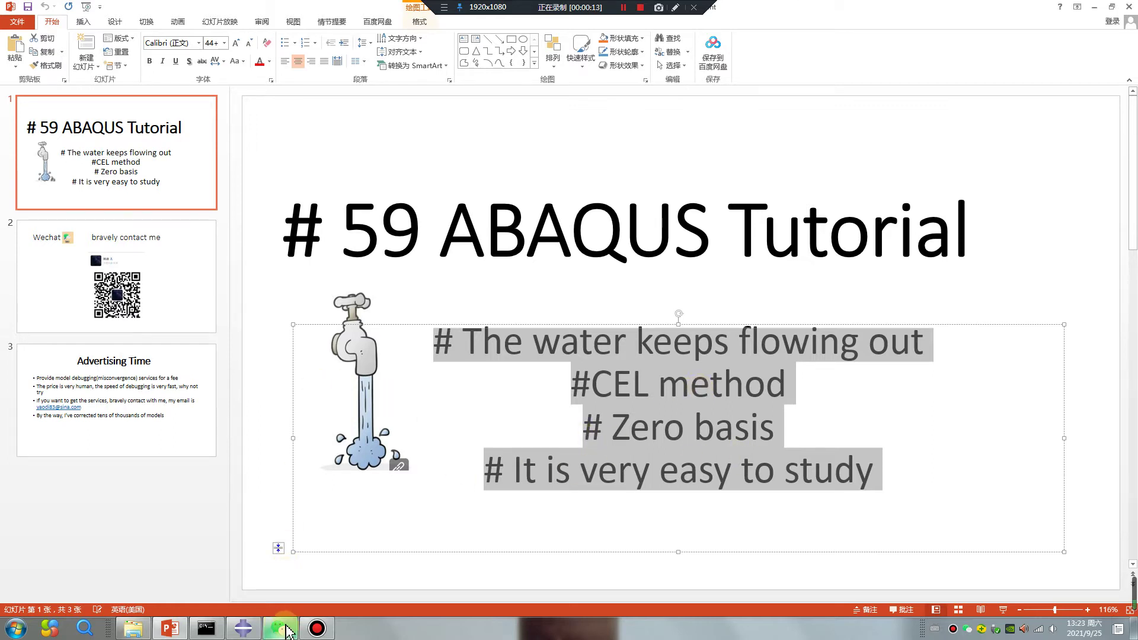
# In the Set Work Directory browser, navigate to D:\work\9\0925
pyautogui.click(244, 636)
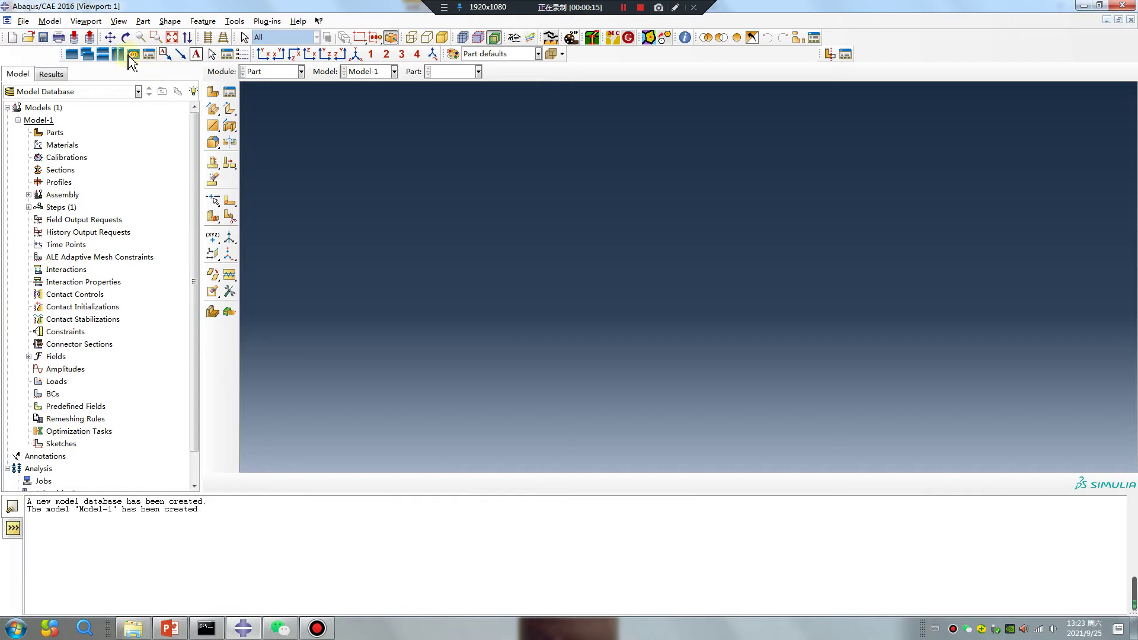
pyautogui.click(23, 20)
pyautogui.click(53, 78)
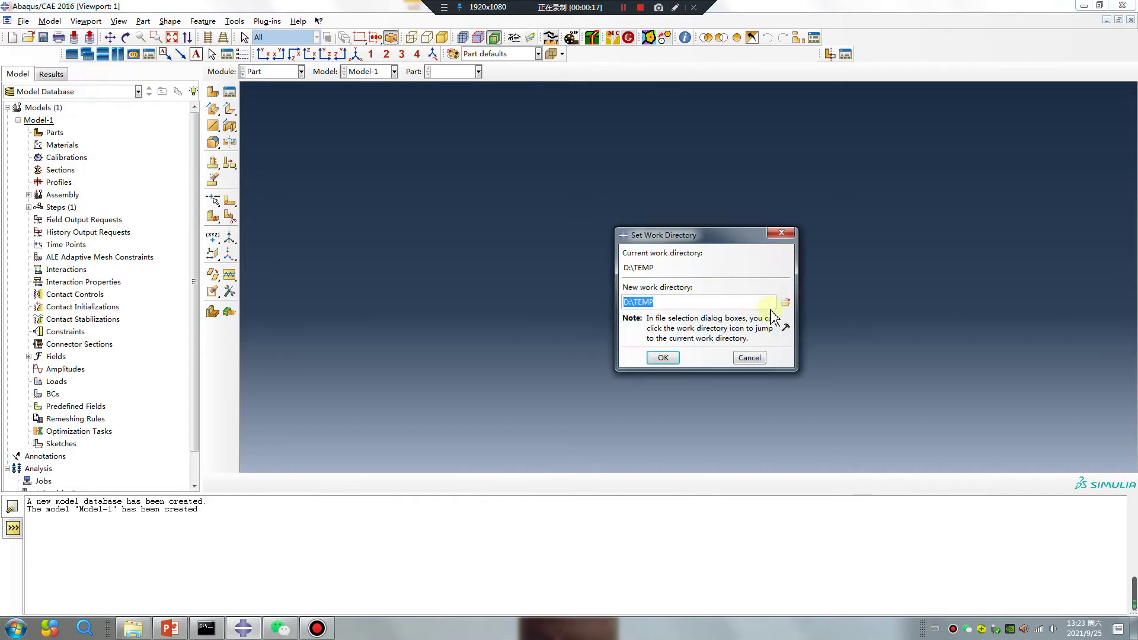
pyautogui.click(788, 303)
pyautogui.click(702, 229)
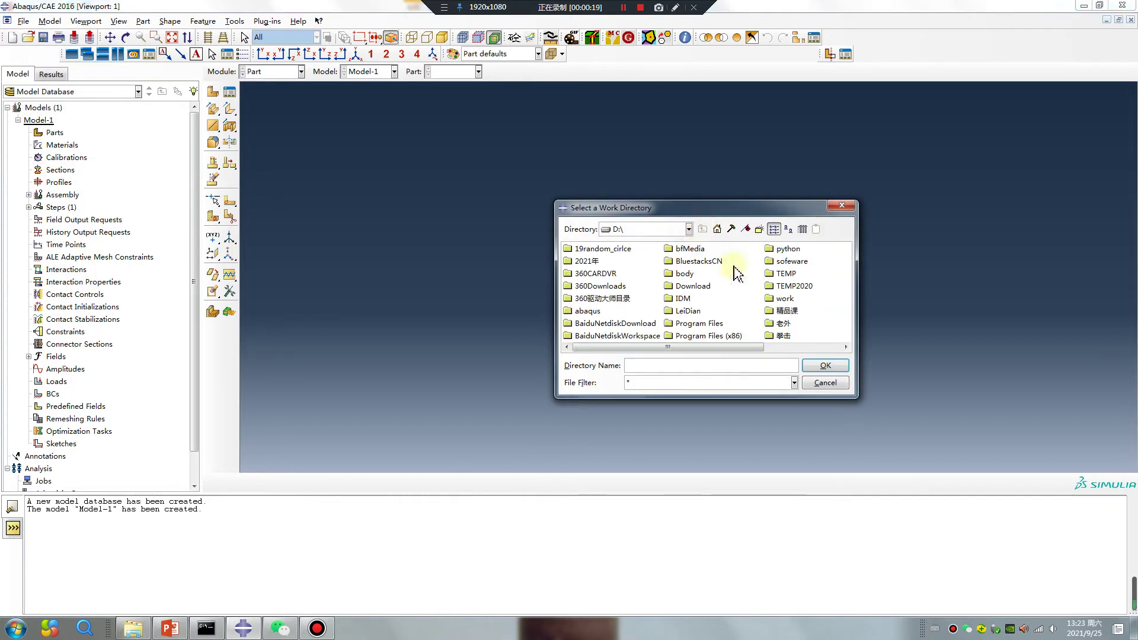
pyautogui.click(780, 299)
pyautogui.doubleClick(780, 299)
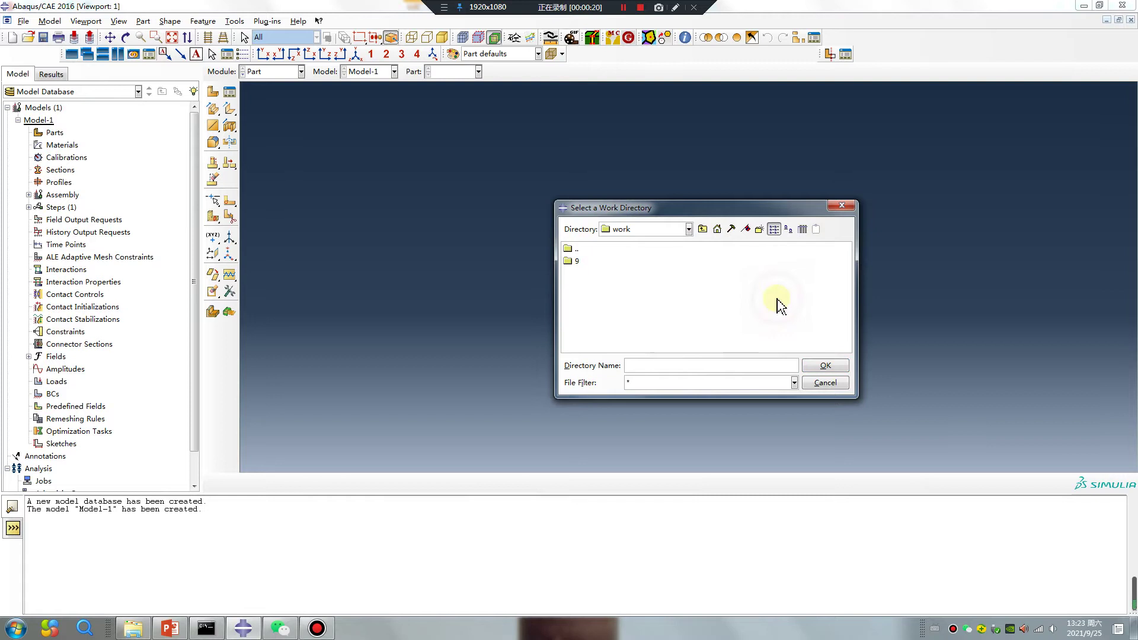
pyautogui.doubleClick(577, 262)
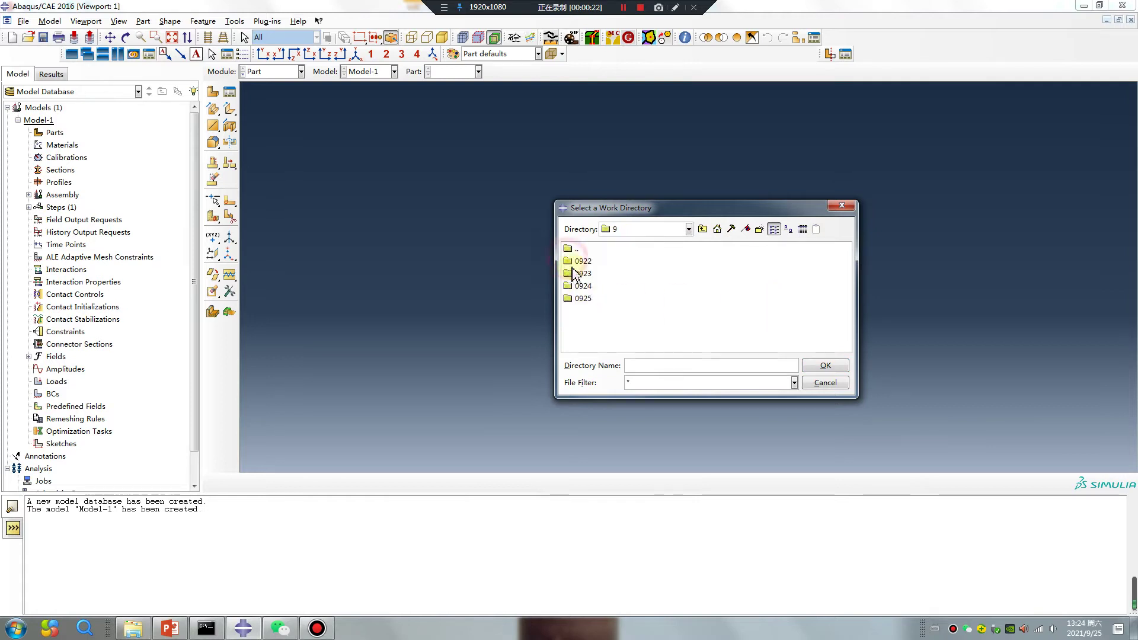
pyautogui.doubleClick(573, 300)
# Create a new folder 3 there and accept it as the work directory
pyautogui.rightClick(572, 304)
pyautogui.click(597, 393)
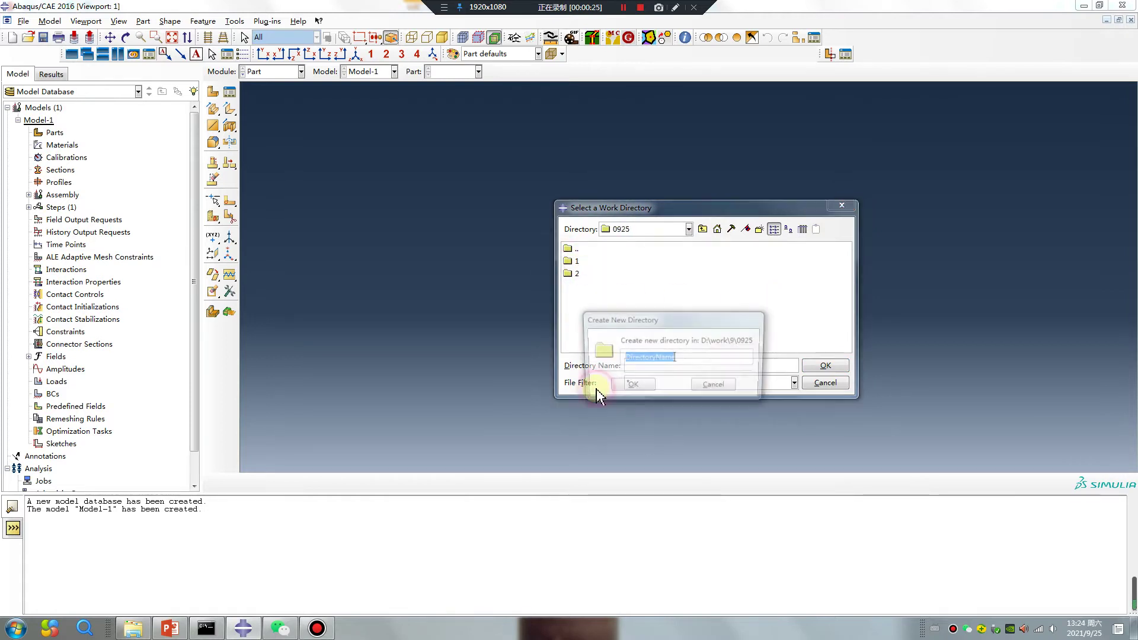
pyautogui.press('Escape')
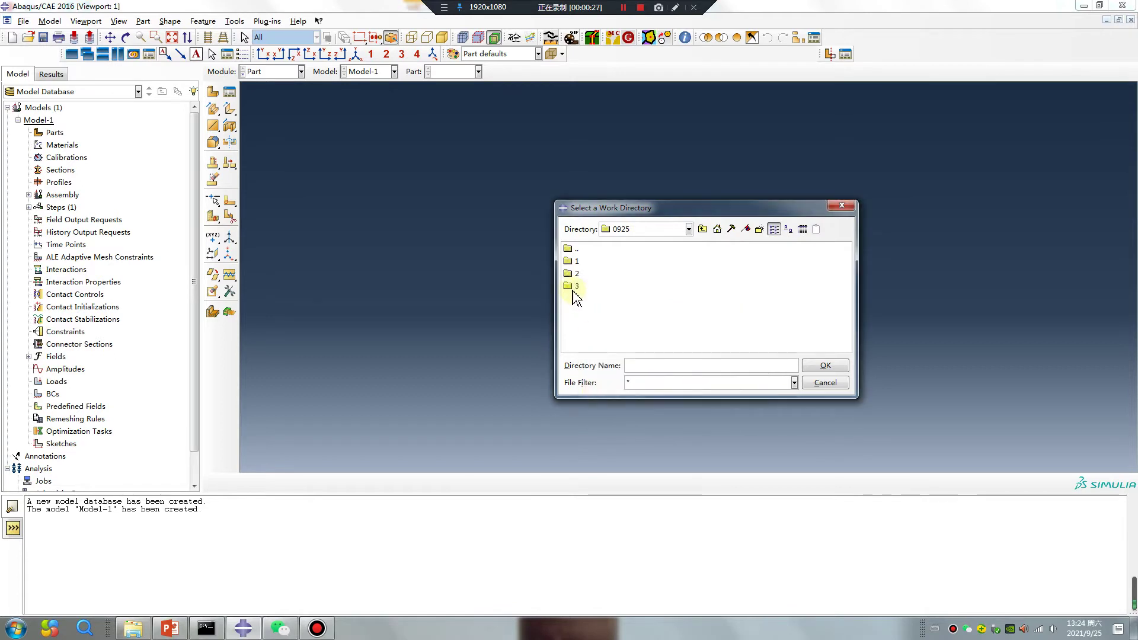
pyautogui.click(574, 288)
pyautogui.click(825, 366)
pyautogui.click(661, 359)
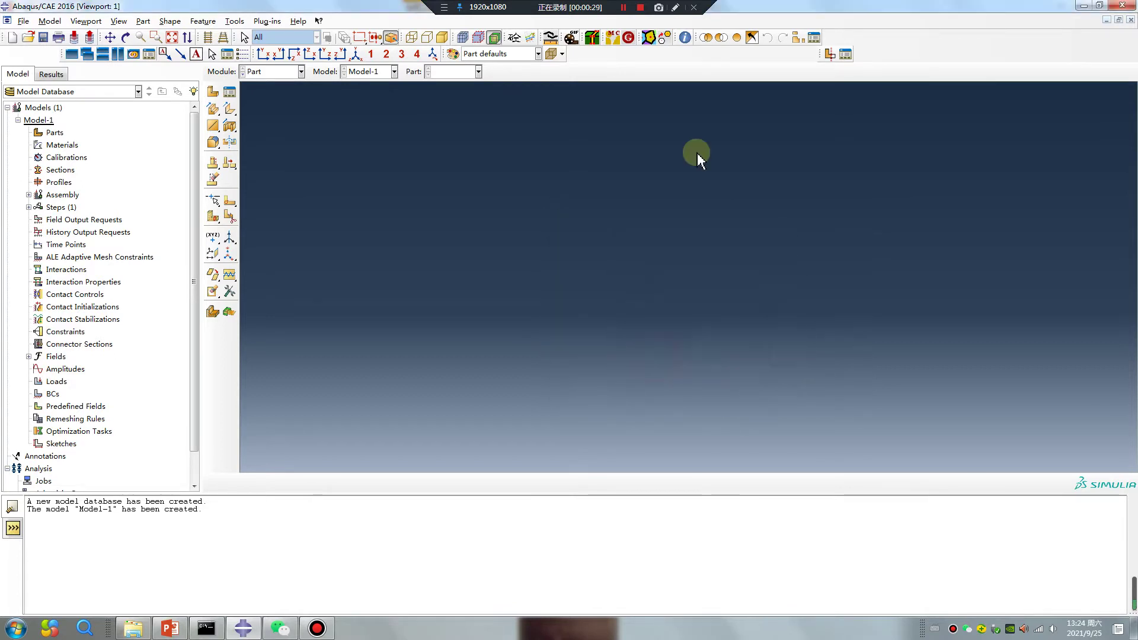
pyautogui.click(675, 7)
pyautogui.moveTo(528, 156)
pyautogui.mouseDown()
pyautogui.moveTo(326, 309)
pyautogui.moveTo(637, 299)
pyautogui.moveTo(514, 169)
pyautogui.moveTo(628, 320)
pyautogui.moveTo(602, 453)
pyautogui.moveTo(326, 308)
pyautogui.mouseUp()
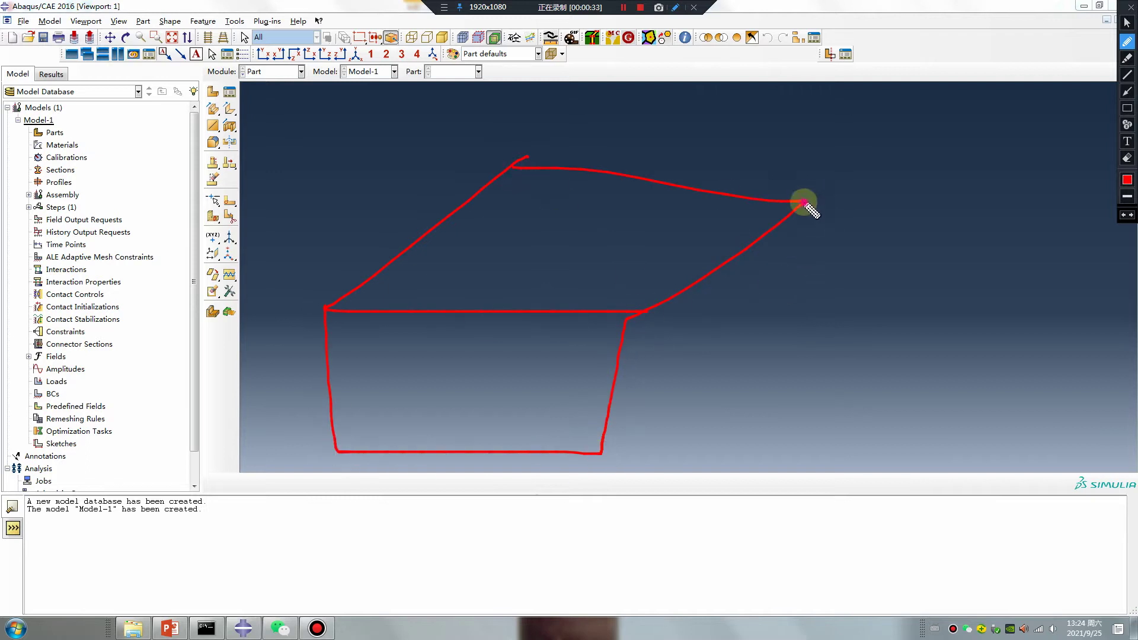
pyautogui.moveTo(805, 202)
pyautogui.mouseDown()
pyautogui.moveTo(796, 407)
pyautogui.moveTo(601, 452)
pyautogui.mouseUp()
pyautogui.moveTo(523, 168); pyautogui.dragTo(518, 323)
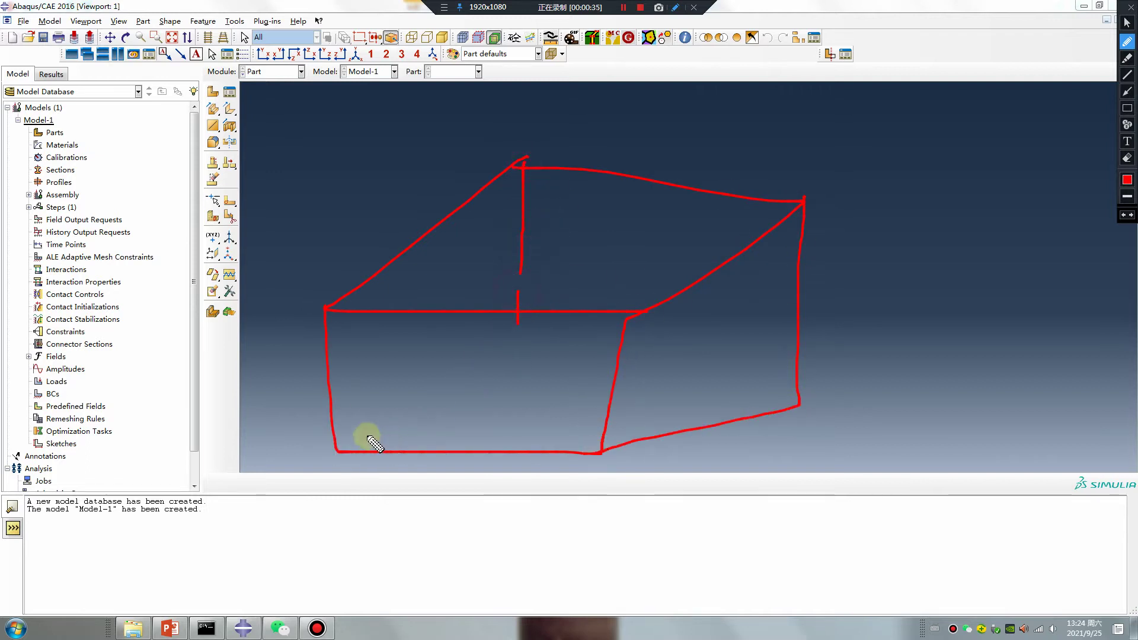
pyautogui.moveTo(348, 432)
pyautogui.mouseDown()
pyautogui.moveTo(506, 341)
pyautogui.moveTo(716, 365)
pyautogui.moveTo(774, 394)
pyautogui.mouseUp()
pyautogui.moveTo(786, 401); pyautogui.dragTo(794, 403)
pyautogui.moveTo(558, 240)
pyautogui.mouseDown()
pyautogui.moveTo(602, 224)
pyautogui.moveTo(594, 243)
pyautogui.moveTo(557, 241)
pyautogui.moveTo(590, 242)
pyautogui.moveTo(561, 243)
pyautogui.moveTo(560, 271)
pyautogui.moveTo(593, 241)
pyautogui.moveTo(587, 270)
pyautogui.mouseUp()
pyautogui.moveTo(578, 271); pyautogui.dragTo(560, 271)
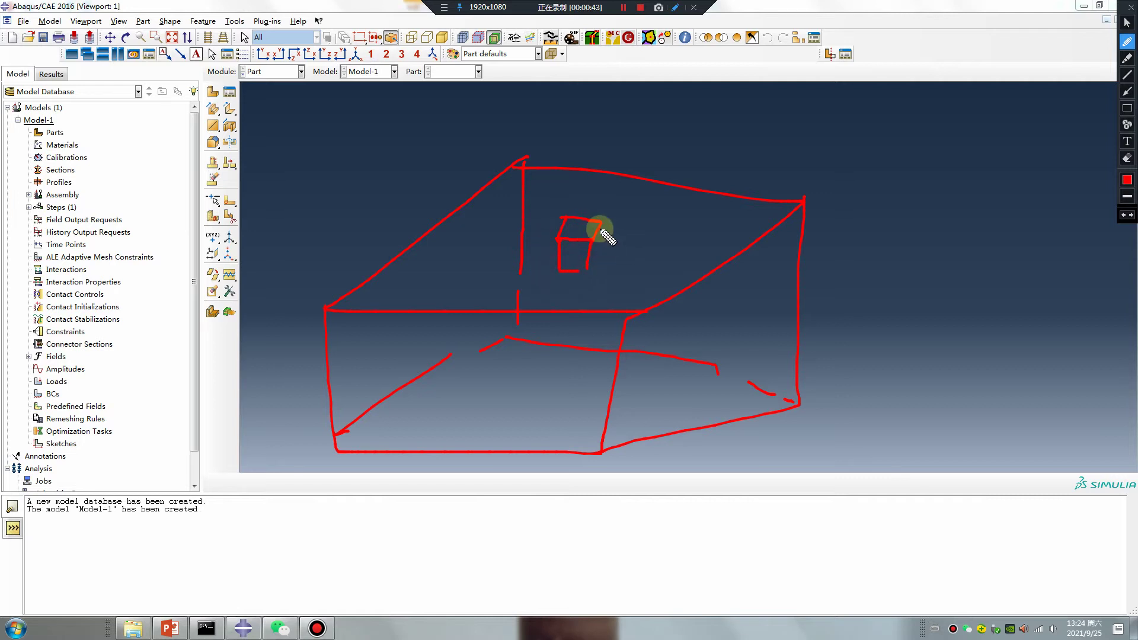
pyautogui.moveTo(601, 230)
pyautogui.mouseDown()
pyautogui.moveTo(600, 256)
pyautogui.moveTo(584, 267)
pyautogui.mouseUp()
pyautogui.moveTo(571, 223)
pyautogui.mouseDown()
pyautogui.moveTo(565, 271)
pyautogui.moveTo(571, 255)
pyautogui.moveTo(603, 260)
pyautogui.moveTo(569, 258)
pyautogui.moveTo(625, 236)
pyautogui.moveTo(624, 313)
pyautogui.mouseUp()
pyautogui.moveTo(612, 294)
pyautogui.mouseDown()
pyautogui.moveTo(625, 314)
pyautogui.moveTo(643, 291)
pyautogui.mouseUp()
pyautogui.moveTo(661, 250)
pyautogui.mouseDown()
pyautogui.moveTo(653, 330)
pyautogui.moveTo(665, 300)
pyautogui.moveTo(665, 357)
pyautogui.mouseUp()
pyautogui.moveTo(686, 326); pyautogui.dragTo(666, 359)
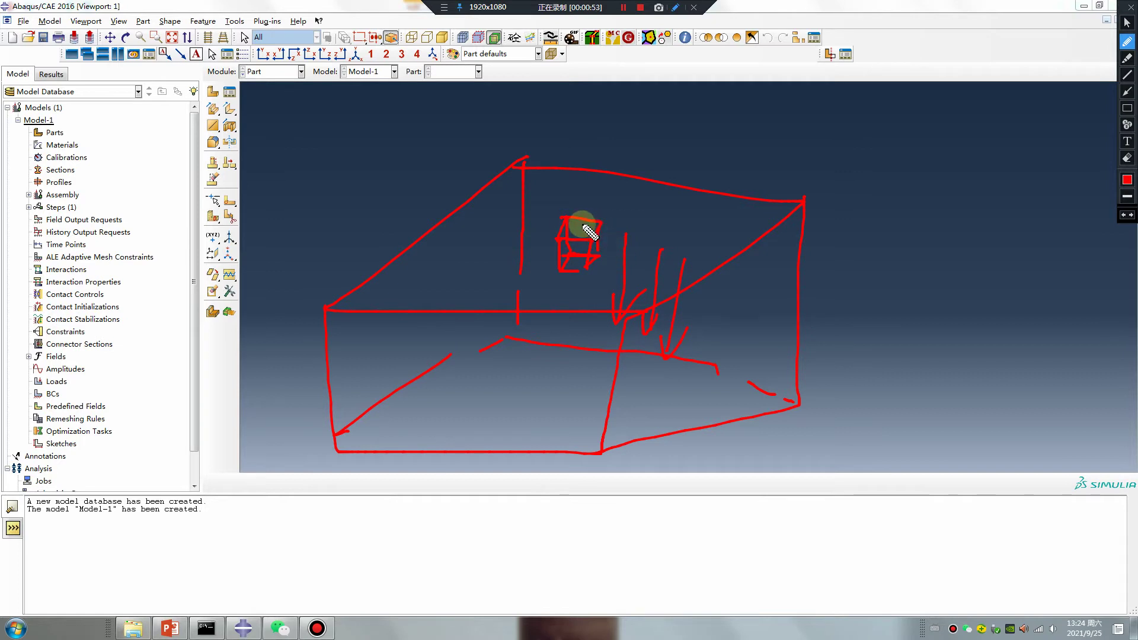
pyautogui.moveTo(573, 231)
pyautogui.mouseDown()
pyautogui.moveTo(570, 329)
pyautogui.moveTo(597, 223)
pyautogui.moveTo(570, 397)
pyautogui.mouseUp()
pyautogui.moveTo(581, 260); pyautogui.dragTo(568, 415)
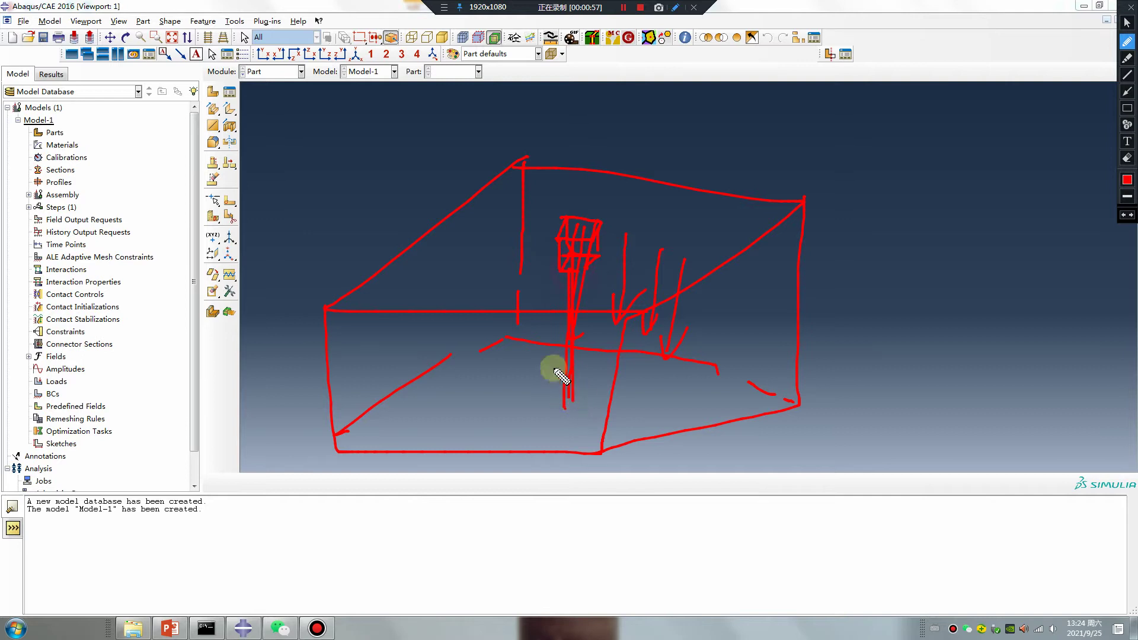
pyautogui.moveTo(554, 356); pyautogui.dragTo(566, 415)
pyautogui.moveTo(566, 415); pyautogui.dragTo(592, 374)
pyautogui.moveTo(598, 255)
pyautogui.mouseDown()
pyautogui.moveTo(567, 223)
pyautogui.moveTo(561, 270)
pyautogui.moveTo(599, 270)
pyautogui.moveTo(609, 228)
pyautogui.moveTo(571, 226)
pyautogui.moveTo(599, 238)
pyautogui.mouseUp()
pyautogui.press('Escape')
# Sketch a square from the origin and extrude it 25 deep as 3D Eulerian solid Part-1
pyautogui.click(212, 91)
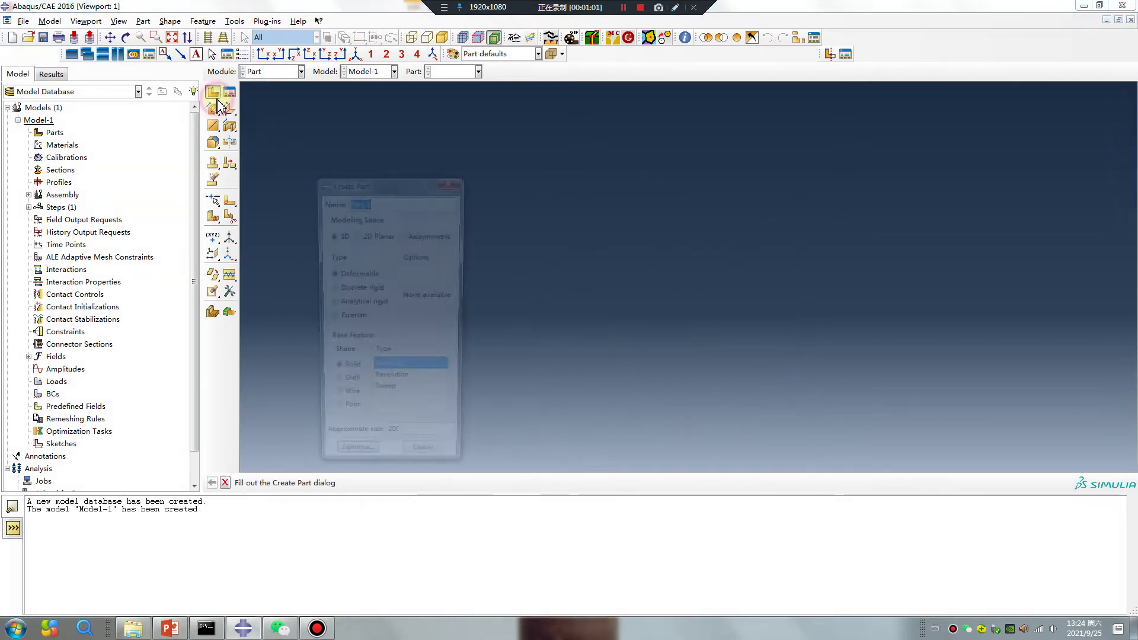
pyautogui.click(336, 320)
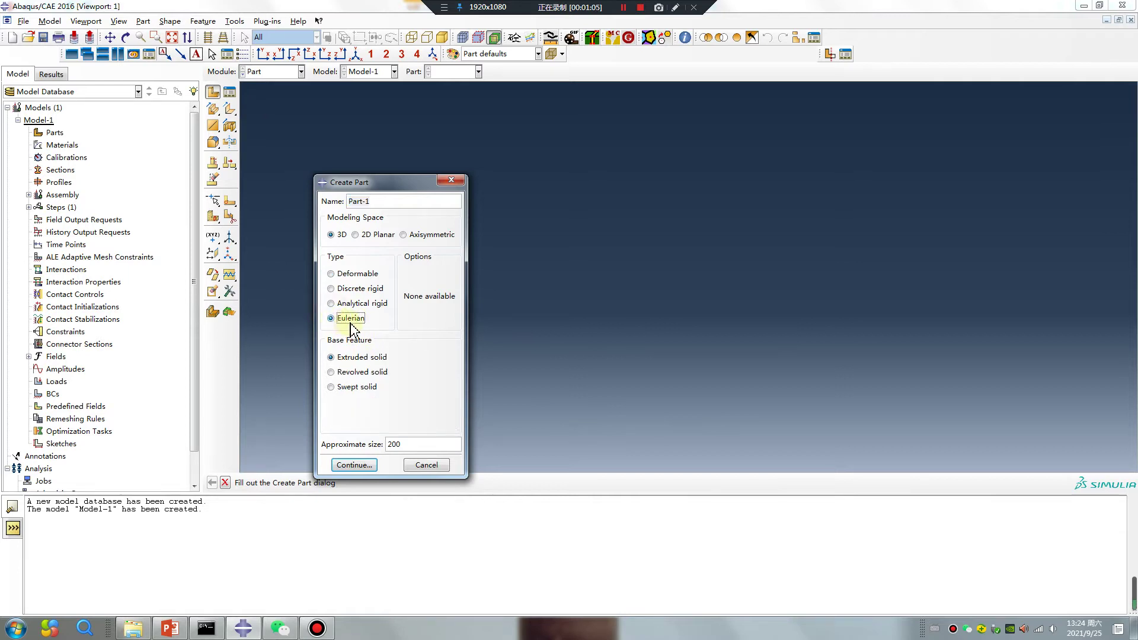
pyautogui.click(354, 465)
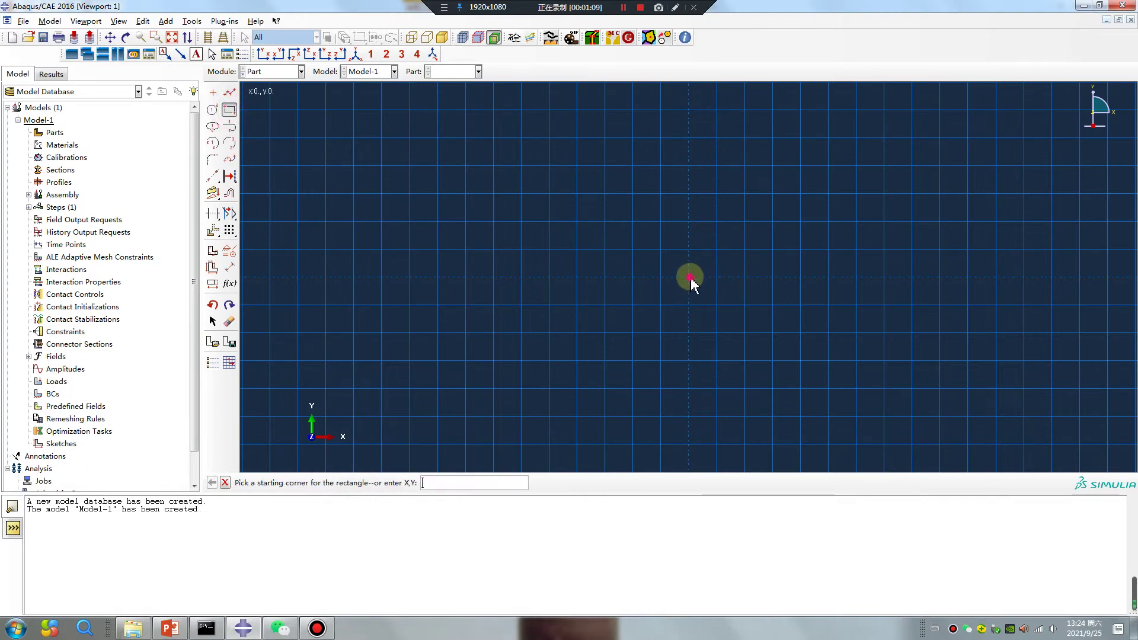
pyautogui.click(695, 275)
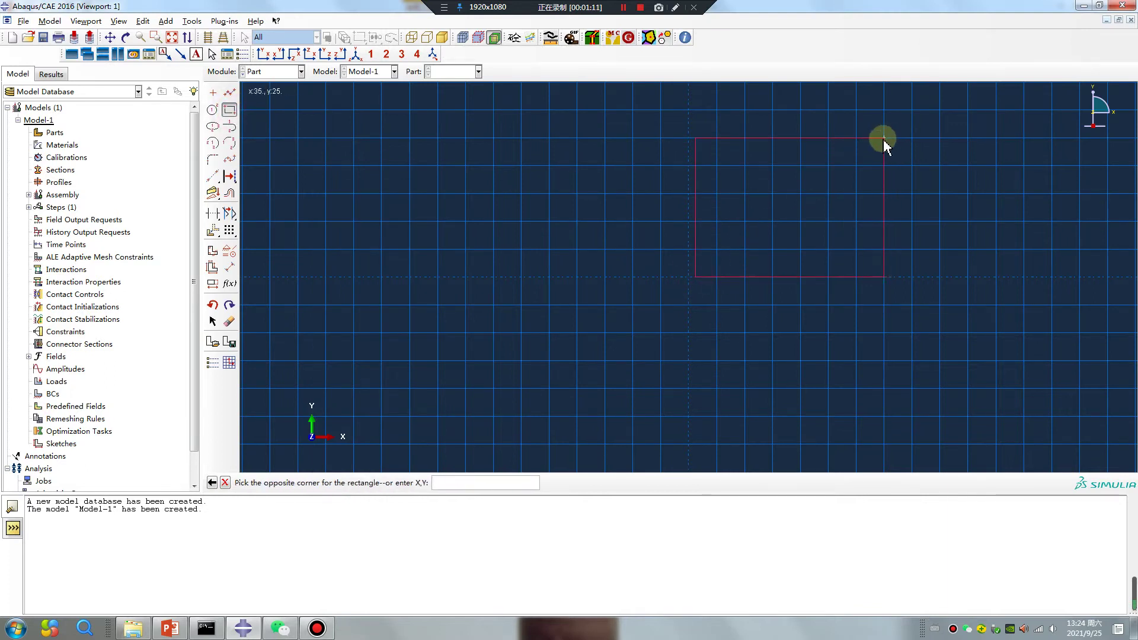
pyautogui.click(829, 137)
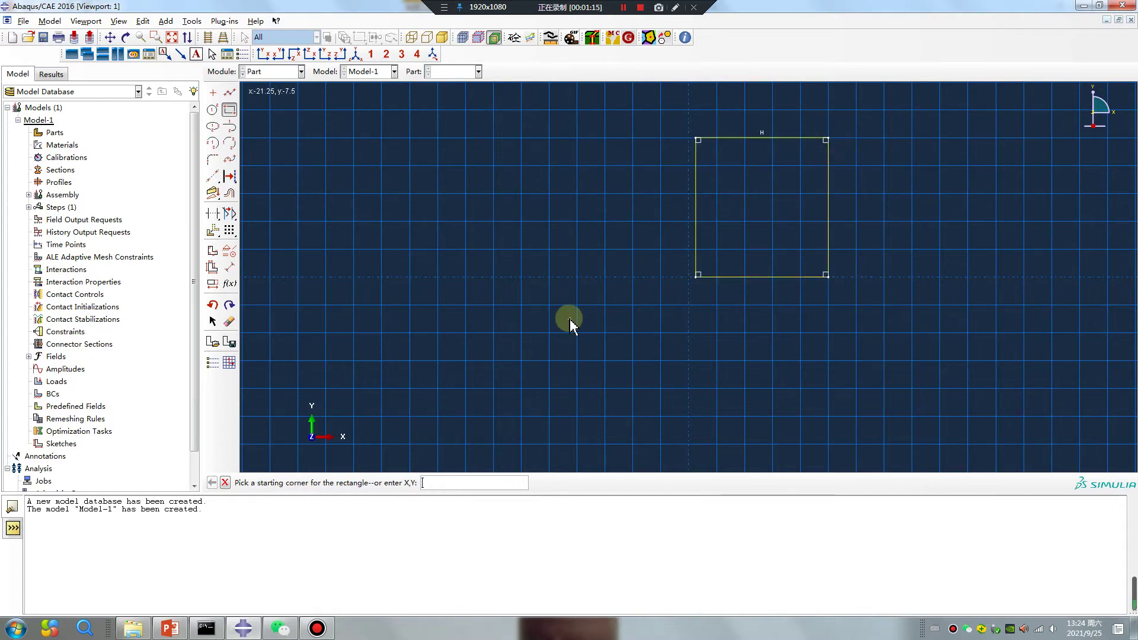
pyautogui.middleClick(570, 319)
pyautogui.middleClick(570, 319)
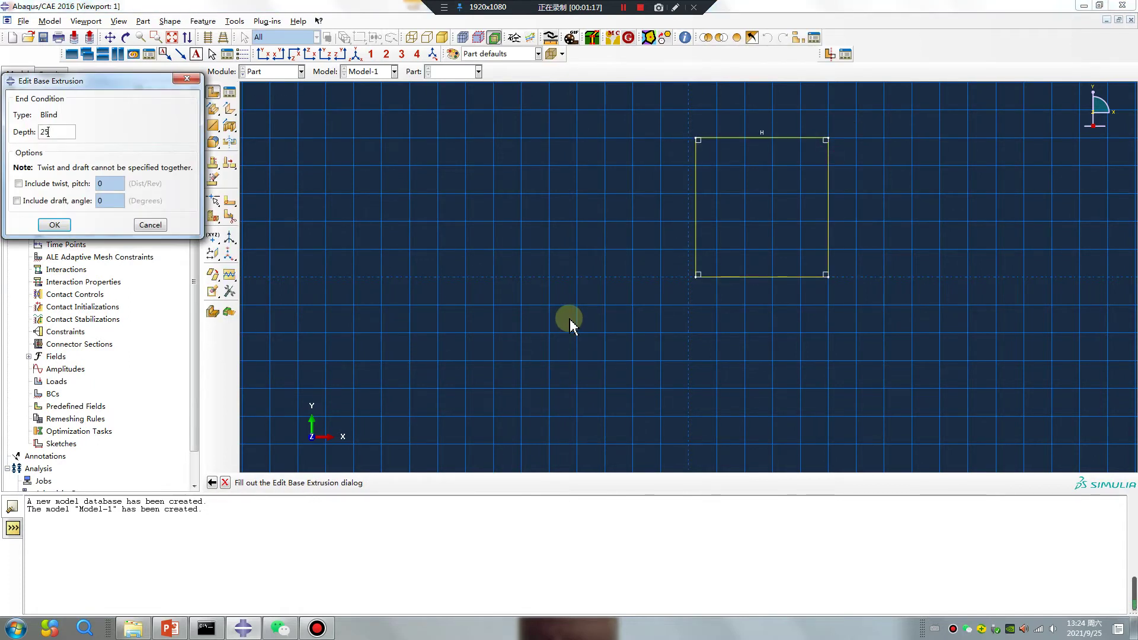
pyautogui.press('Return')
pyautogui.keyDown('ctrl'); pyautogui.keyDown('alt'); pyautogui.moveTo(629, 332); pyautogui.dragTo(691, 239); pyautogui.keyUp('alt'); pyautogui.keyUp('ctrl')
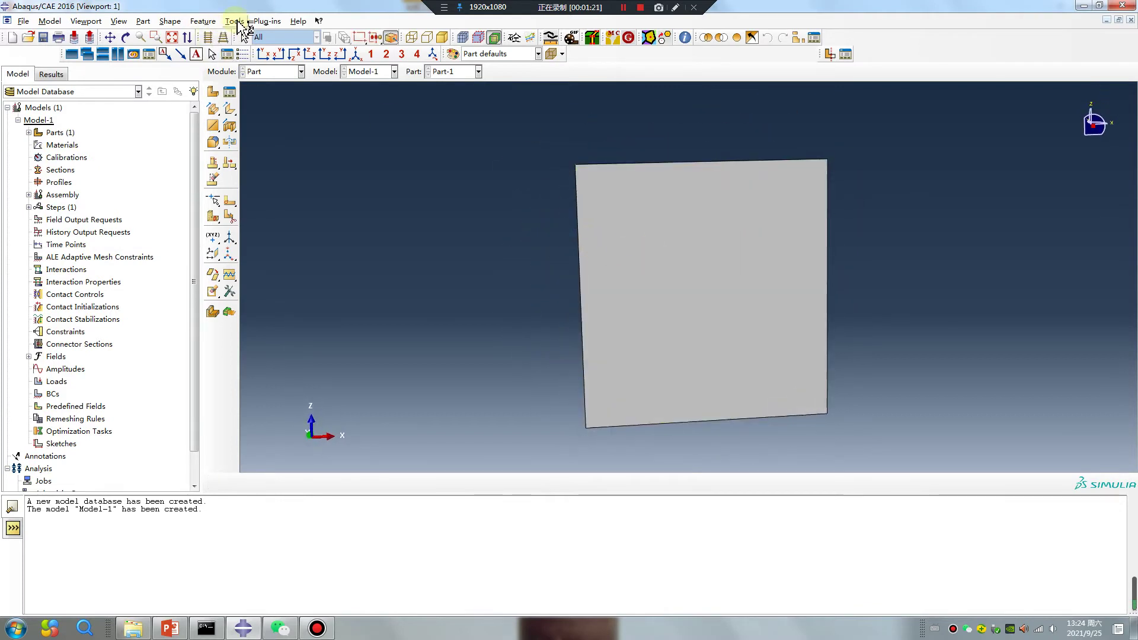
# Create a datum point offset 0,0,-5 from the cube's top-left corner vertex
pyautogui.click(236, 21)
pyautogui.click(249, 113)
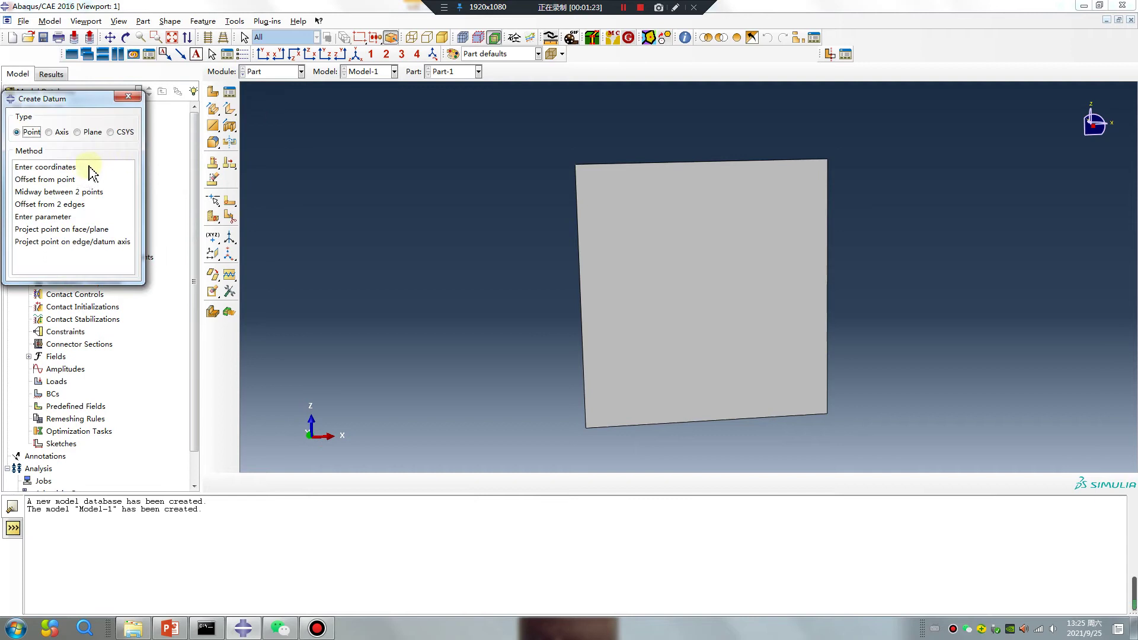
pyautogui.click(59, 179)
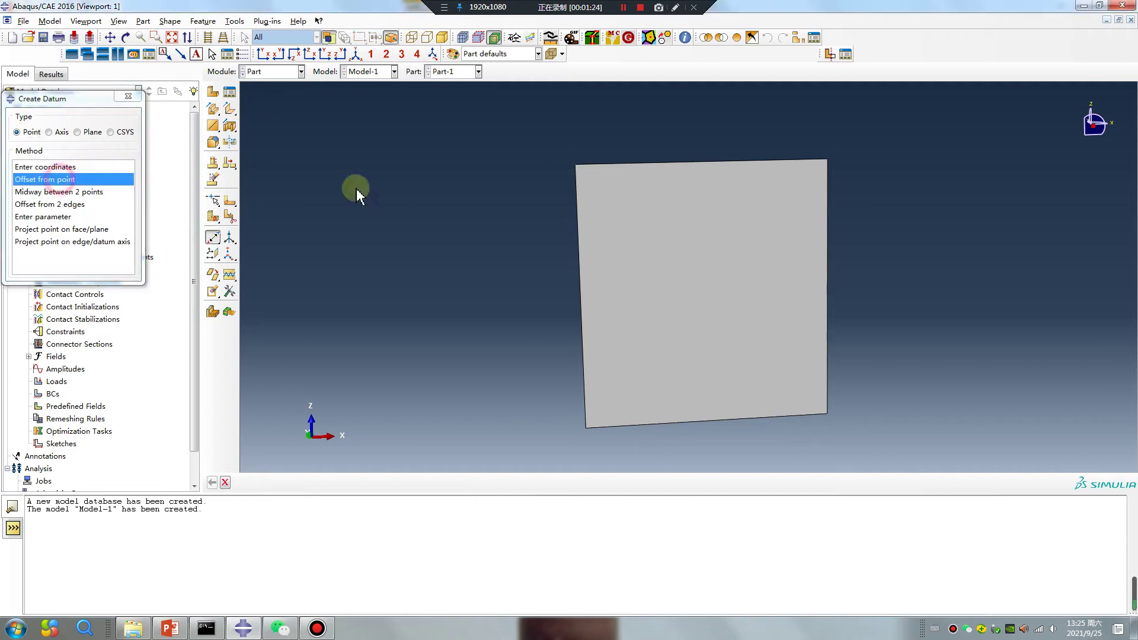
pyautogui.click(576, 165)
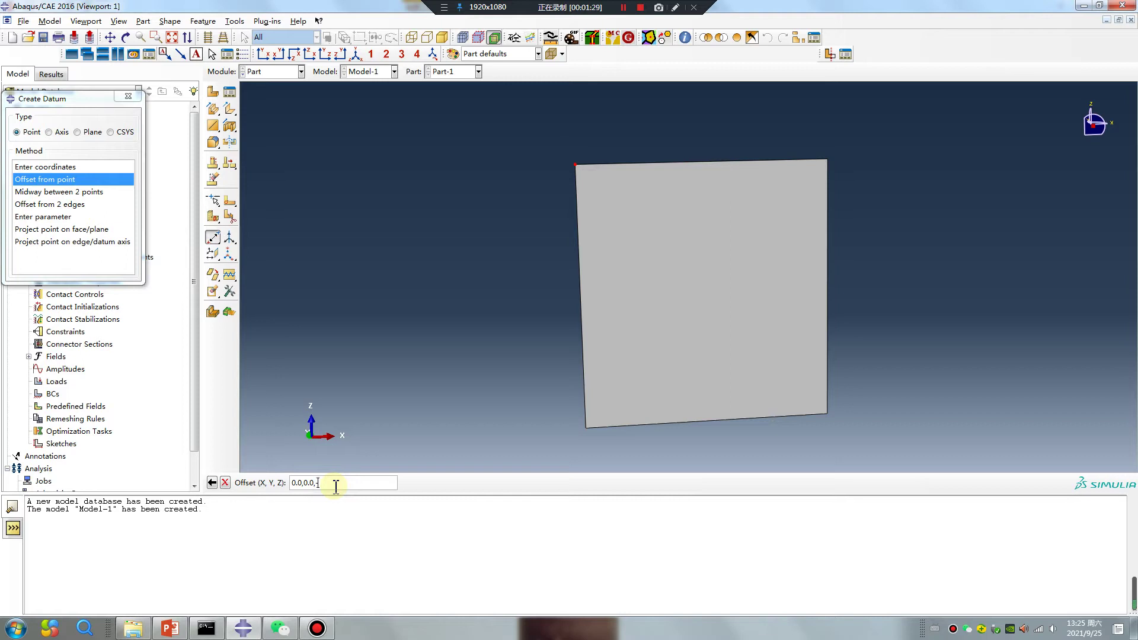
pyautogui.write('-5')
pyautogui.press('Return')
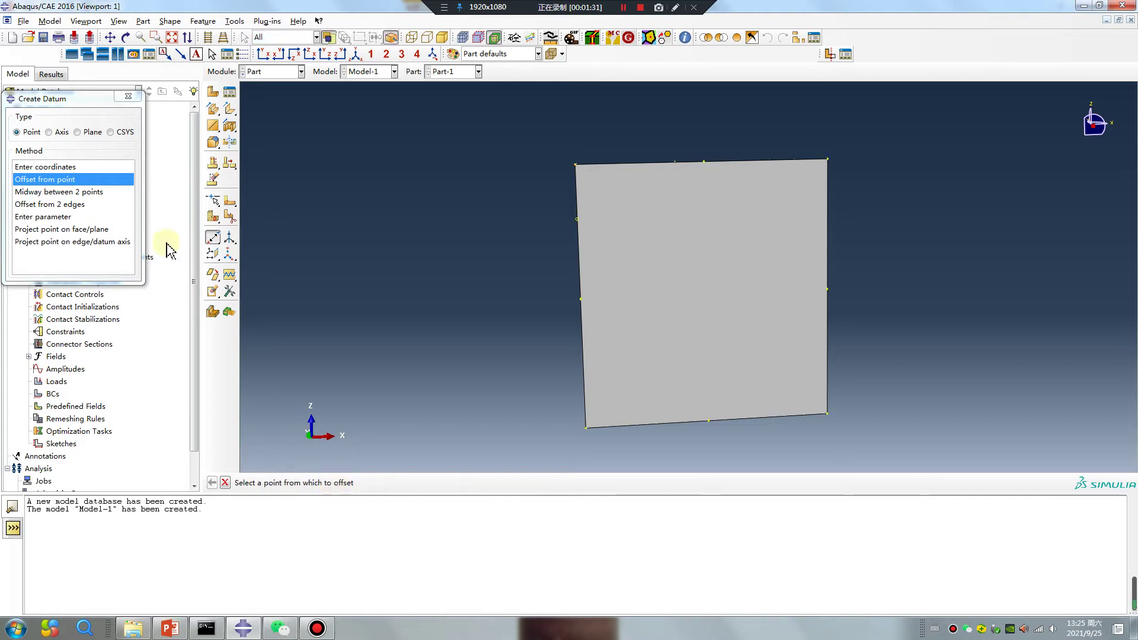
pyautogui.click(128, 97)
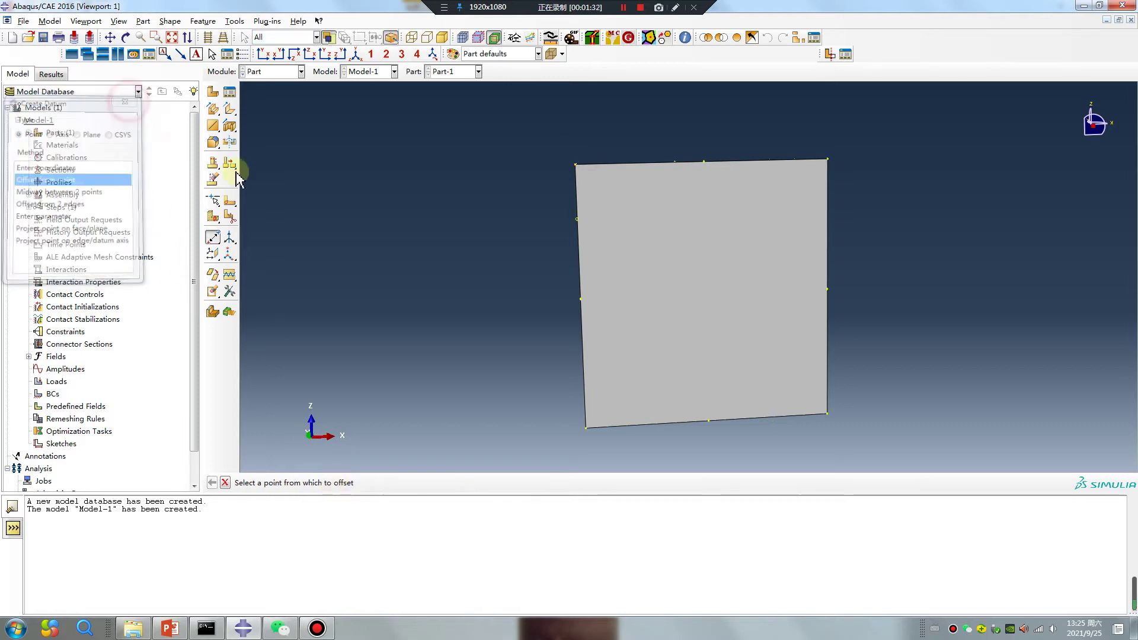
# Partition the cell with a point-and-normal plane through that point, normal to the left edge
pyautogui.click(215, 218)
pyautogui.click(403, 482)
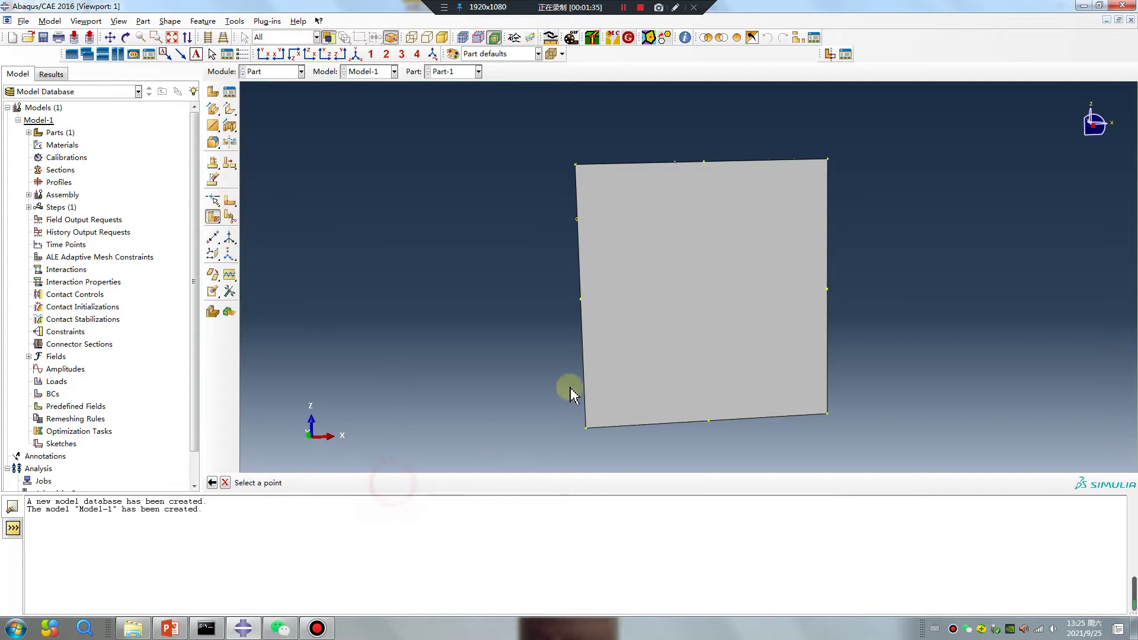
pyautogui.click(577, 219)
pyautogui.click(578, 224)
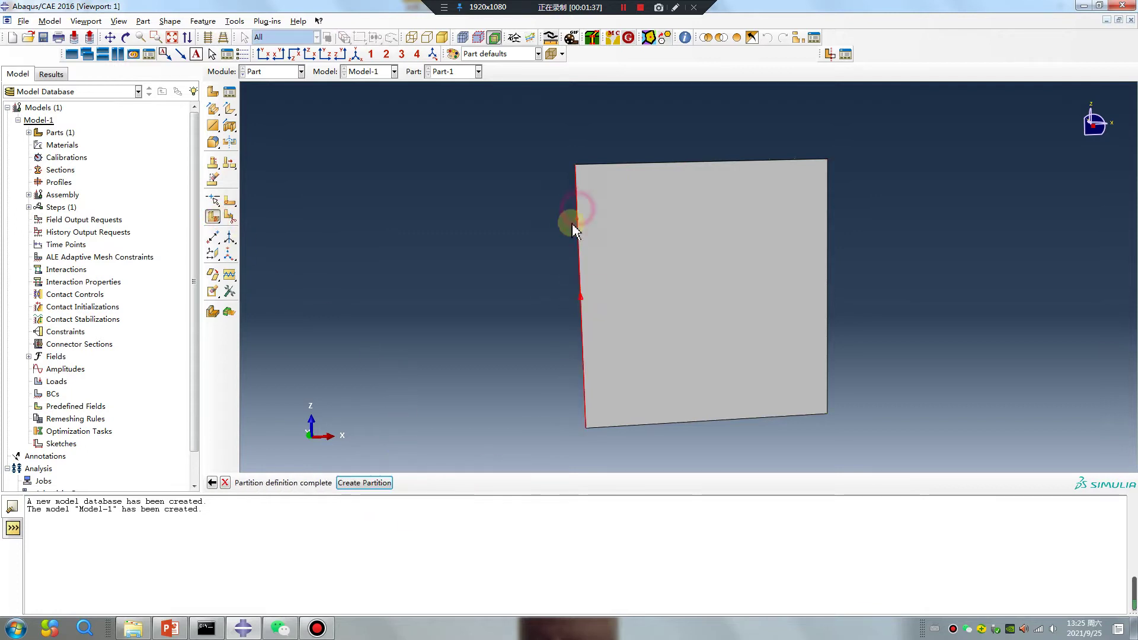
pyautogui.middleClick(516, 318)
pyautogui.keyDown('ctrl'); pyautogui.keyDown('alt'); pyautogui.moveTo(686, 204); pyautogui.dragTo(686, 236); pyautogui.keyUp('alt'); pyautogui.keyUp('ctrl')
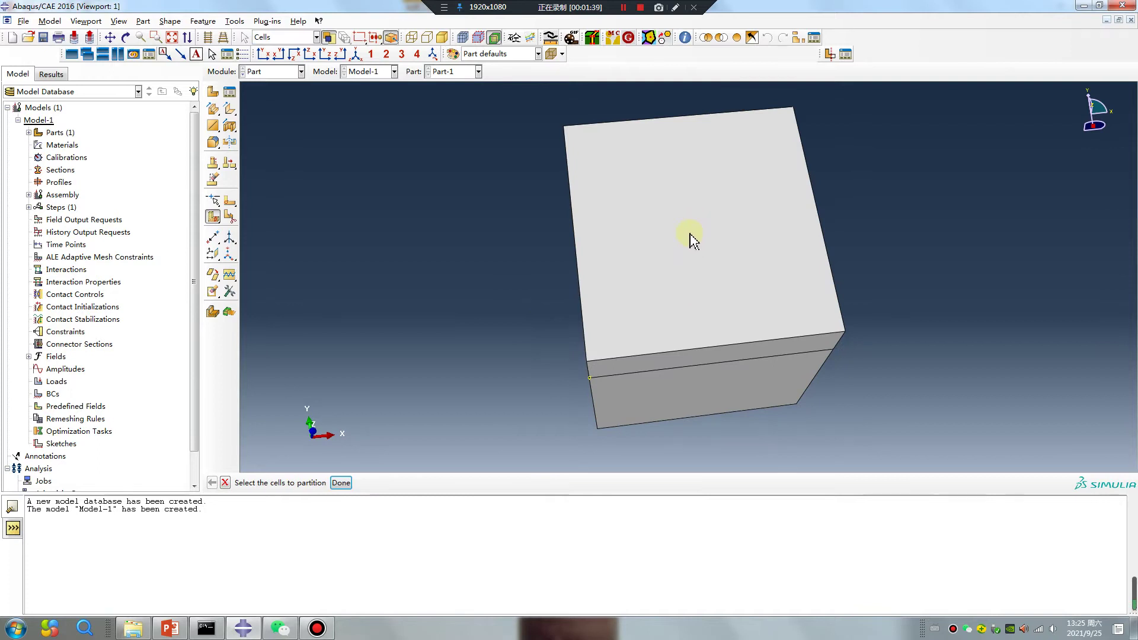
# Sketch a small square near the top face's centre, using the right edge as vertical reference
pyautogui.click(230, 200)
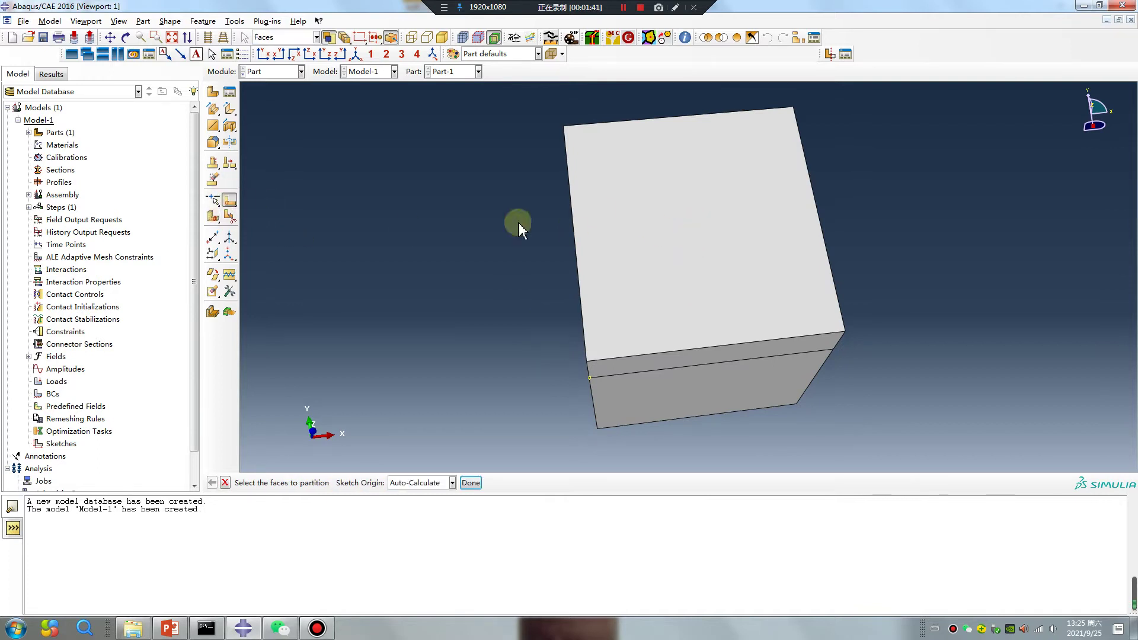
pyautogui.click(682, 222)
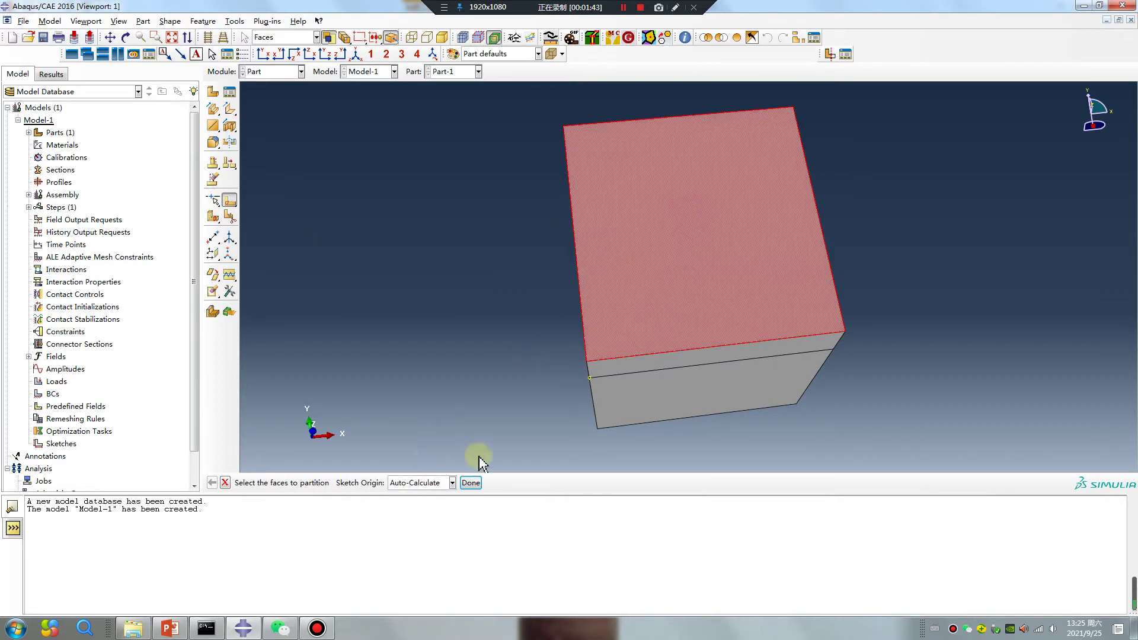
pyautogui.click(472, 482)
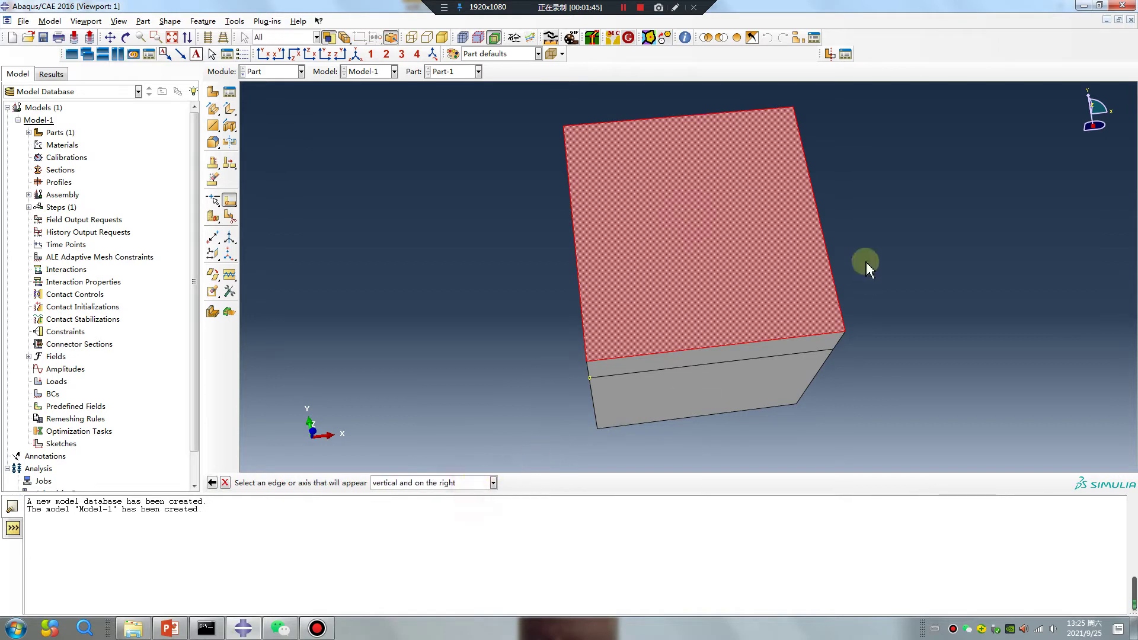
pyautogui.click(821, 237)
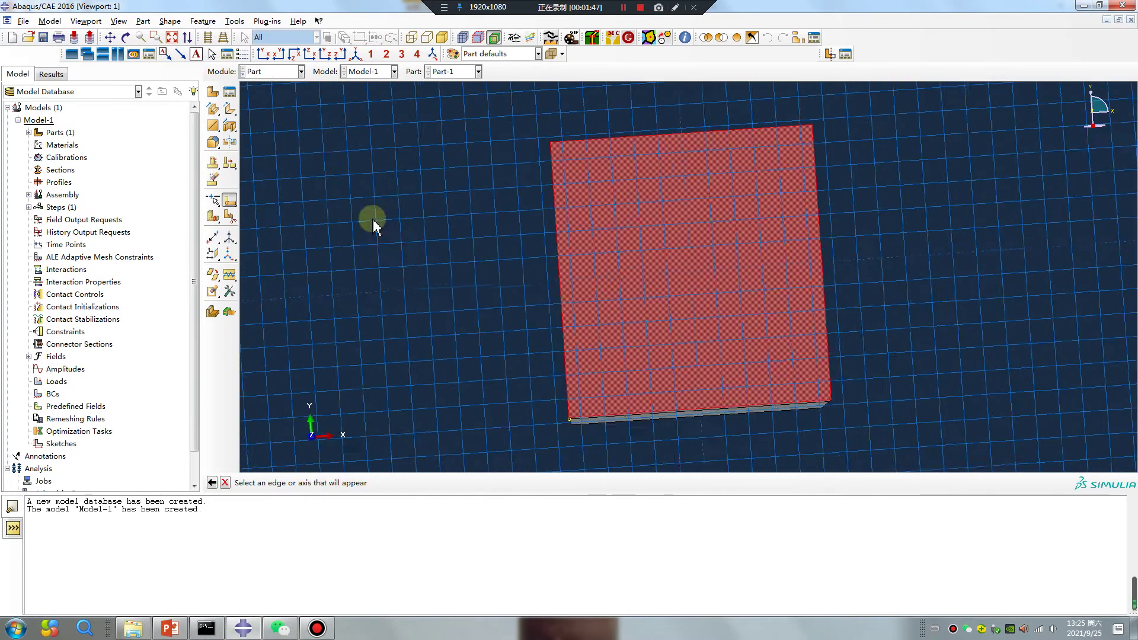
pyautogui.click(230, 110)
pyautogui.scroll(3, 711, 272)
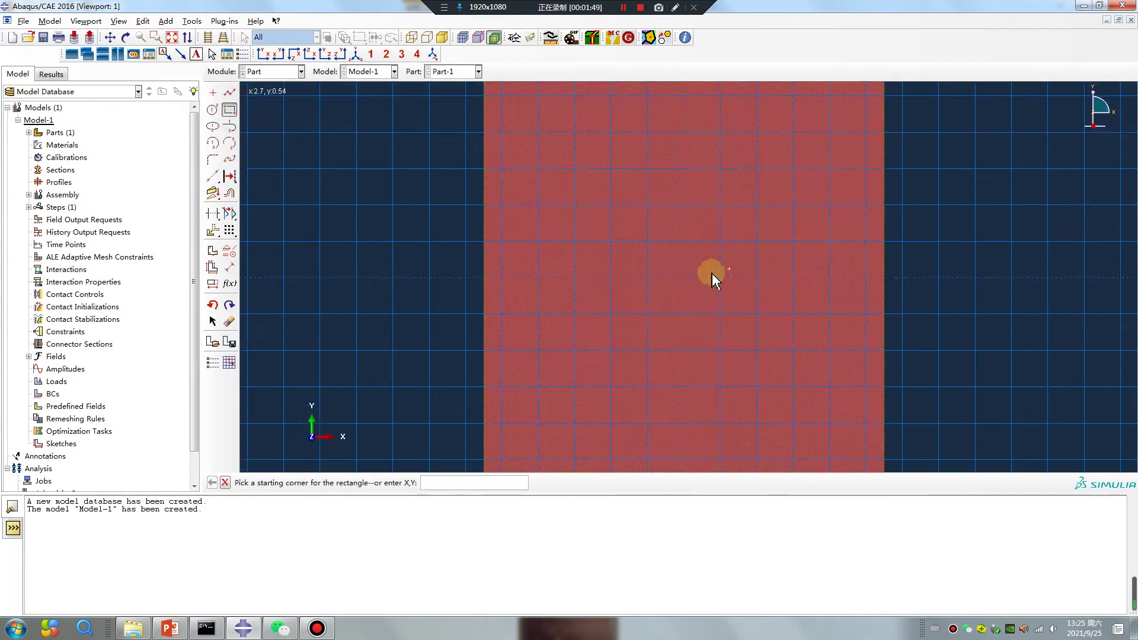
pyautogui.click(664, 266)
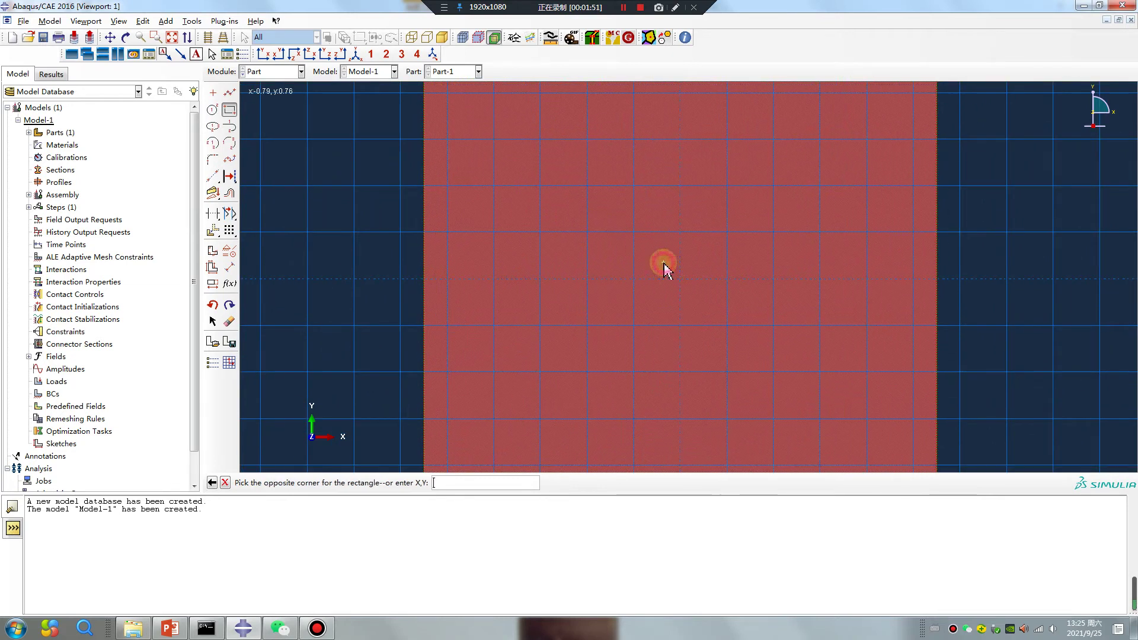
pyautogui.click(695, 294)
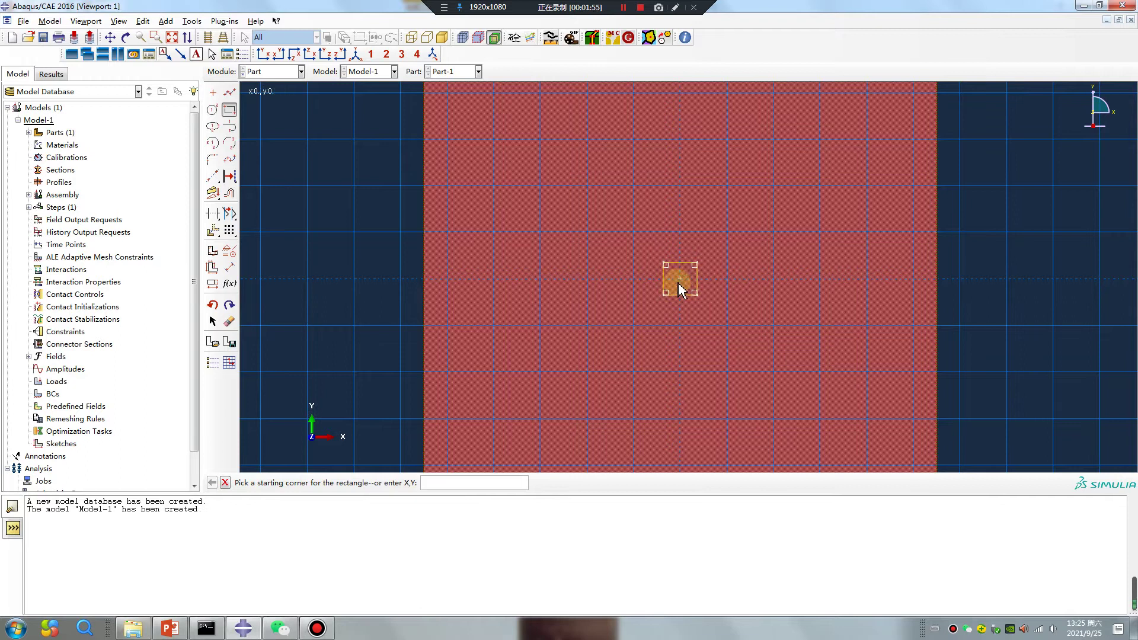
pyautogui.middleClick(327, 310)
pyautogui.middleClick(327, 309)
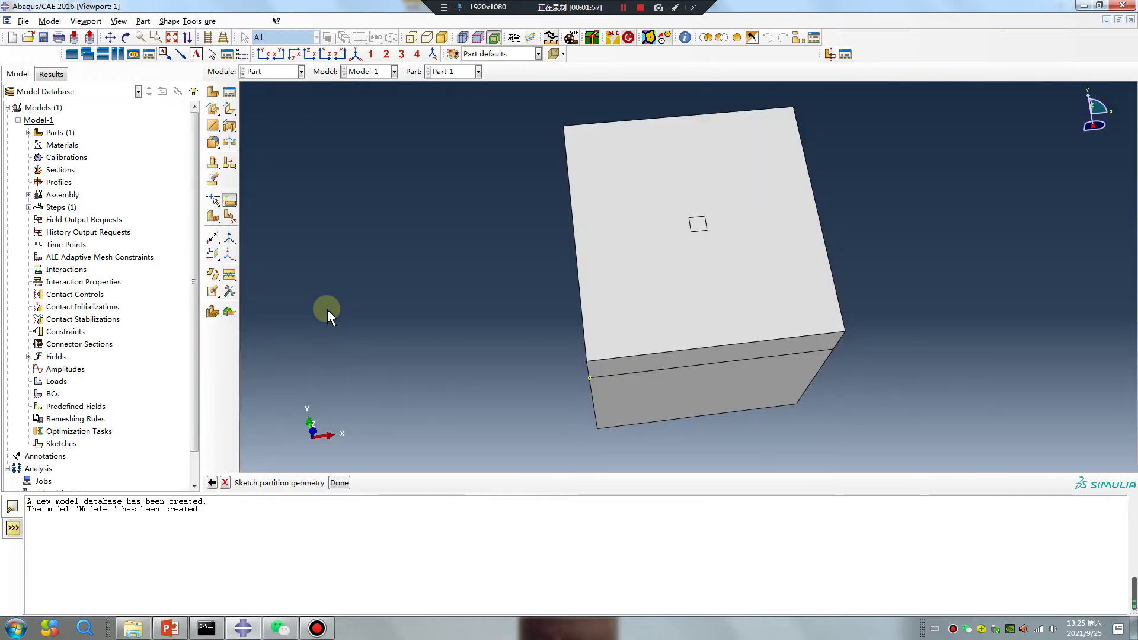
# Select the block's cell and the small square's edges for an extrude/sweep cell partition
pyautogui.click(214, 219)
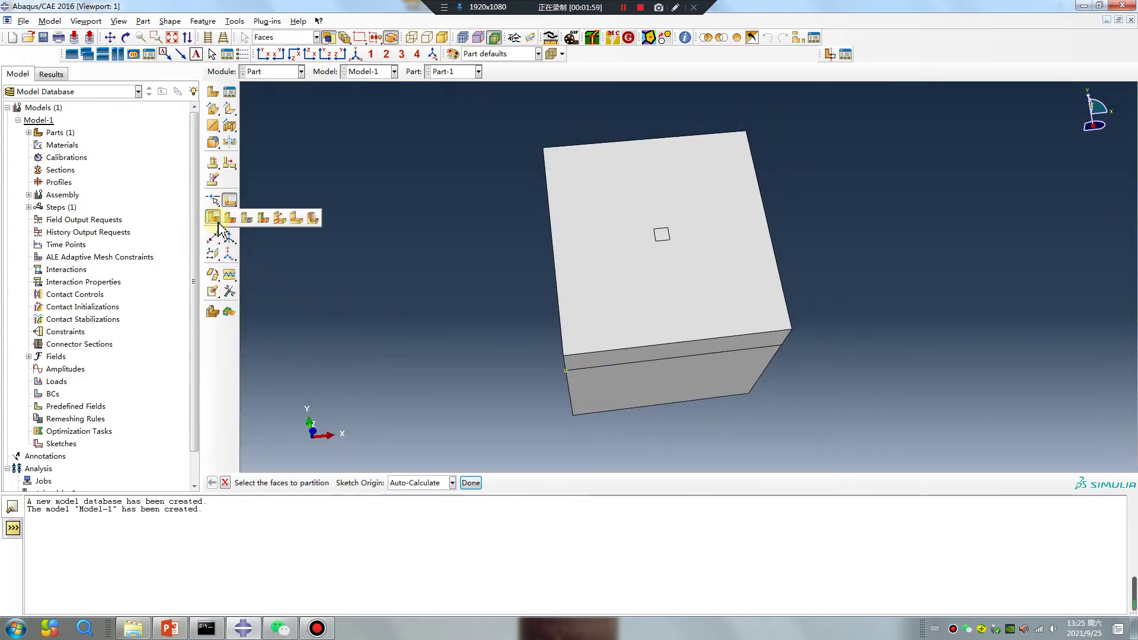
pyautogui.click(276, 217)
pyautogui.keyDown('ctrl'); pyautogui.keyDown('alt'); pyautogui.moveTo(503, 276); pyautogui.dragTo(733, 373); pyautogui.keyUp('alt'); pyautogui.keyUp('ctrl')
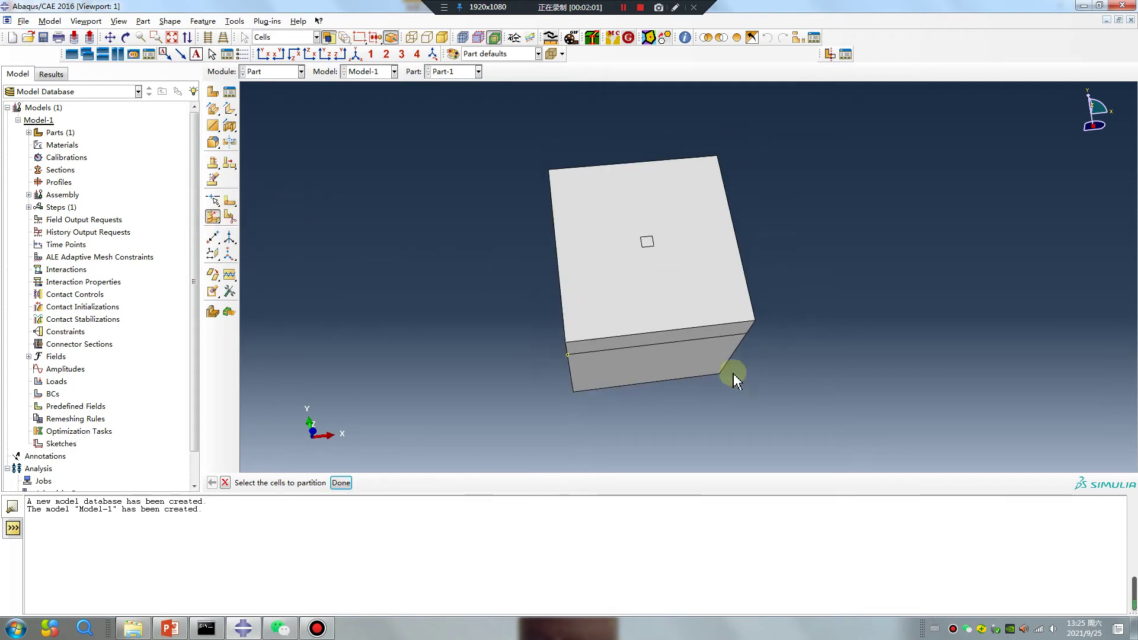
pyautogui.click(611, 298)
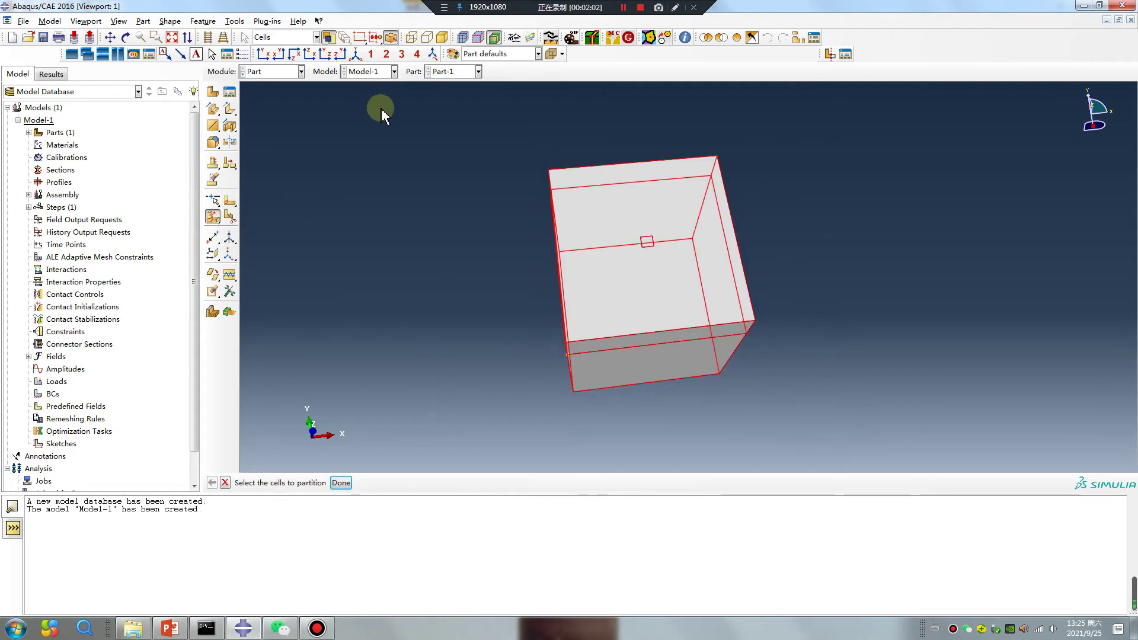
pyautogui.click(341, 482)
pyautogui.scroll(-4, 640, 290)
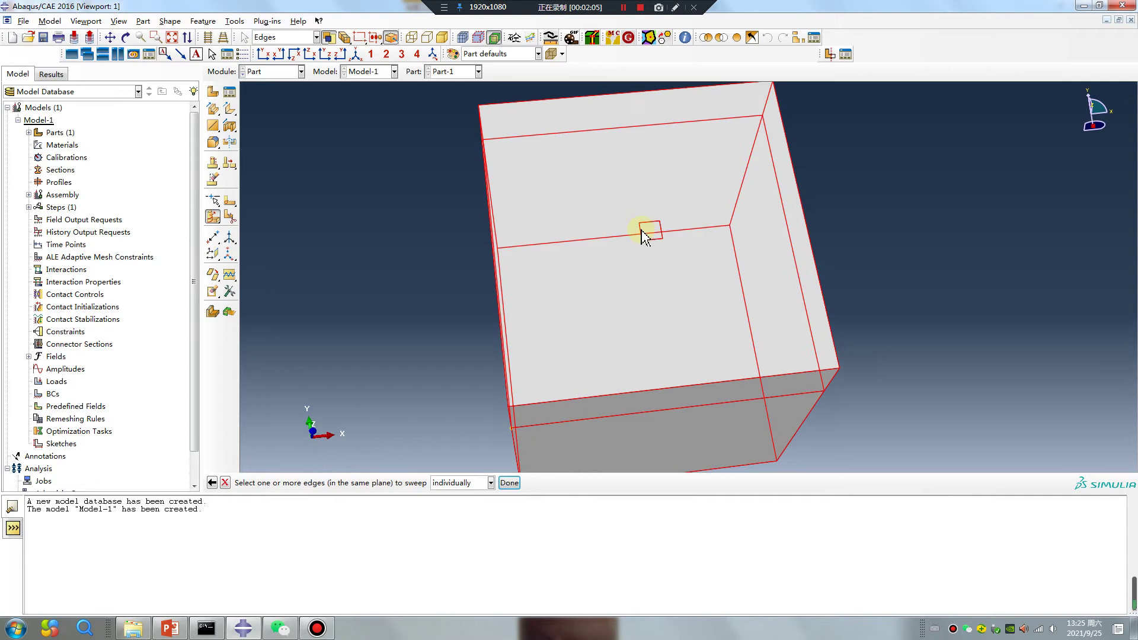
pyautogui.click(644, 235)
pyautogui.click(652, 227)
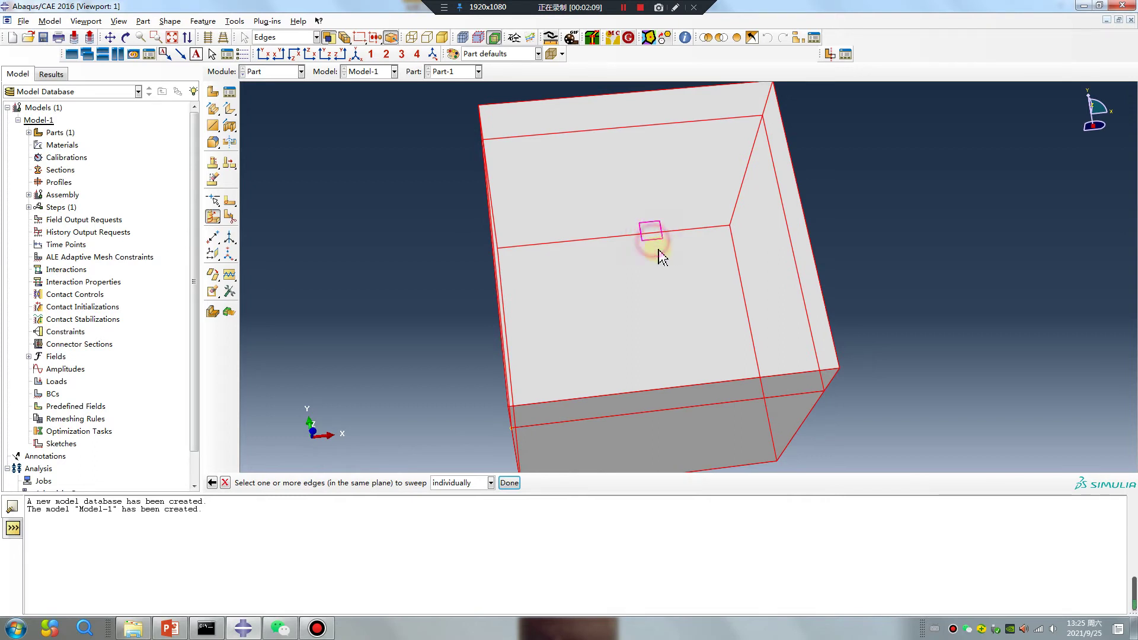
pyautogui.middleClick(409, 301)
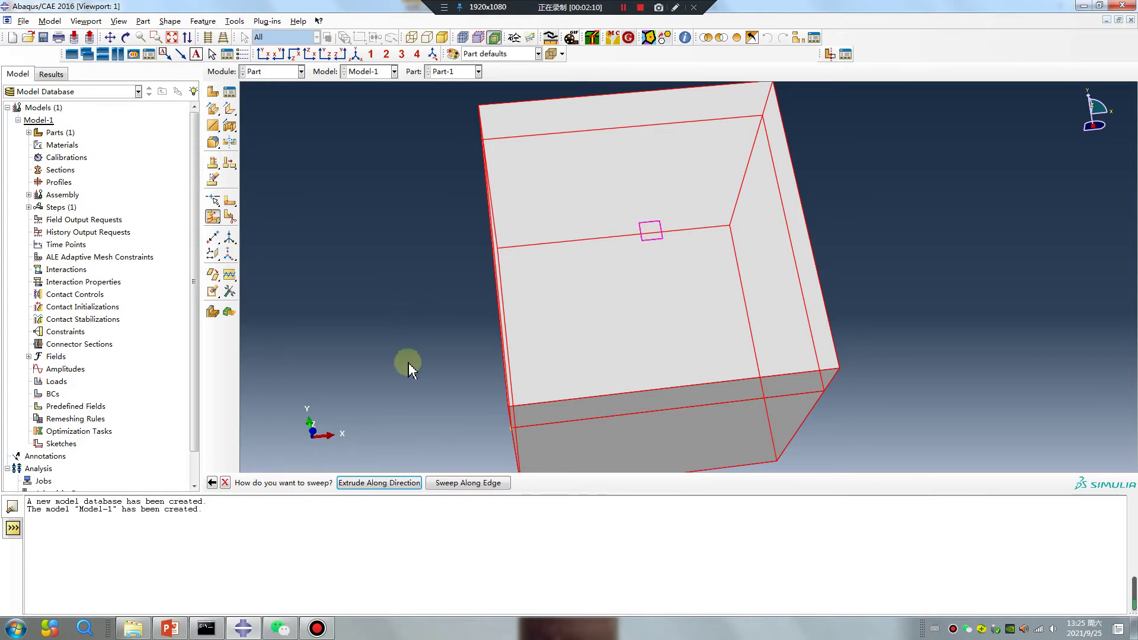
# Extrude the square's edges downward along the vertical left edge, reversing the direction
pyautogui.click(380, 482)
pyautogui.keyDown('ctrl'); pyautogui.keyDown('alt'); pyautogui.moveTo(660, 388); pyautogui.dragTo(678, 269); pyautogui.keyUp('alt'); pyautogui.keyUp('ctrl')
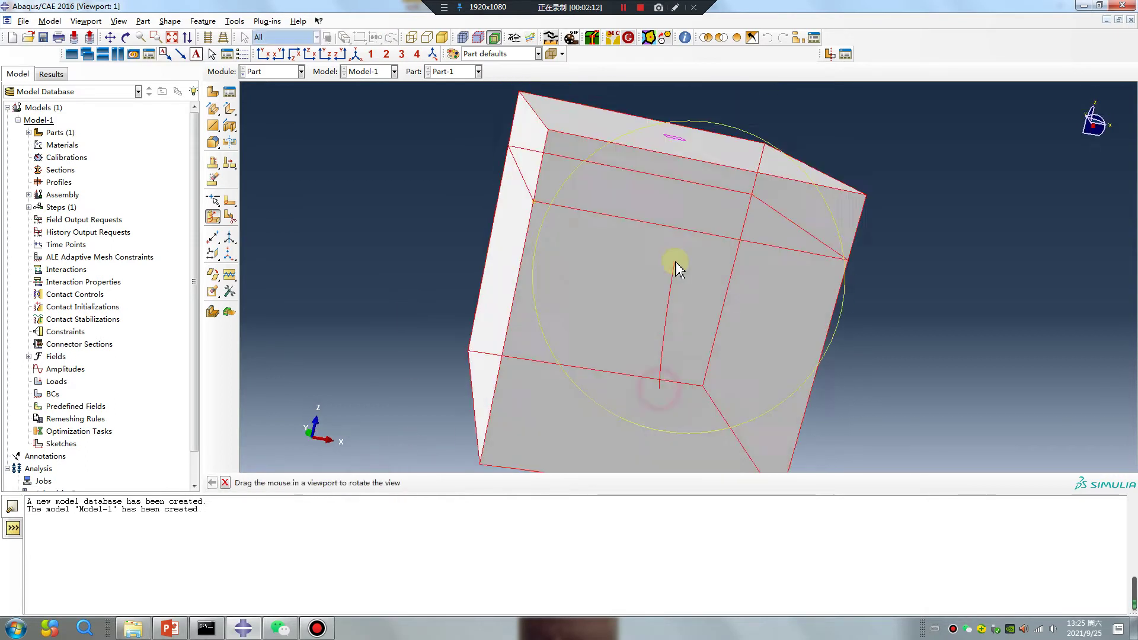
pyautogui.click(522, 274)
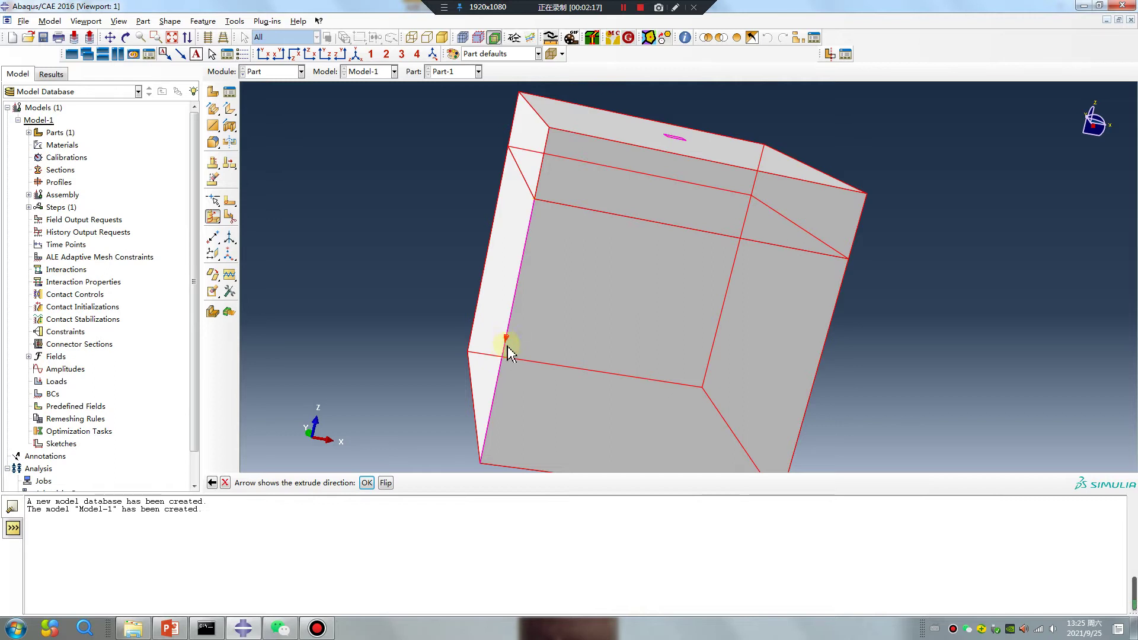
pyautogui.click(385, 483)
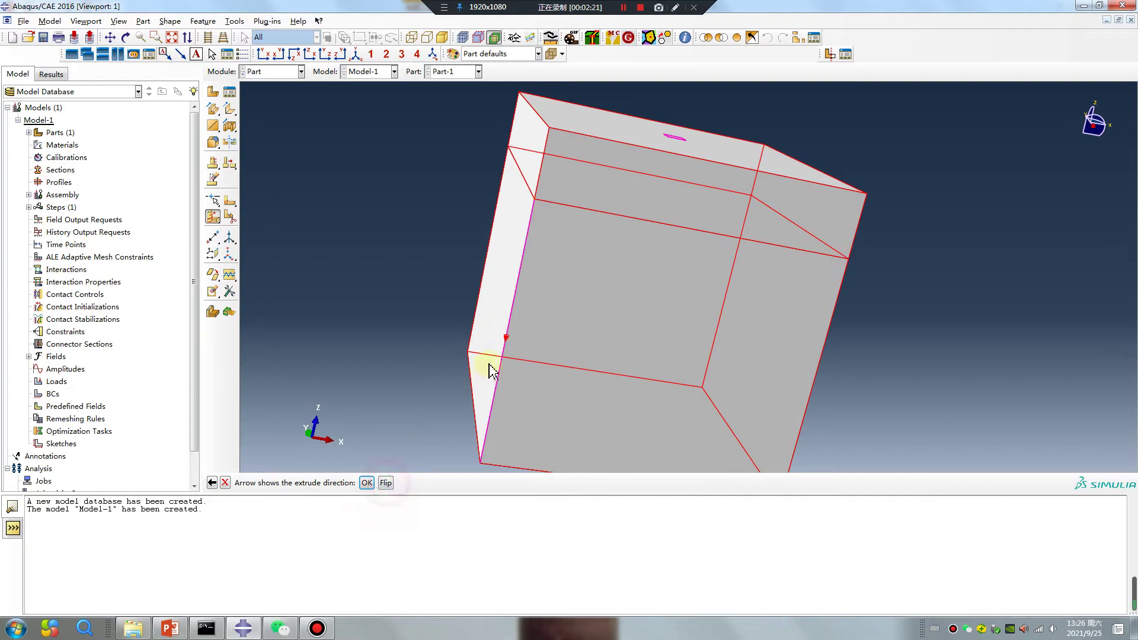
pyautogui.click(367, 483)
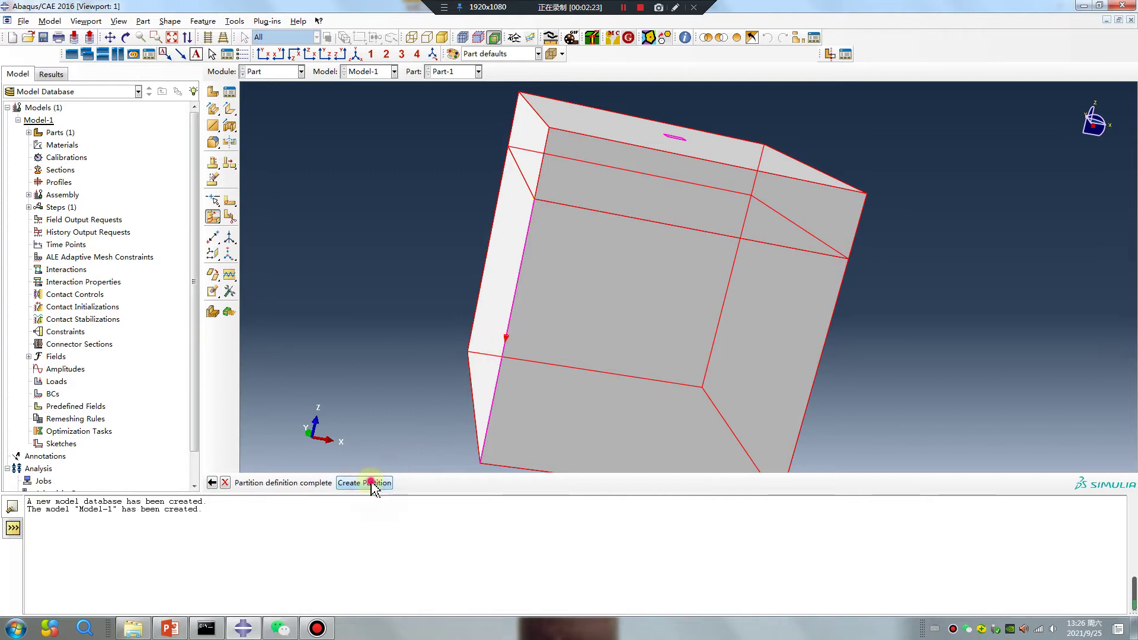
pyautogui.keyDown('ctrl'); pyautogui.keyDown('alt'); pyautogui.moveTo(652, 335); pyautogui.dragTo(490, 292); pyautogui.keyUp('alt'); pyautogui.keyUp('ctrl')
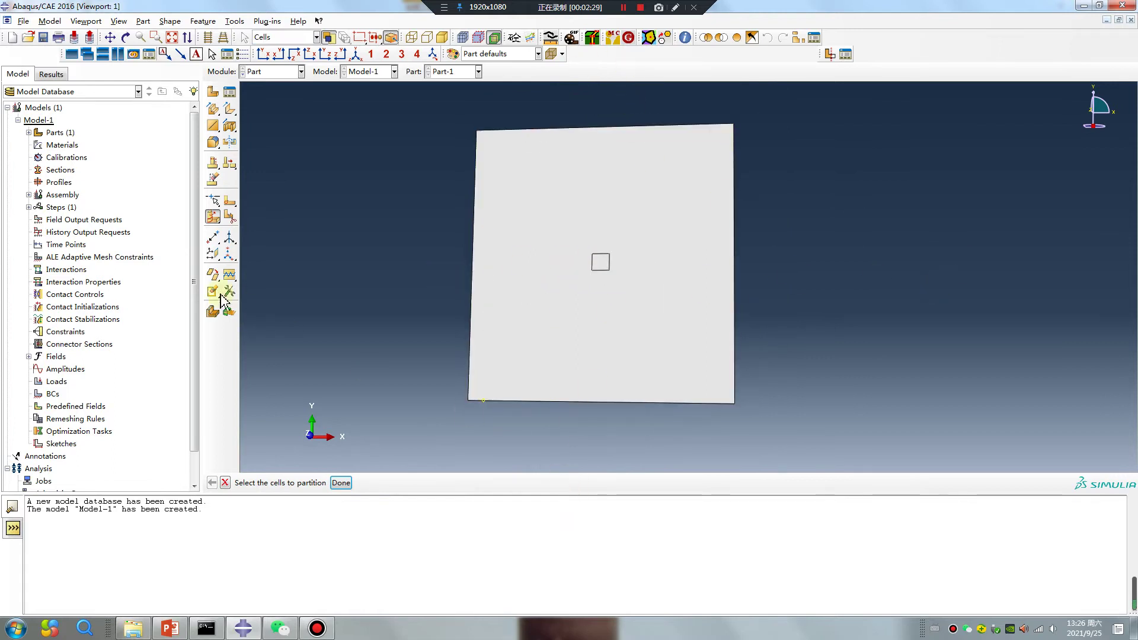
# Cut the block horizontally with a point-and-normal plane at the bar's end point
pyautogui.moveTo(214, 219); pyautogui.dragTo(230, 217)
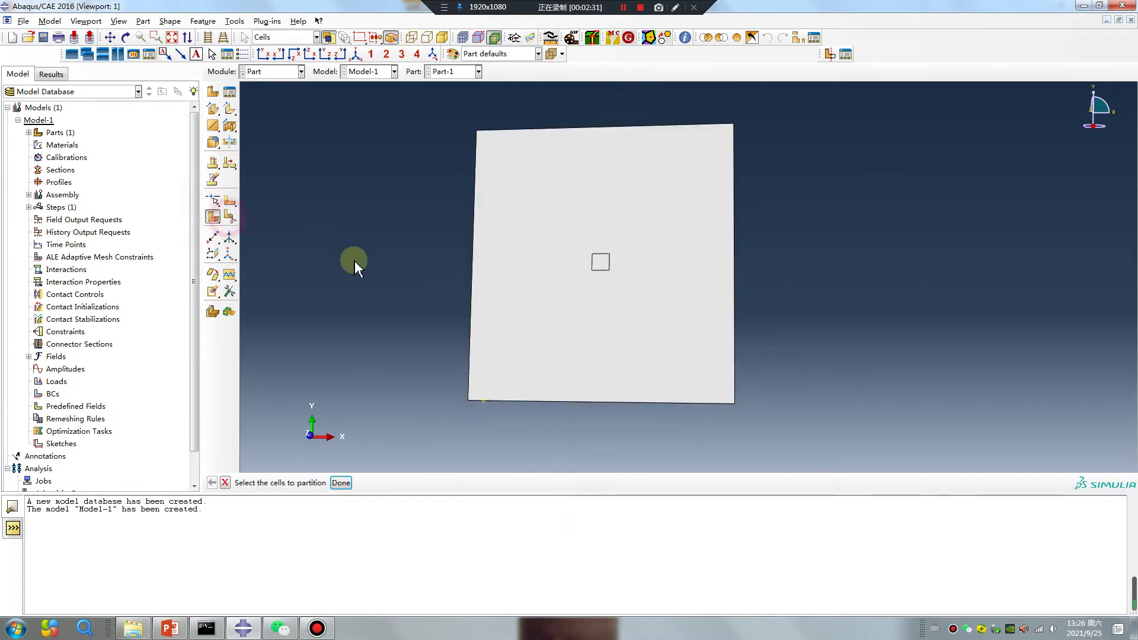
pyautogui.scroll(2, 356, 261)
pyautogui.click(592, 317)
pyautogui.middleClick(354, 272)
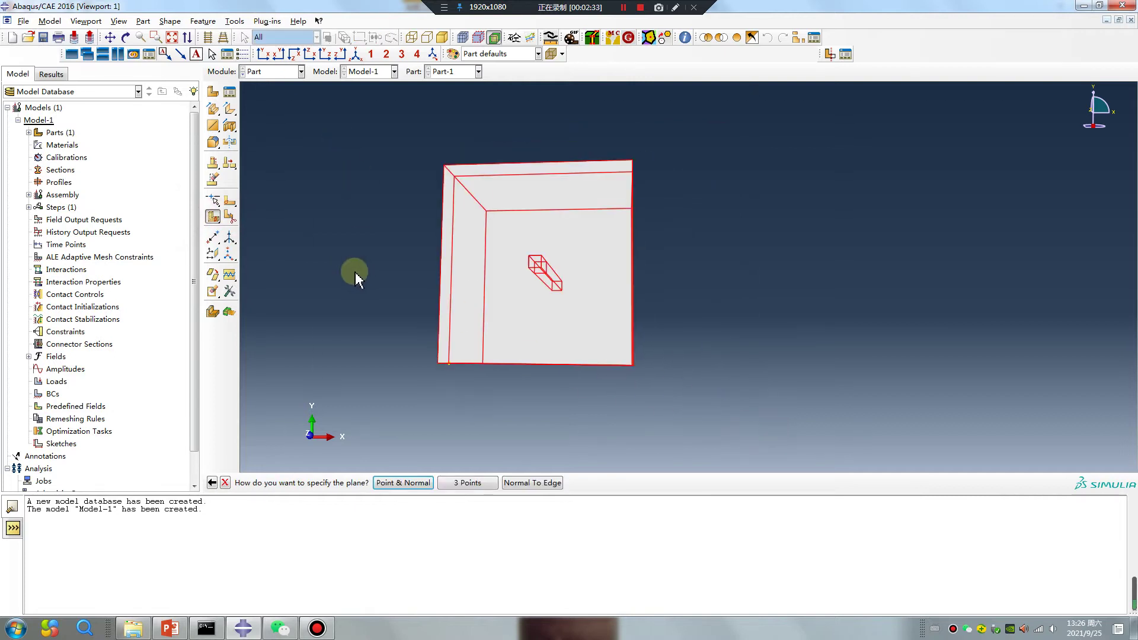
pyautogui.click(404, 483)
pyautogui.keyDown('ctrl'); pyautogui.keyDown('alt'); pyautogui.moveTo(421, 472); pyautogui.dragTo(565, 250); pyautogui.keyUp('alt'); pyautogui.keyUp('ctrl')
pyautogui.click(535, 242)
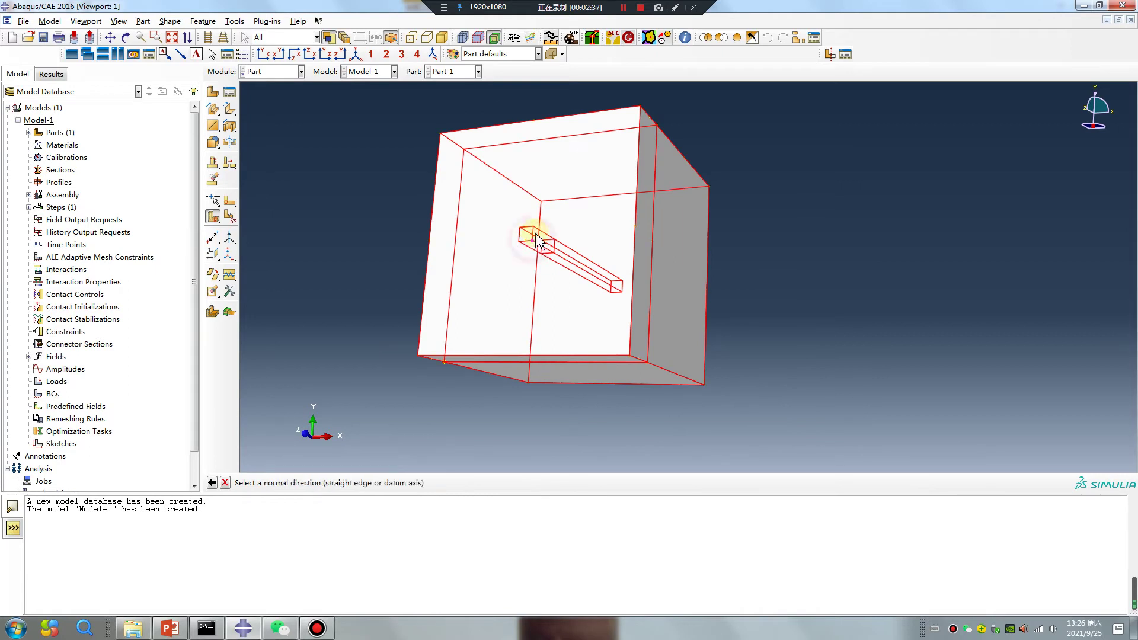
pyautogui.click(536, 243)
pyautogui.middleClick(372, 298)
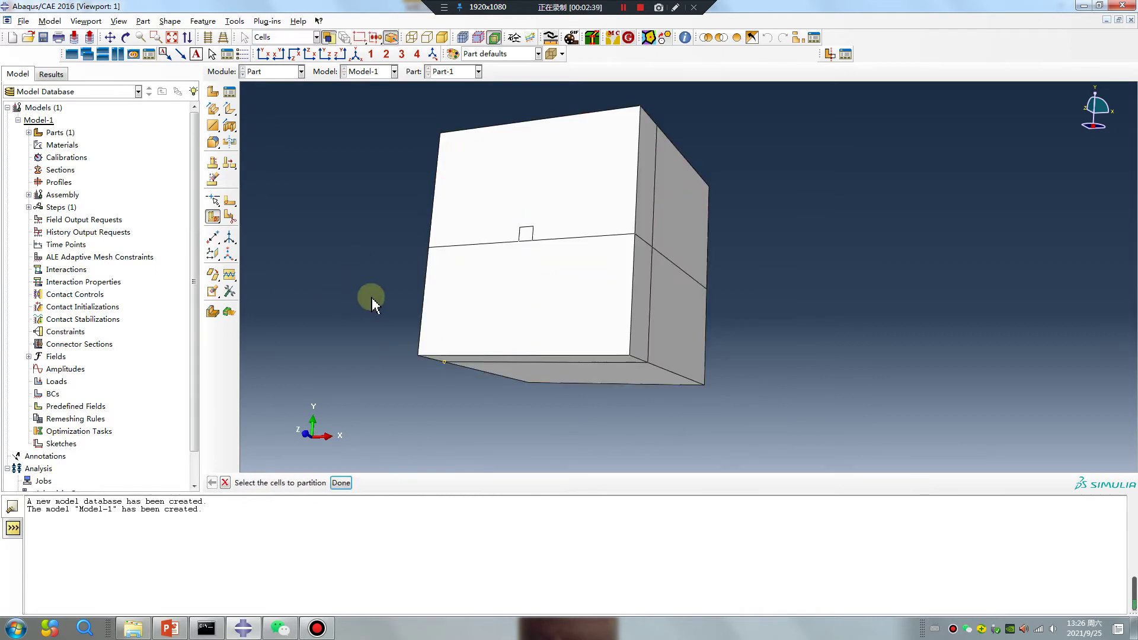
# Select all cells and cut again with a second plane through the bar's end
pyautogui.moveTo(760, 375); pyautogui.dragTo(308, 196)
pyautogui.middleClick(350, 387)
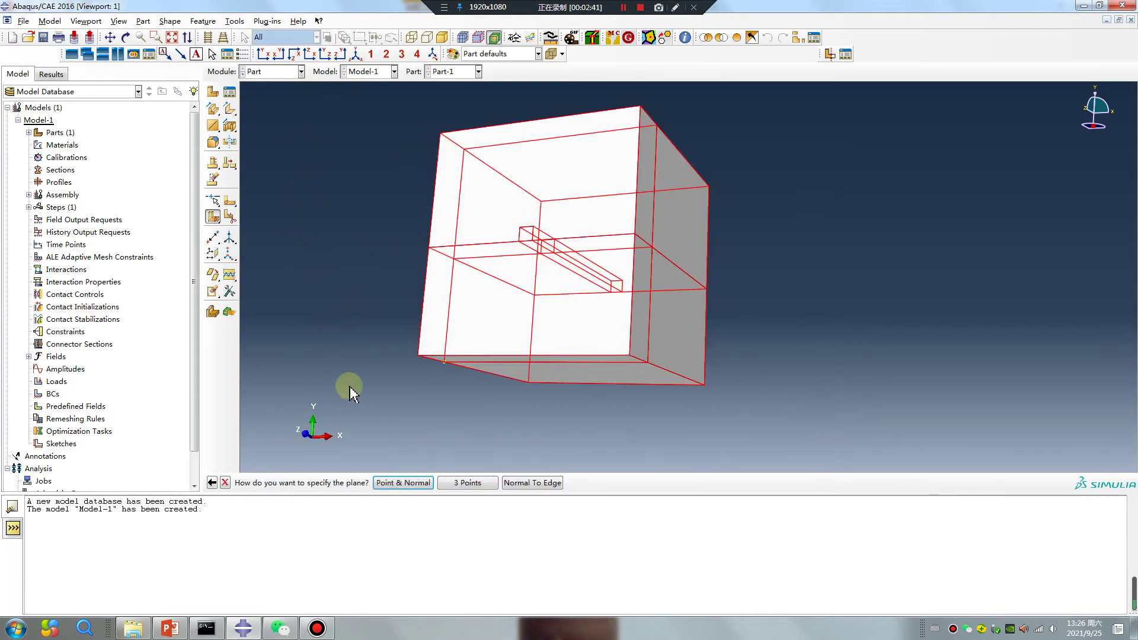
pyautogui.click(386, 488)
pyautogui.scroll(2, 528, 228)
pyautogui.click(523, 240)
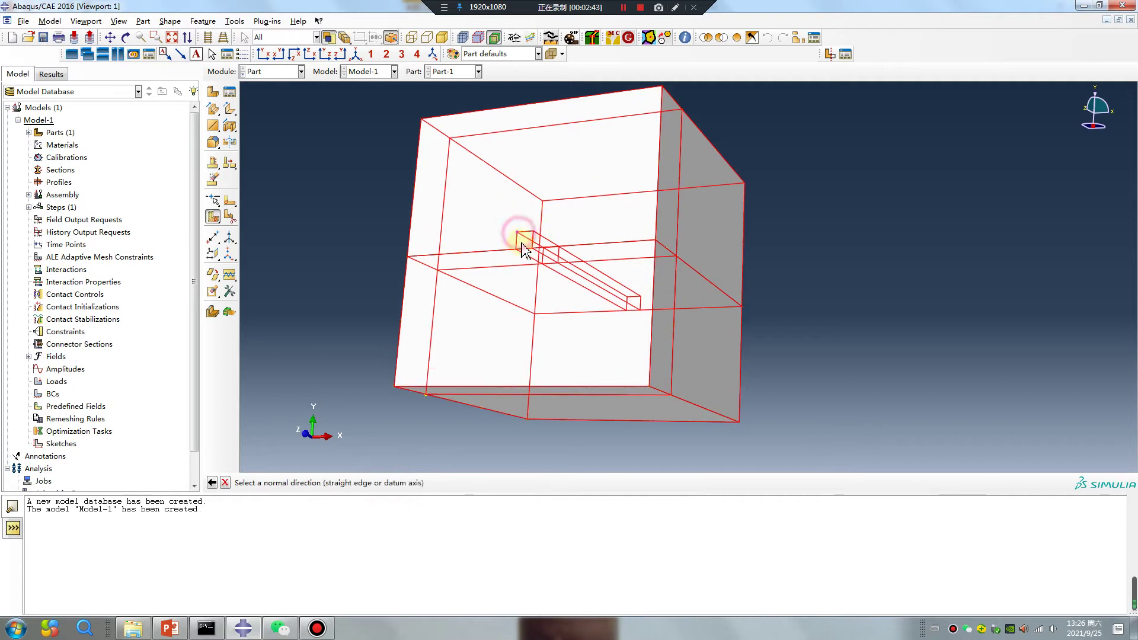
pyautogui.click(521, 246)
pyautogui.middleClick(367, 320)
# Slice all cells with a third point-and-normal partition plane
pyautogui.scroll(-2, 522, 243)
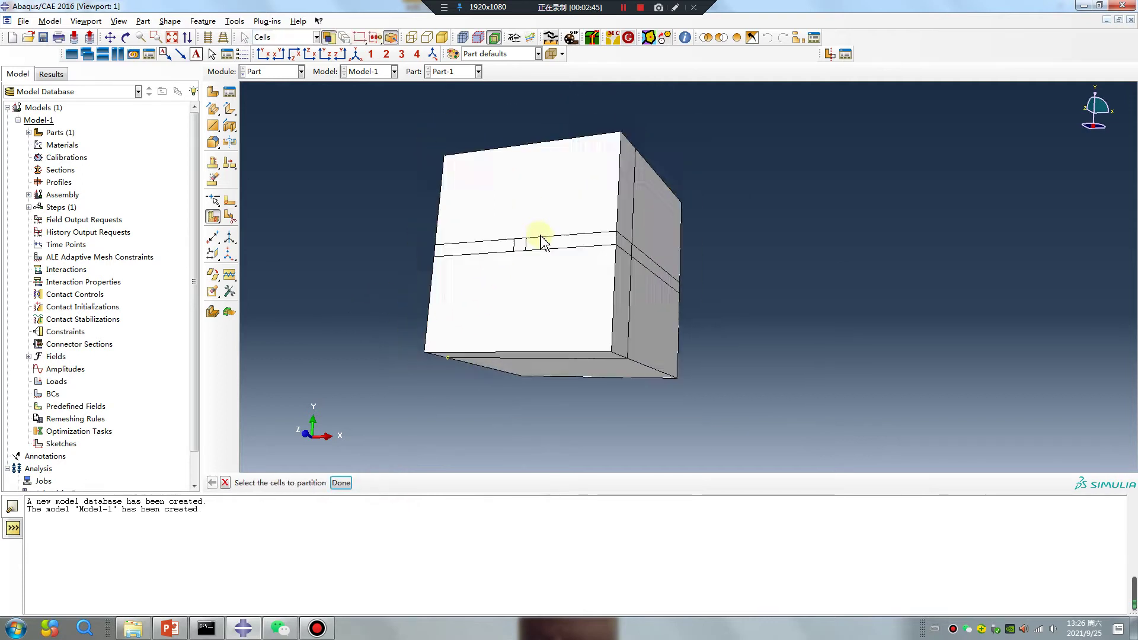
pyautogui.moveTo(785, 424); pyautogui.dragTo(317, 184)
pyautogui.middleClick(330, 292)
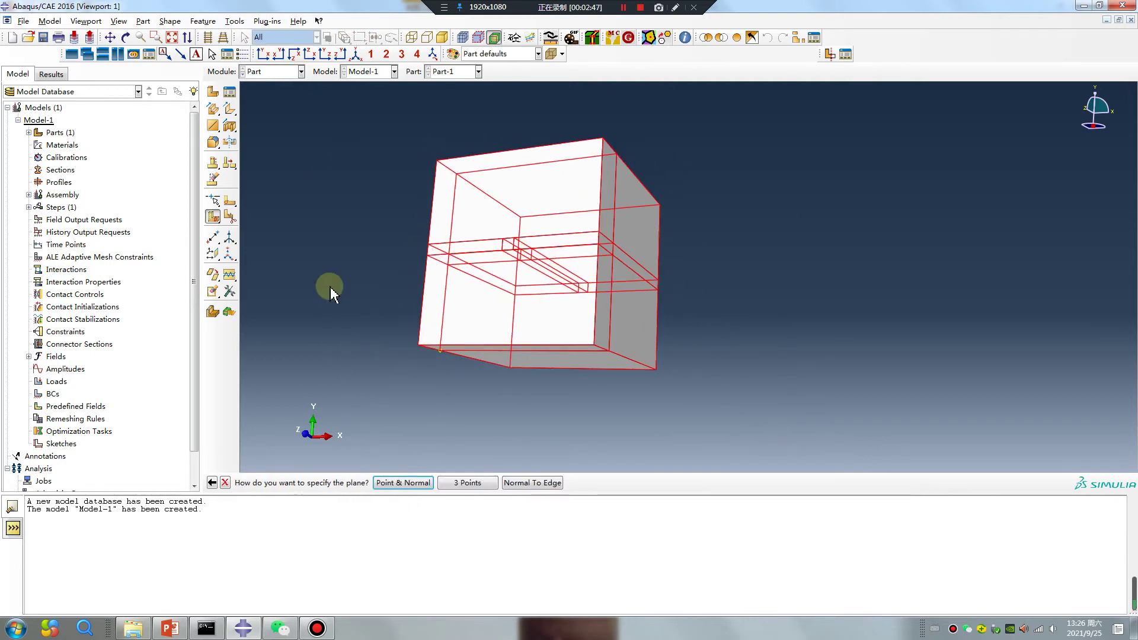
pyautogui.click(391, 483)
pyautogui.click(505, 244)
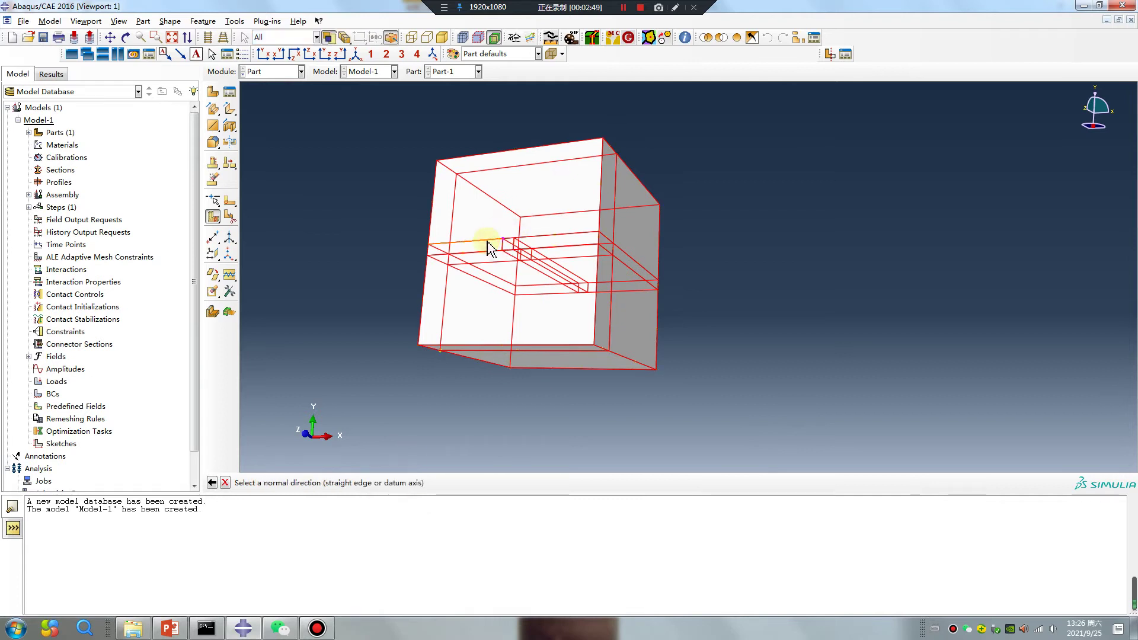
pyautogui.click(482, 246)
pyautogui.middleClick(343, 285)
# Add a fourth point-and-normal cut across the block's cells
pyautogui.moveTo(678, 356); pyautogui.dragTo(351, 273)
pyautogui.middleClick(351, 272)
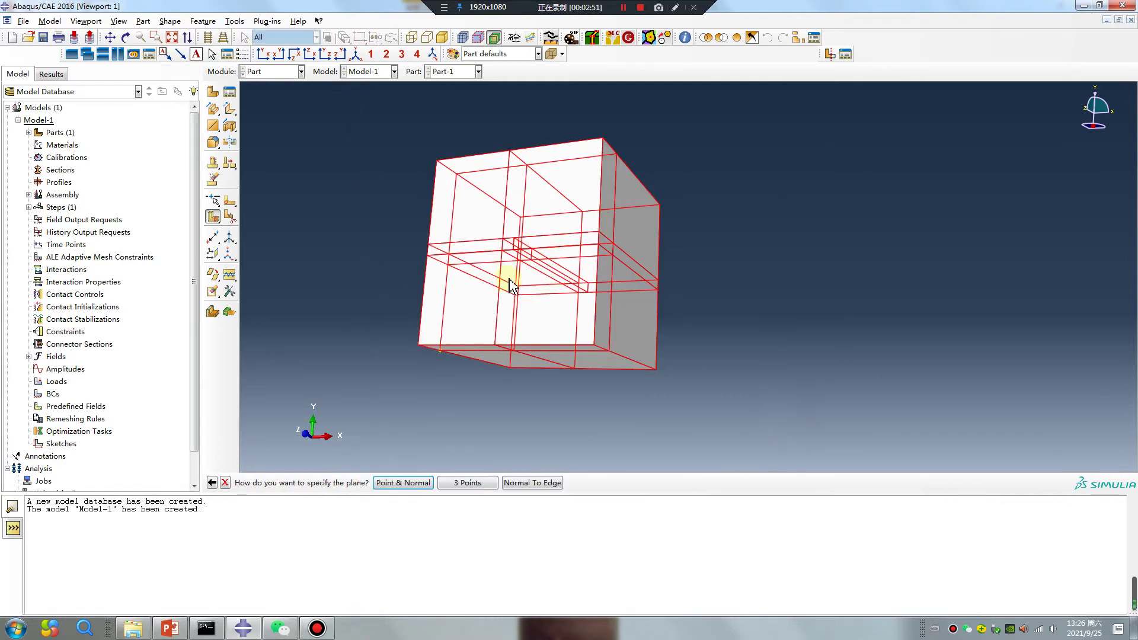
pyautogui.click(393, 483)
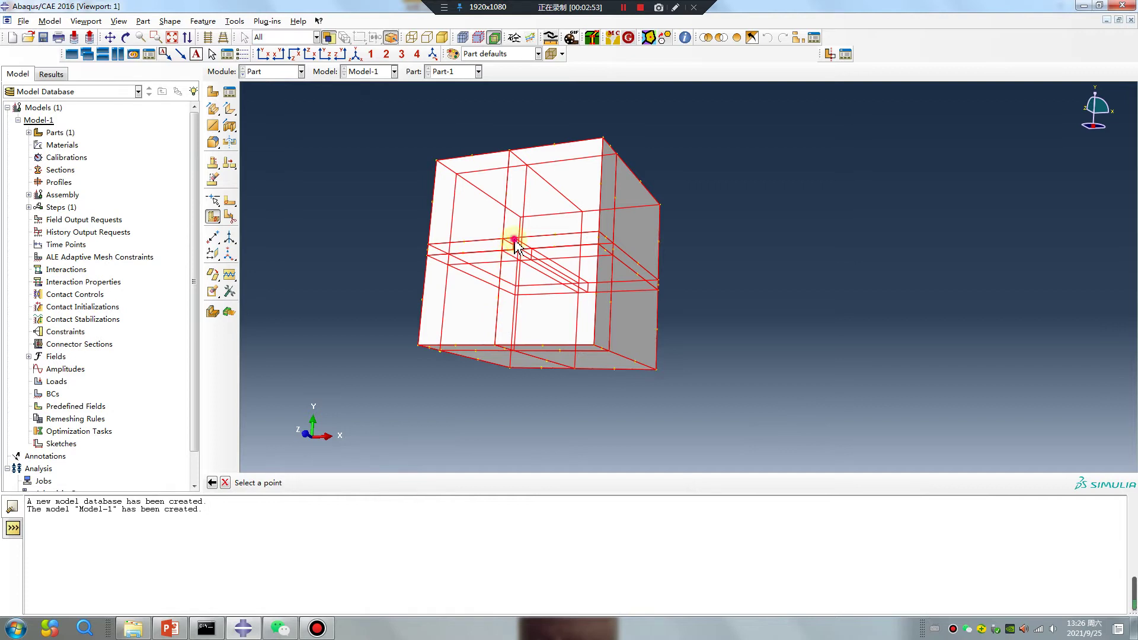
pyautogui.click(514, 245)
pyautogui.click(526, 241)
pyautogui.middleClick(373, 300)
pyautogui.keyDown('ctrl'); pyautogui.keyDown('alt'); pyautogui.moveTo(608, 278); pyautogui.dragTo(472, 208); pyautogui.keyUp('alt'); pyautogui.keyUp('ctrl')
# Create geometry set Set-water holding only the thin channel cell, picked with the Cells filter
pyautogui.click(236, 22)
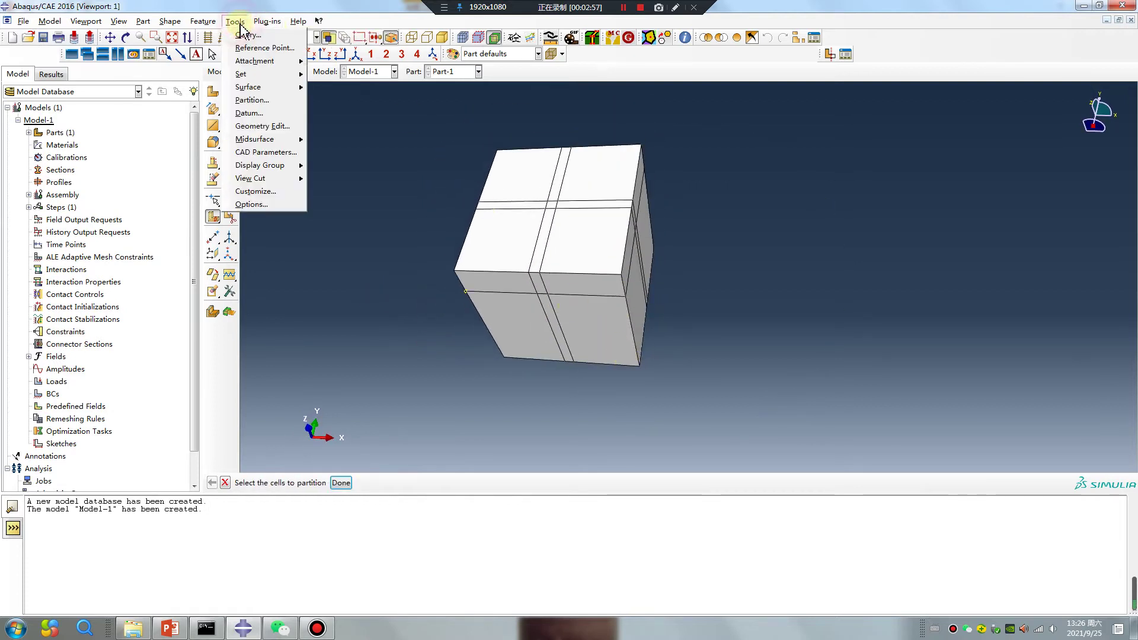
pyautogui.moveTo(279, 74)
pyautogui.click(345, 88)
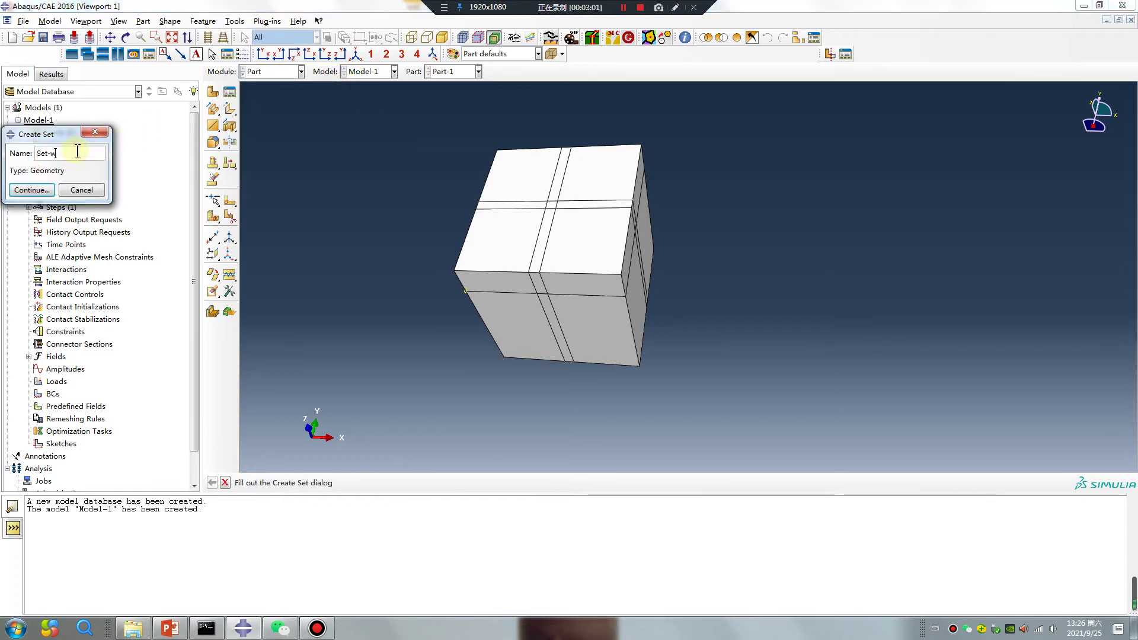
pyautogui.click(37, 193)
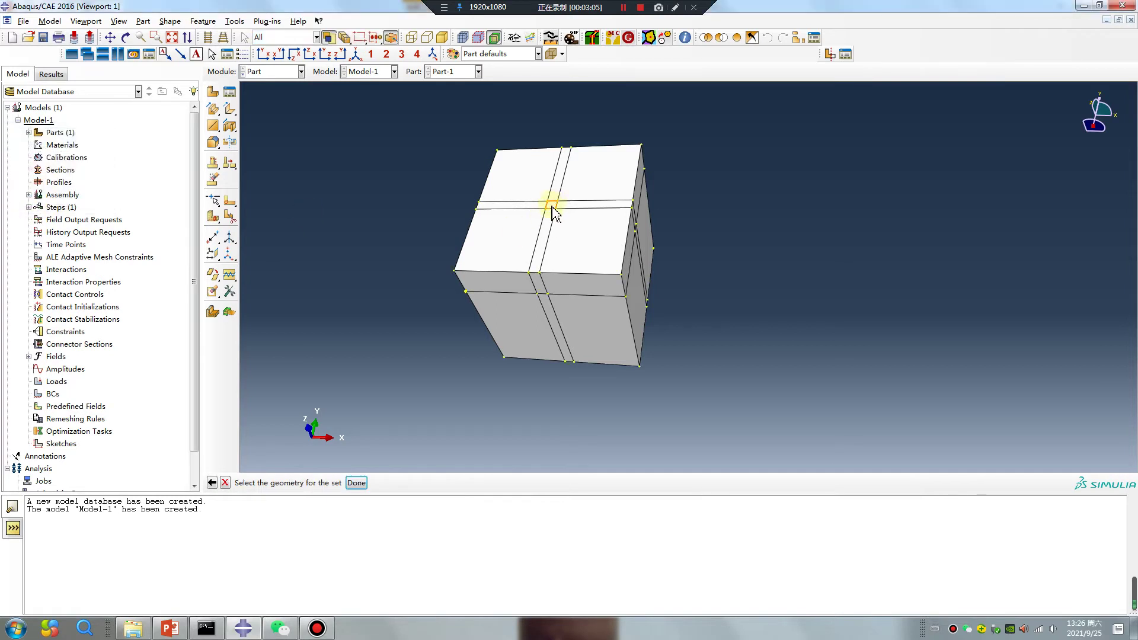
pyautogui.click(273, 38)
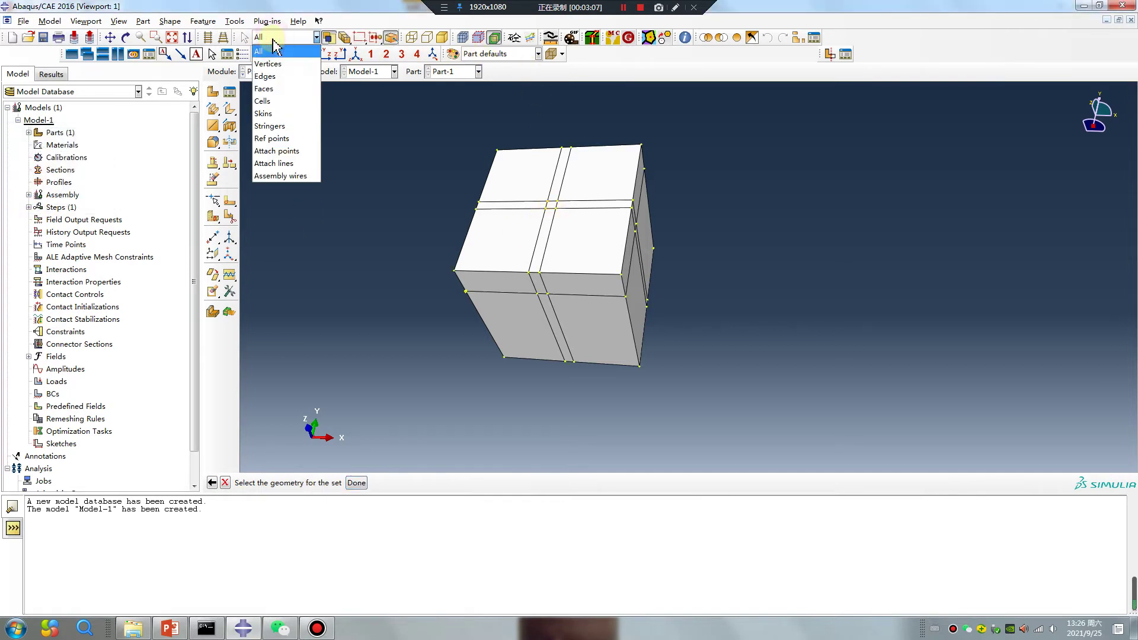
pyautogui.click(268, 102)
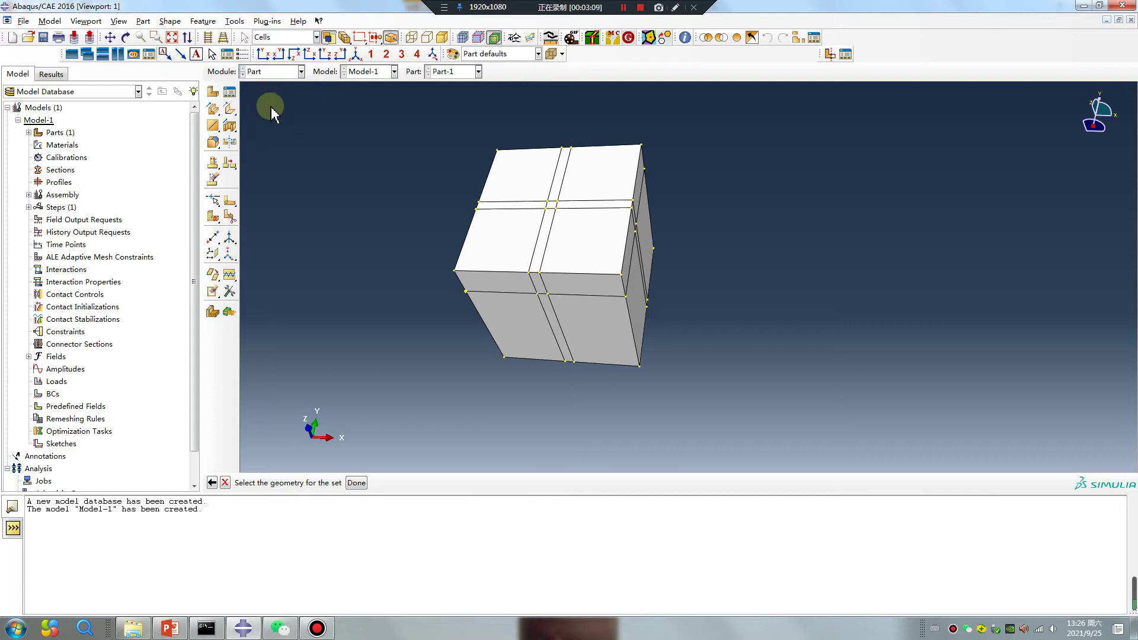
pyautogui.click(552, 211)
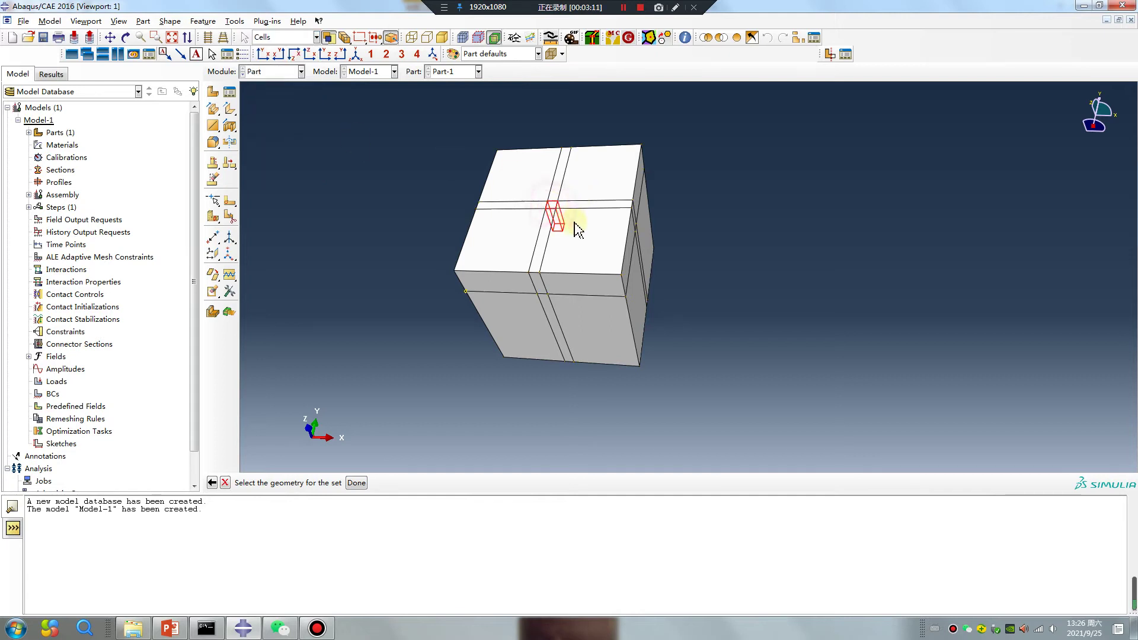
pyautogui.middleClick(332, 320)
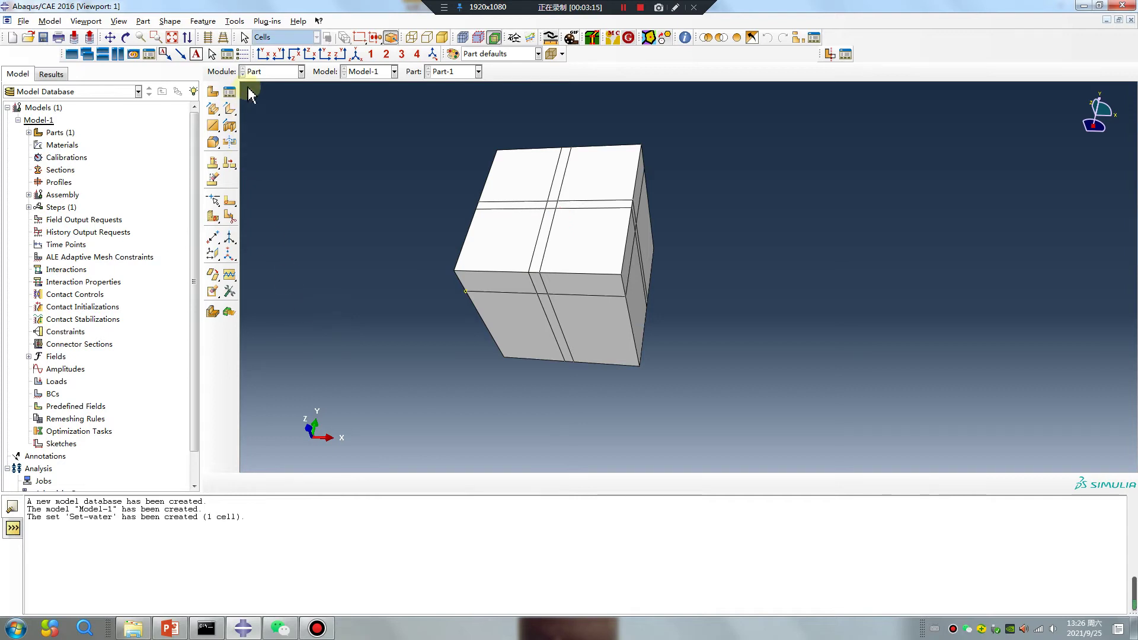
pyautogui.click(273, 72)
# In the Property module, copy Water from the POLARIS_MAT_BASE_SI_mm material library into Model-1
pyautogui.click(270, 95)
pyautogui.click(101, 74)
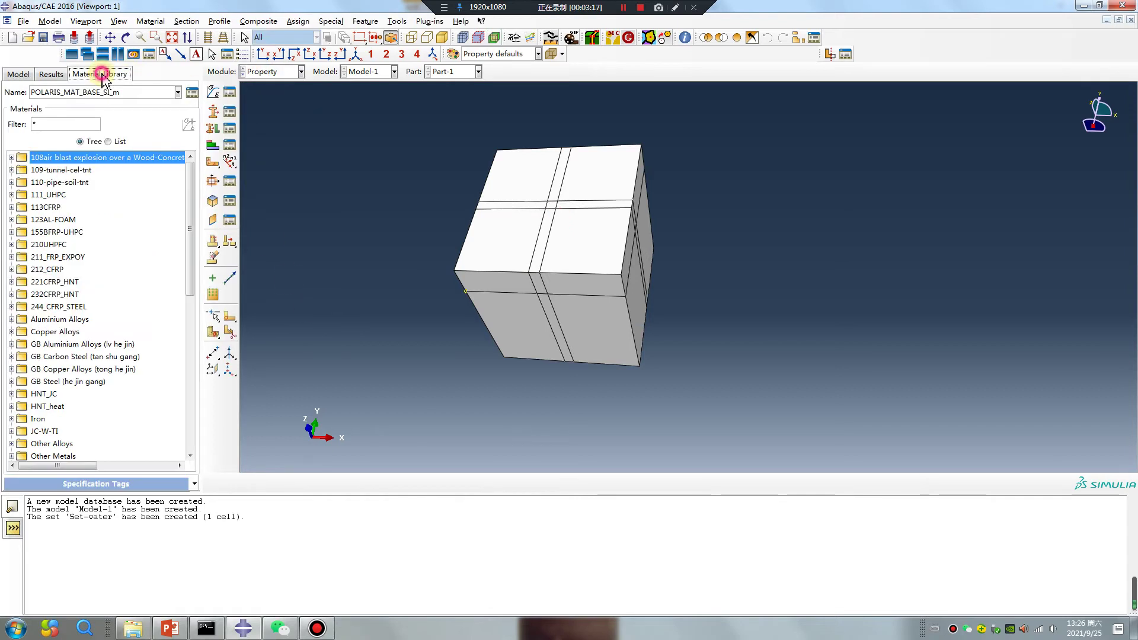
pyautogui.click(135, 94)
pyautogui.click(128, 119)
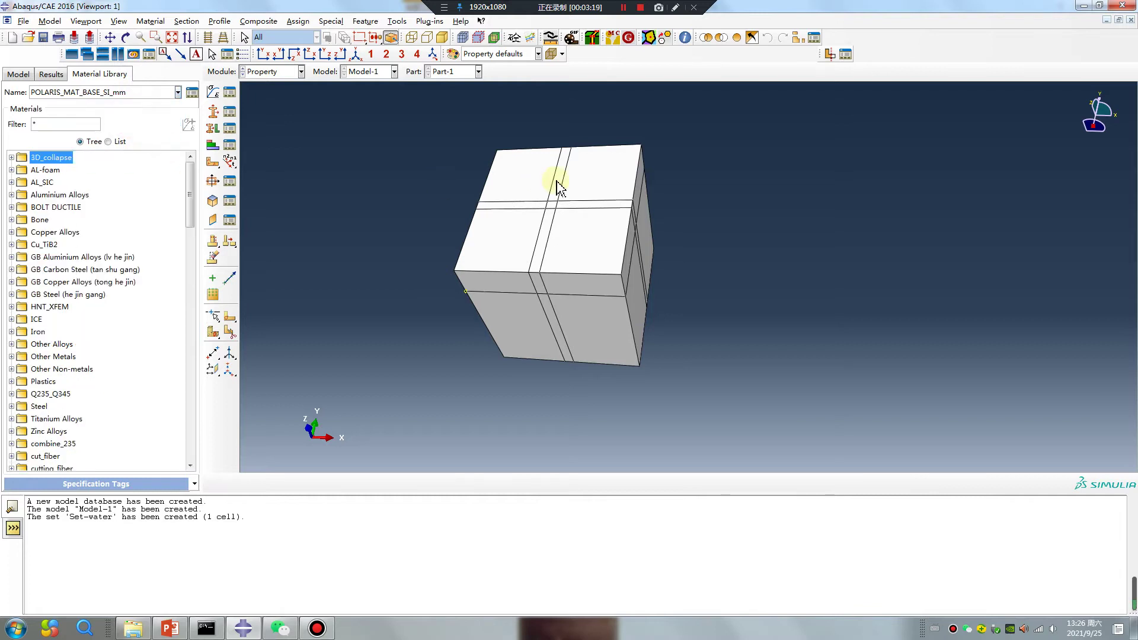
pyautogui.scroll(-10, 144, 358)
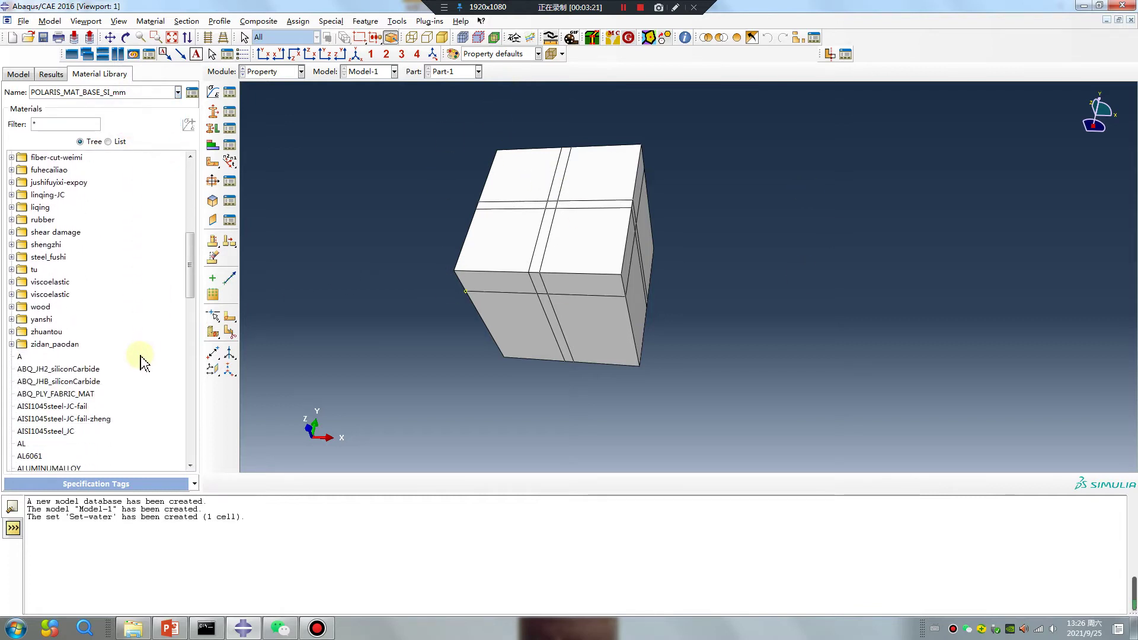
pyautogui.scroll(-6, 143, 362)
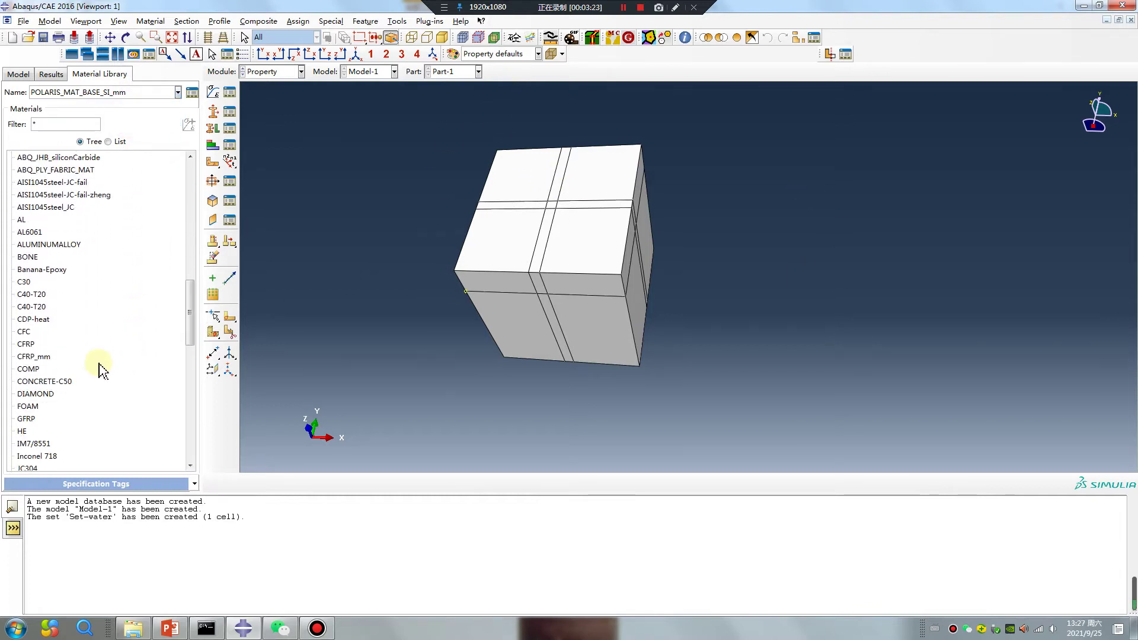
pyautogui.scroll(-5, 59, 364)
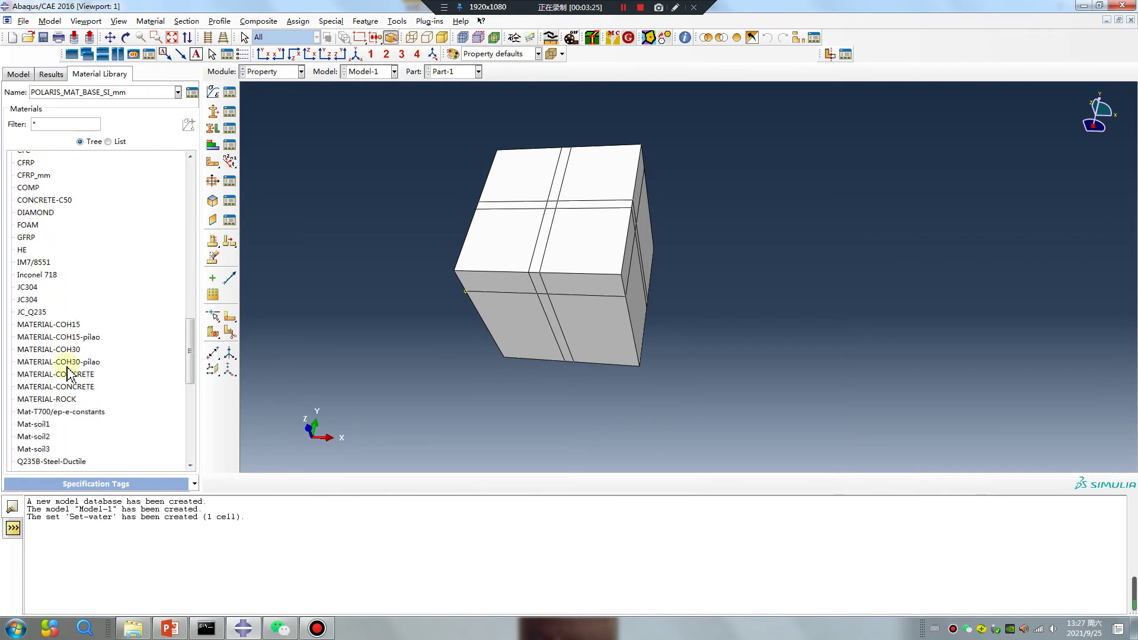
pyautogui.scroll(-6, 67, 374)
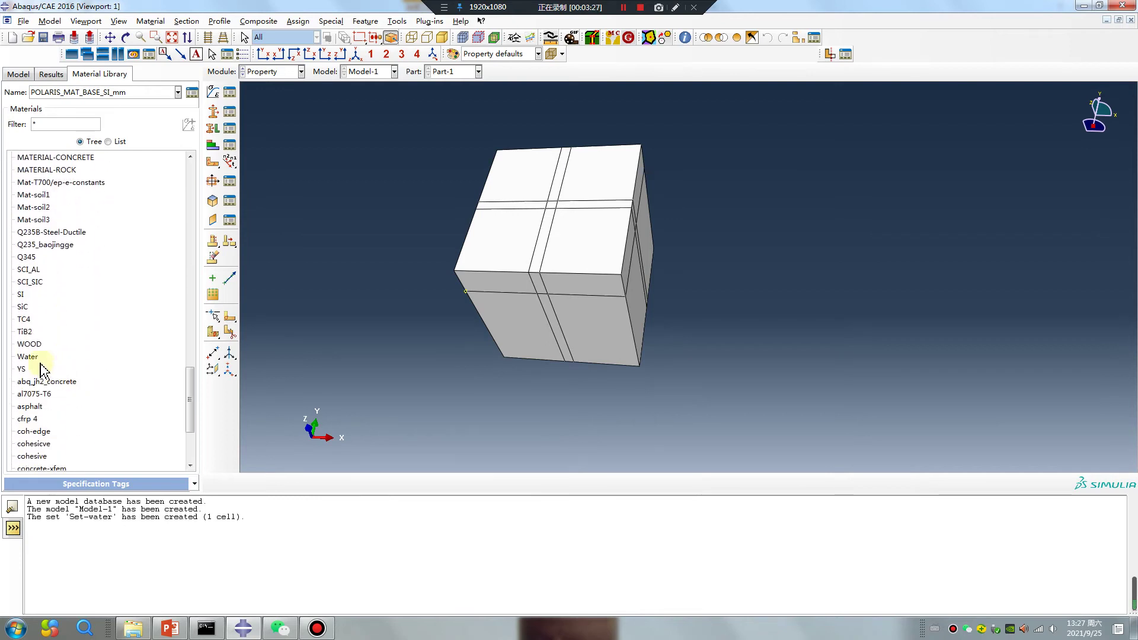
pyautogui.doubleClick(28, 356)
pyautogui.click(229, 92)
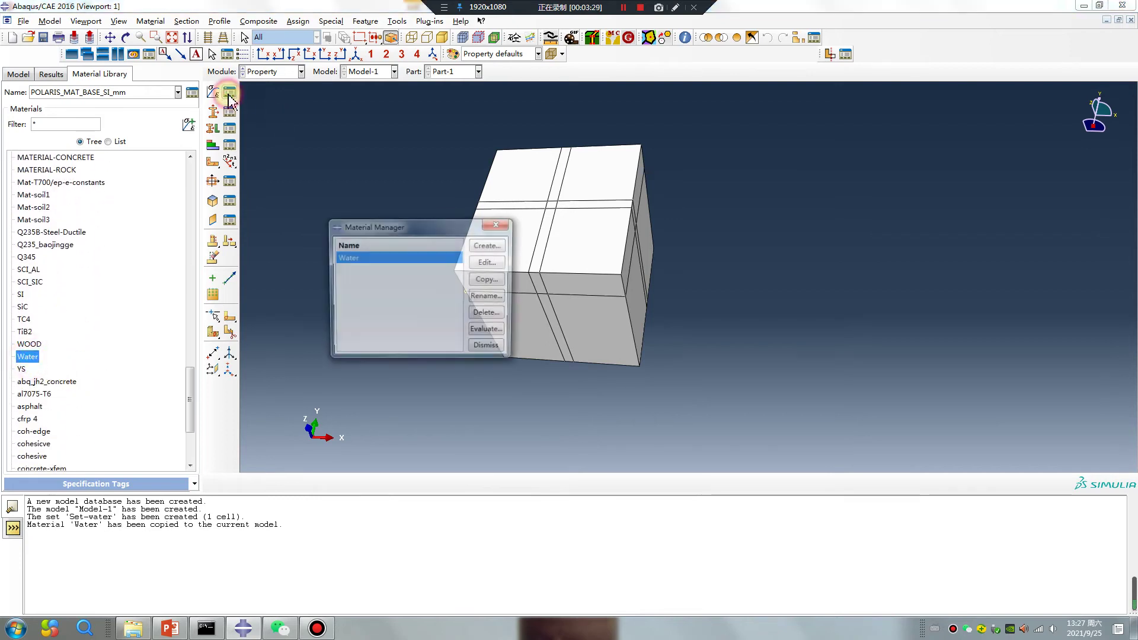
pyautogui.doubleClick(346, 259)
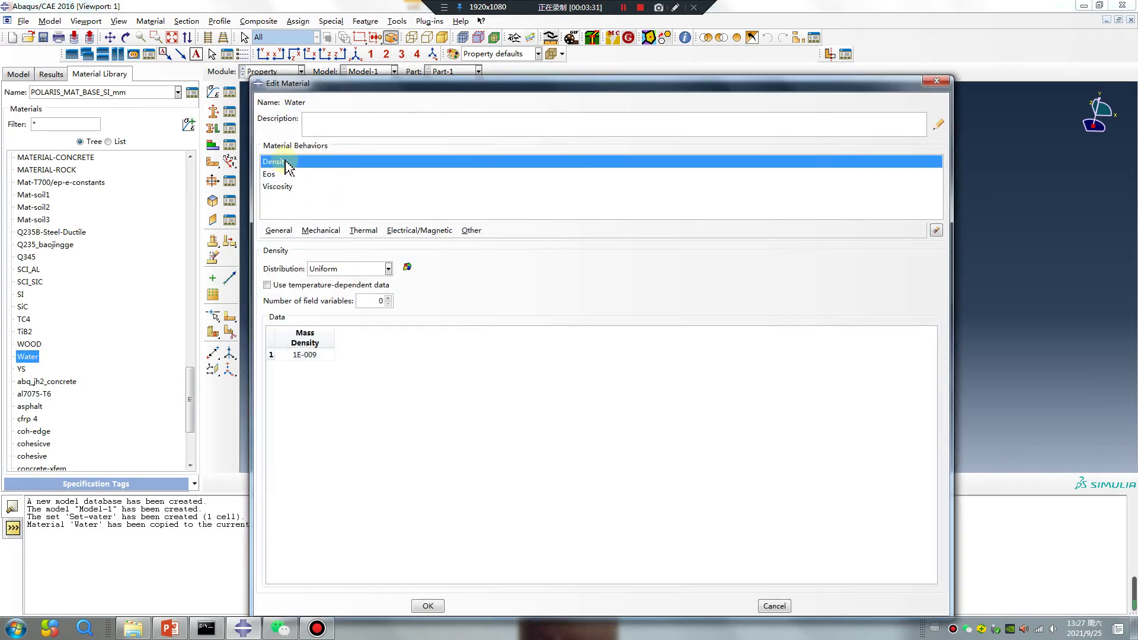
pyautogui.click(279, 189)
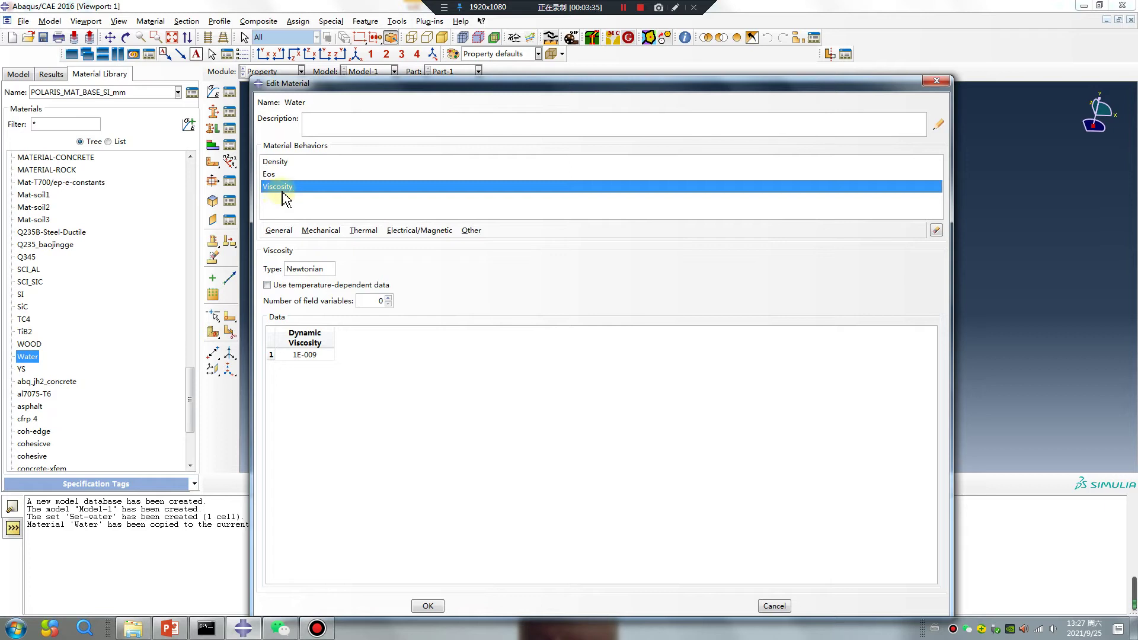
pyautogui.click(318, 236)
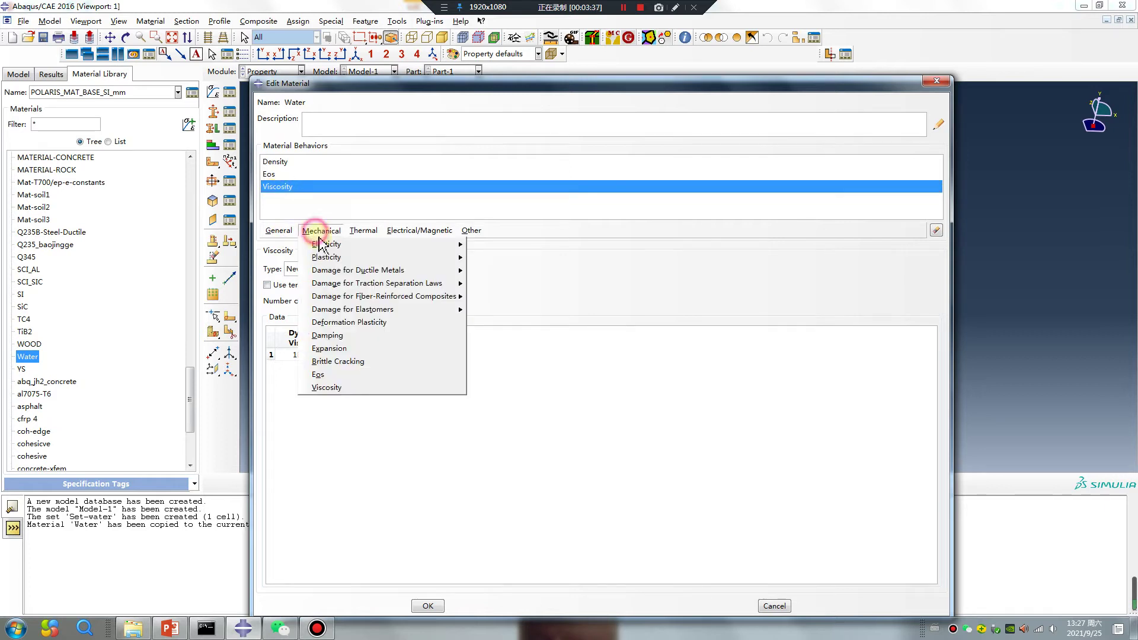
pyautogui.click(295, 451)
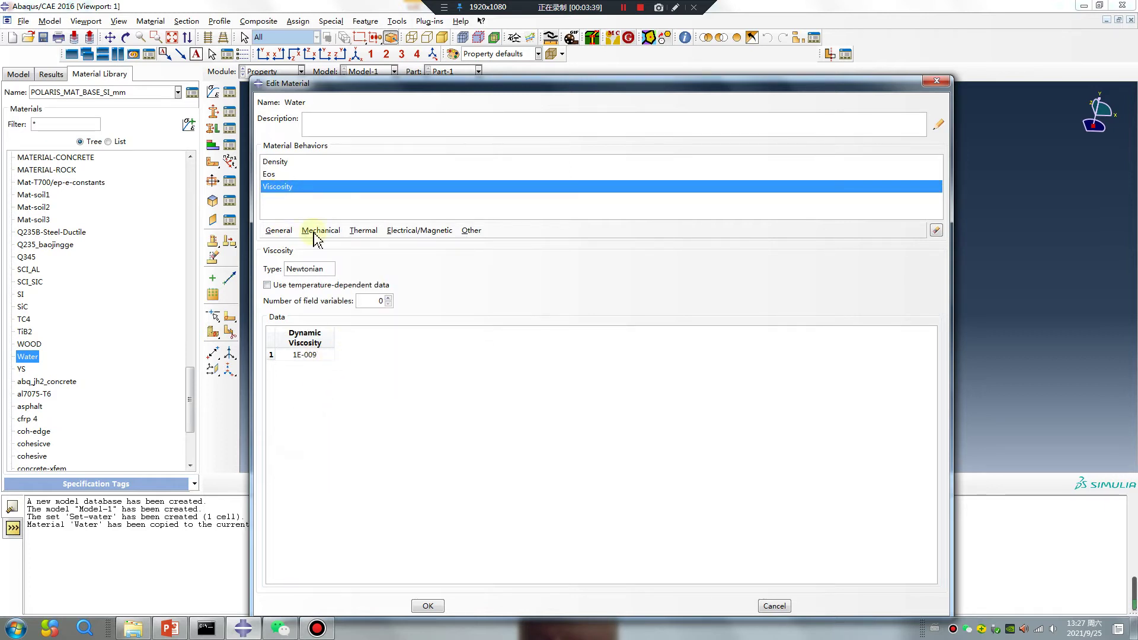
pyautogui.click(270, 175)
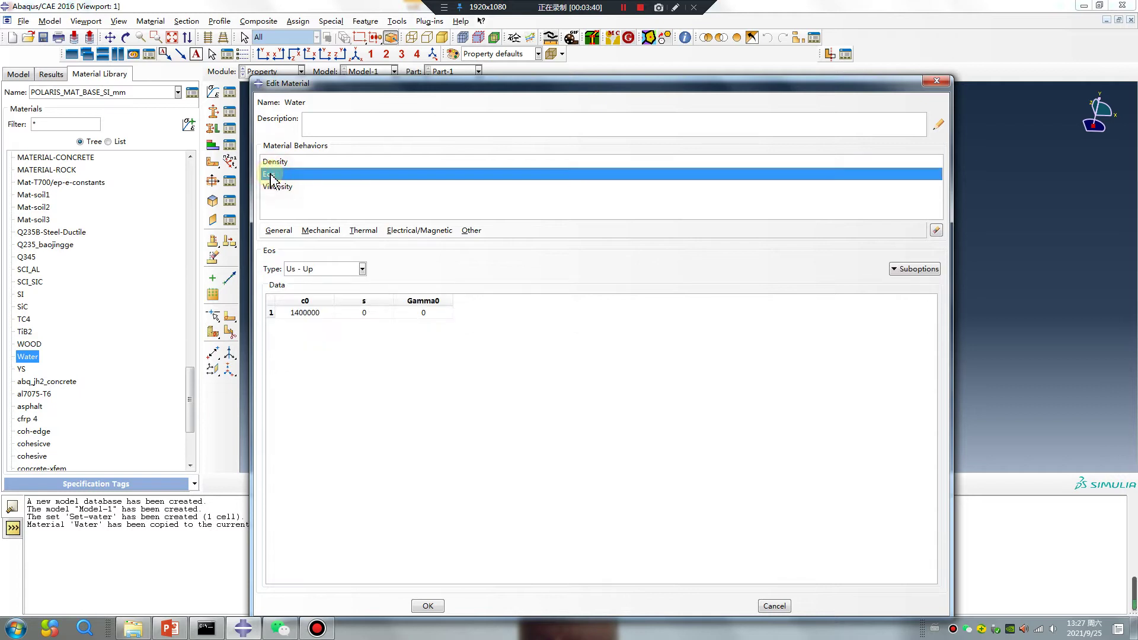
pyautogui.click(320, 230)
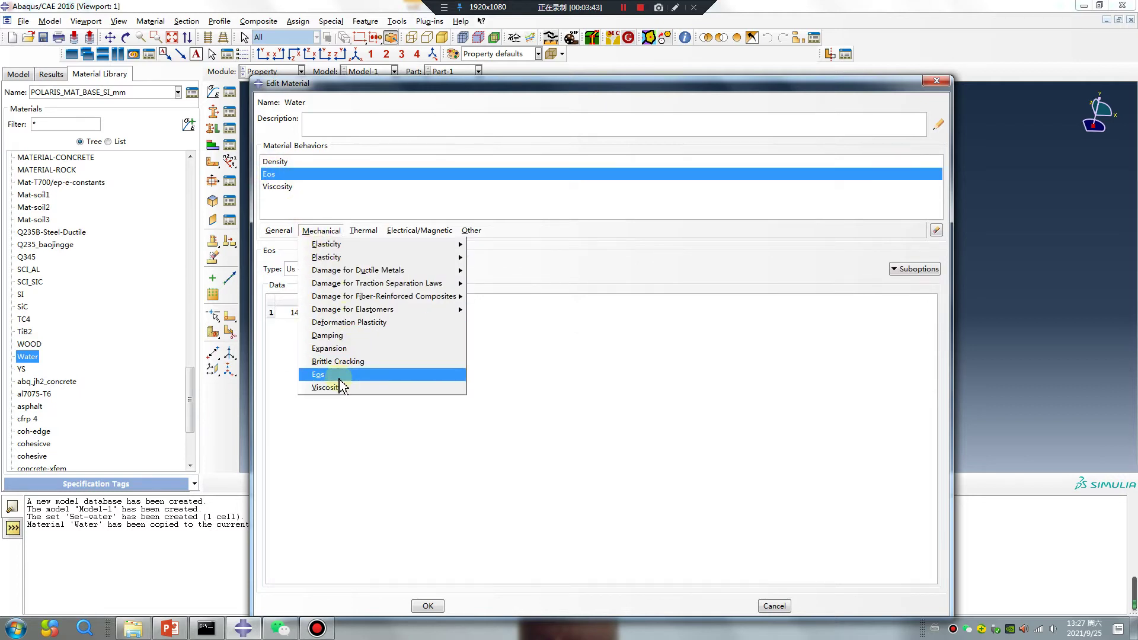
pyautogui.click(305, 432)
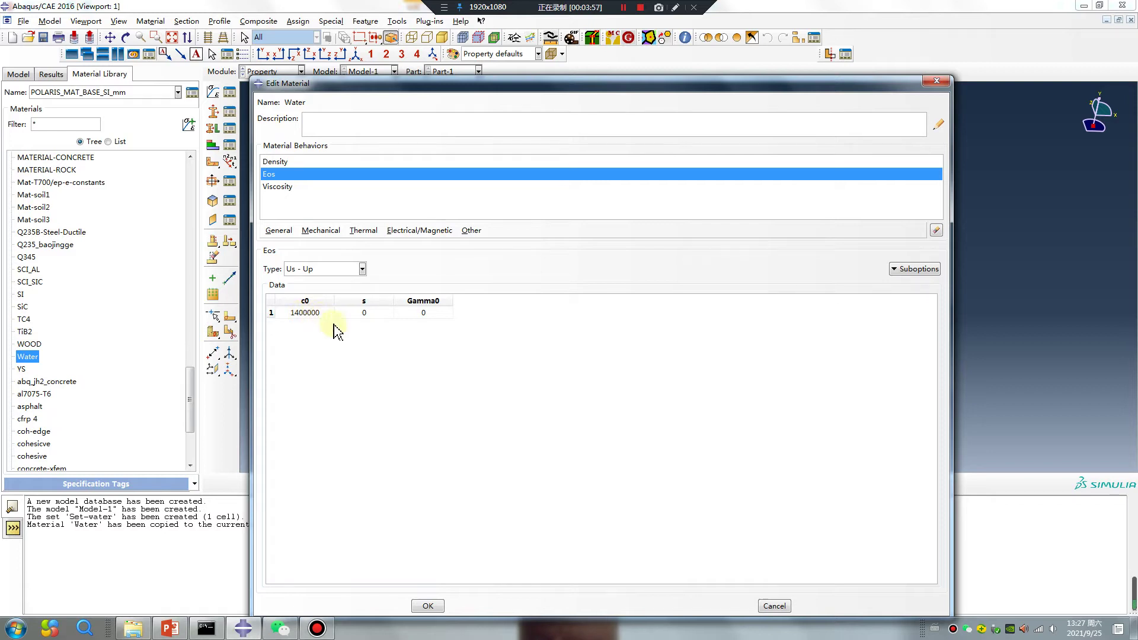
pyautogui.doubleClick(315, 314)
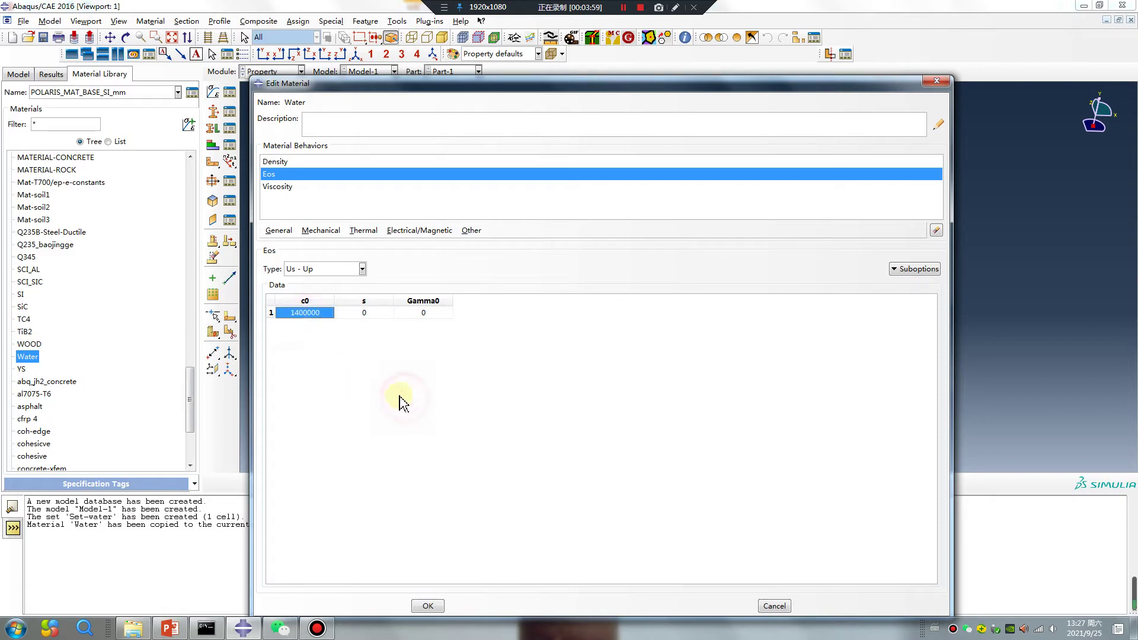
pyautogui.click(428, 605)
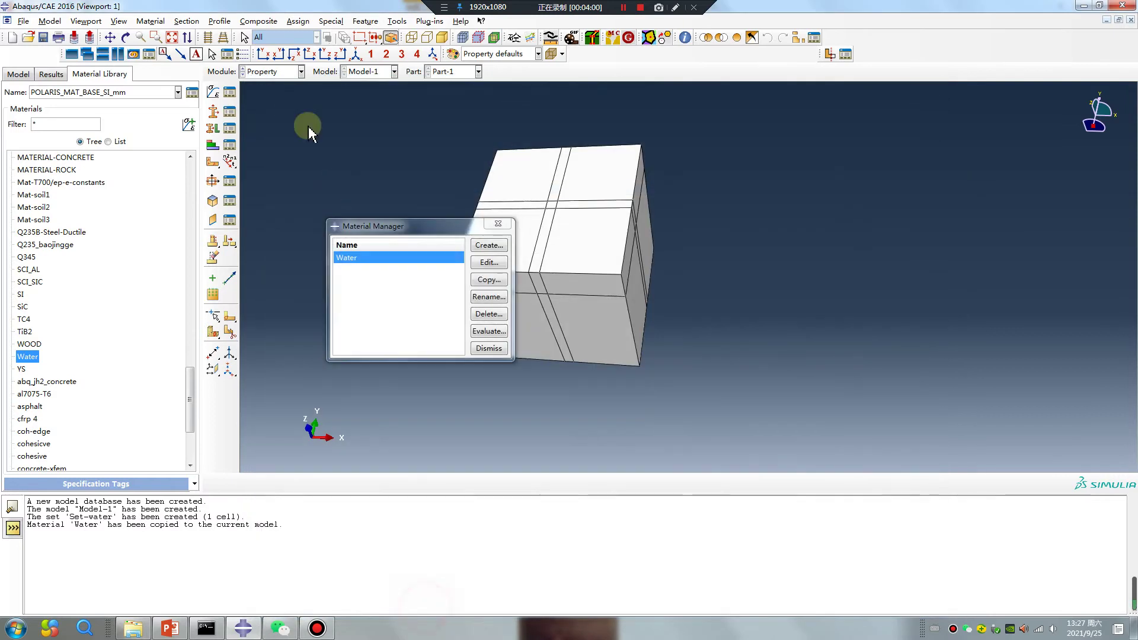
pyautogui.click(212, 112)
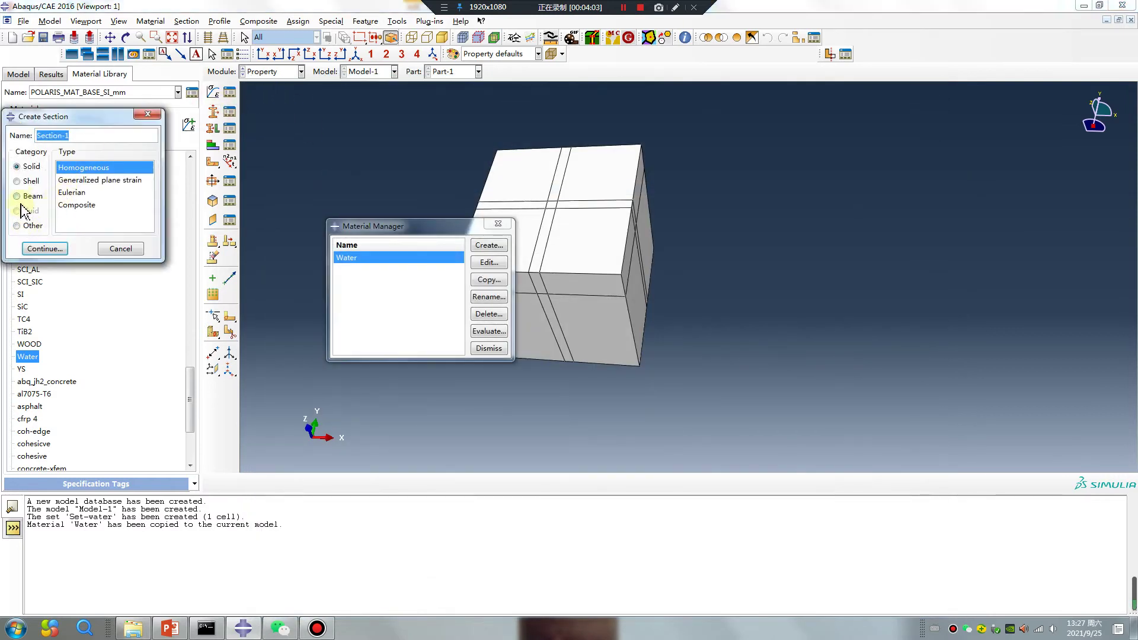
# Create Eulerian Section-1 with Water as its base material
pyautogui.click(71, 193)
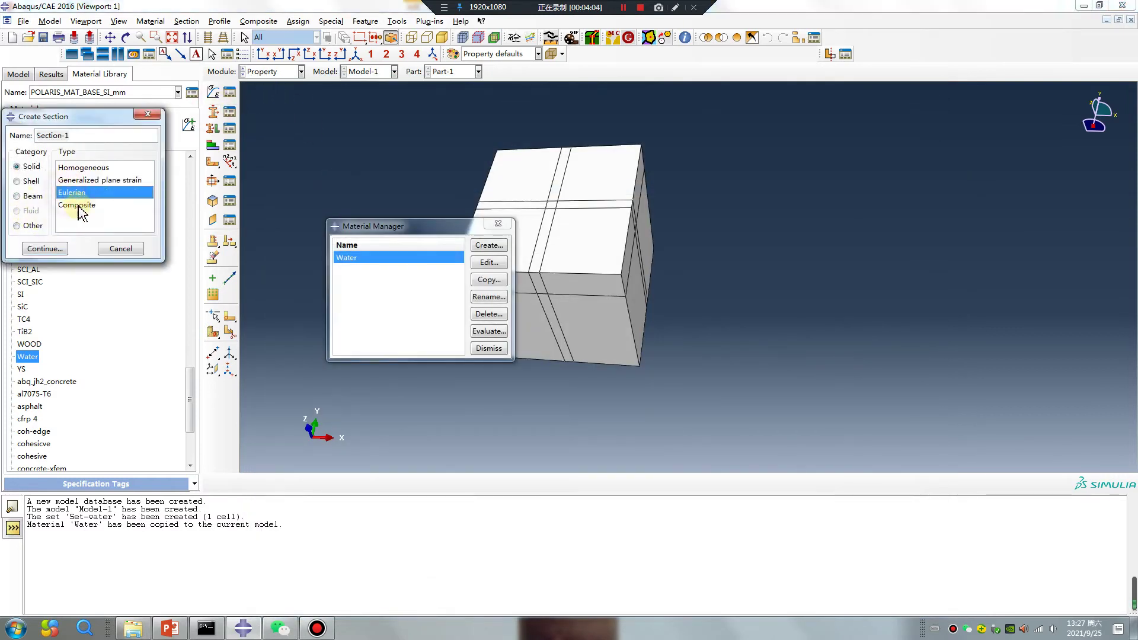
pyautogui.click(45, 248)
pyautogui.click(52, 150)
pyautogui.click(51, 160)
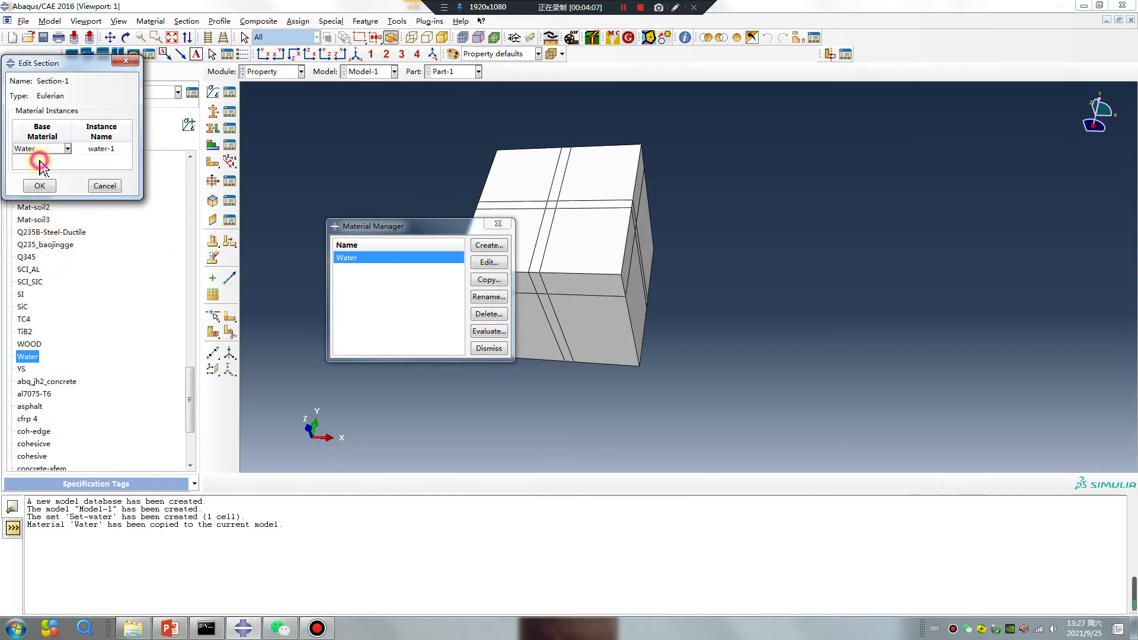
pyautogui.click(40, 186)
# Assign Section-1 to the cube part's cells
pyautogui.click(500, 224)
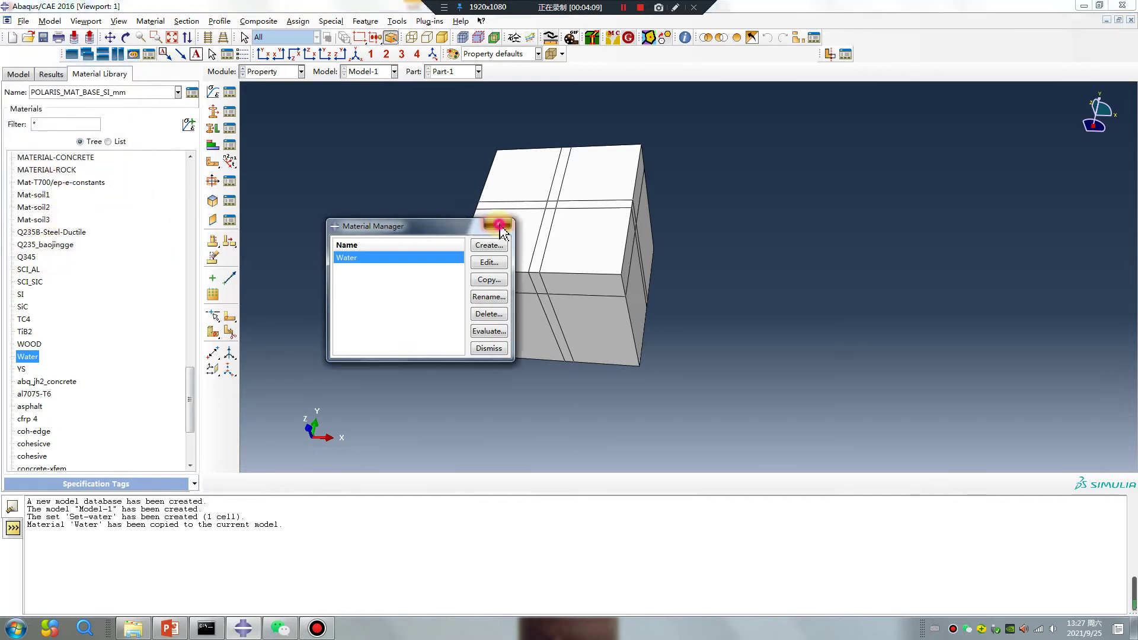
pyautogui.click(212, 128)
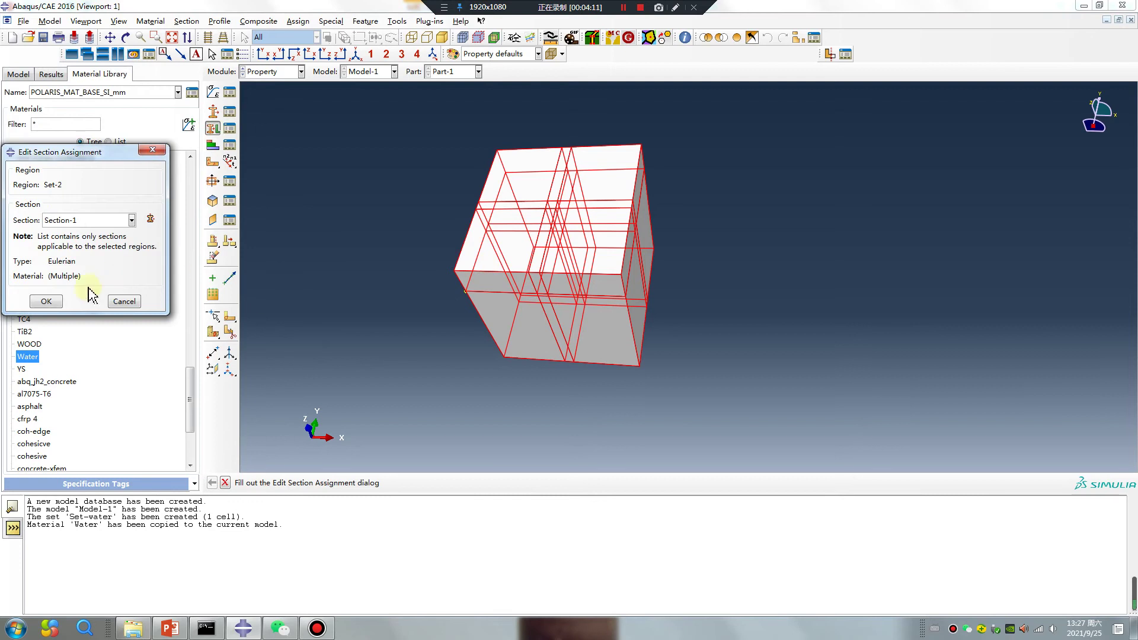
pyautogui.click(47, 300)
pyautogui.click(267, 71)
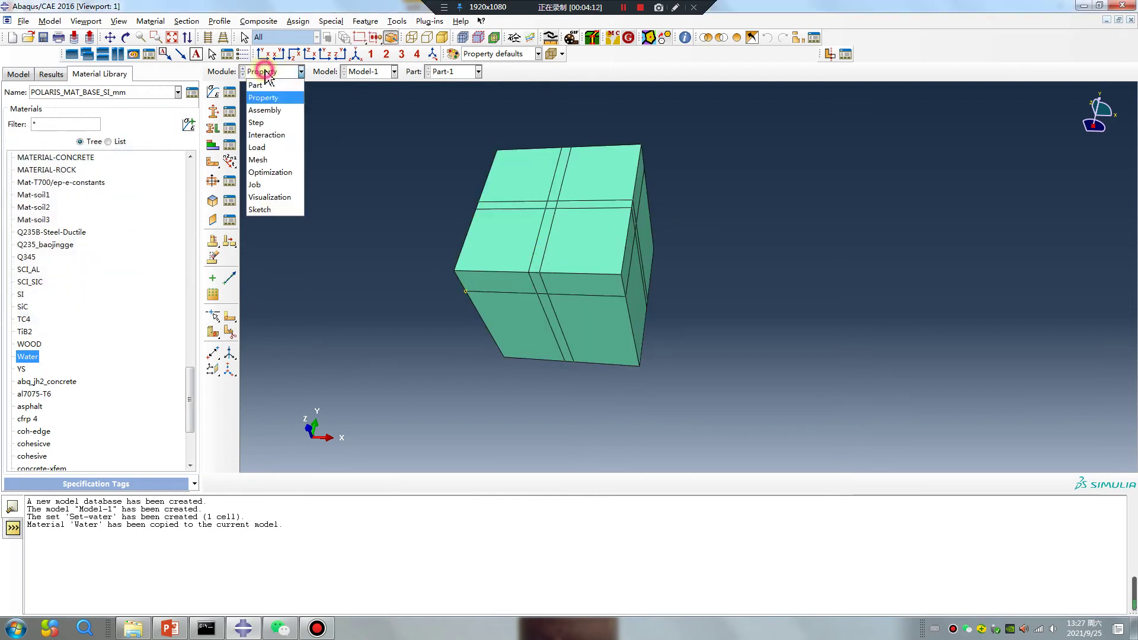
# Add a Part-1 instance to the assembly
pyautogui.click(272, 115)
pyautogui.click(212, 93)
pyautogui.click(37, 403)
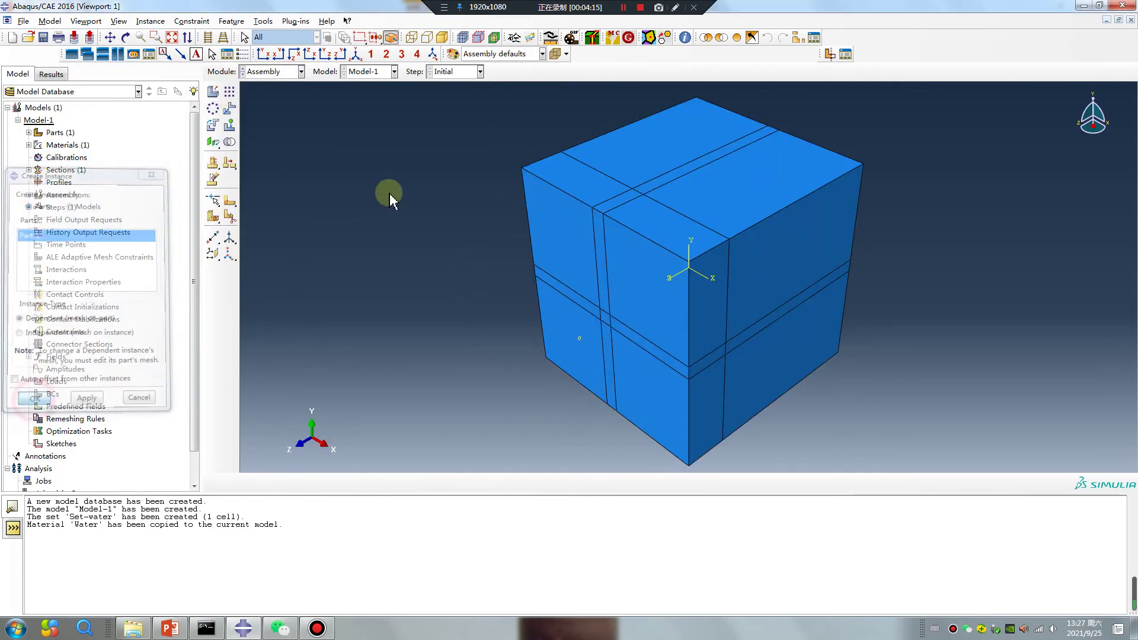
# Create Dynamic, Explicit Step-1 with a time period of 0.1
pyautogui.click(272, 72)
pyautogui.click(267, 127)
pyautogui.click(213, 93)
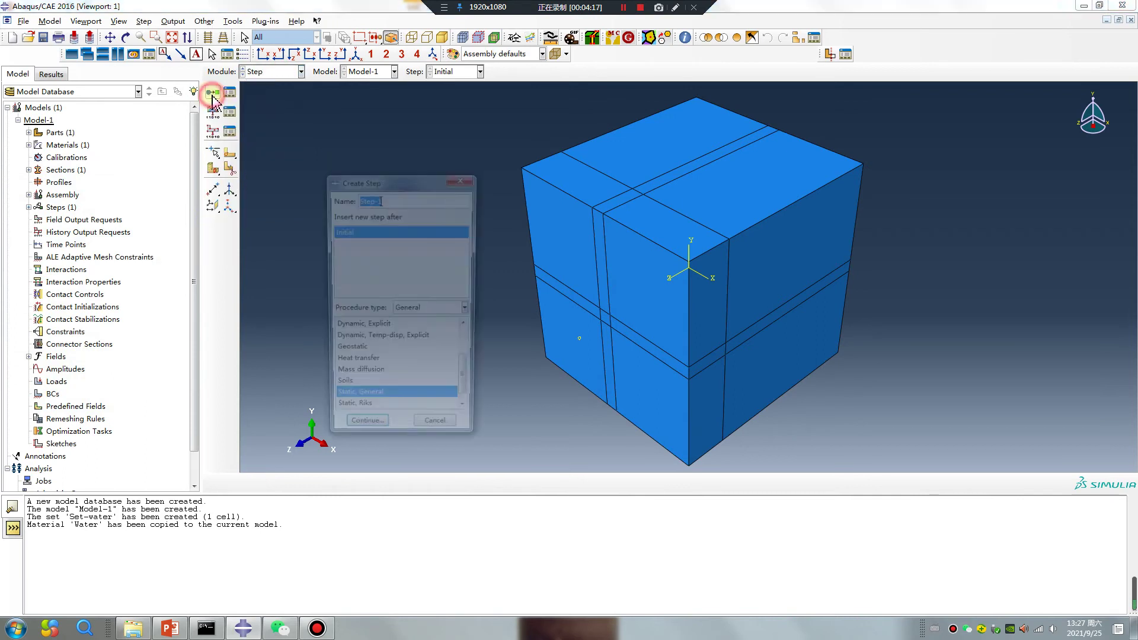
pyautogui.click(371, 328)
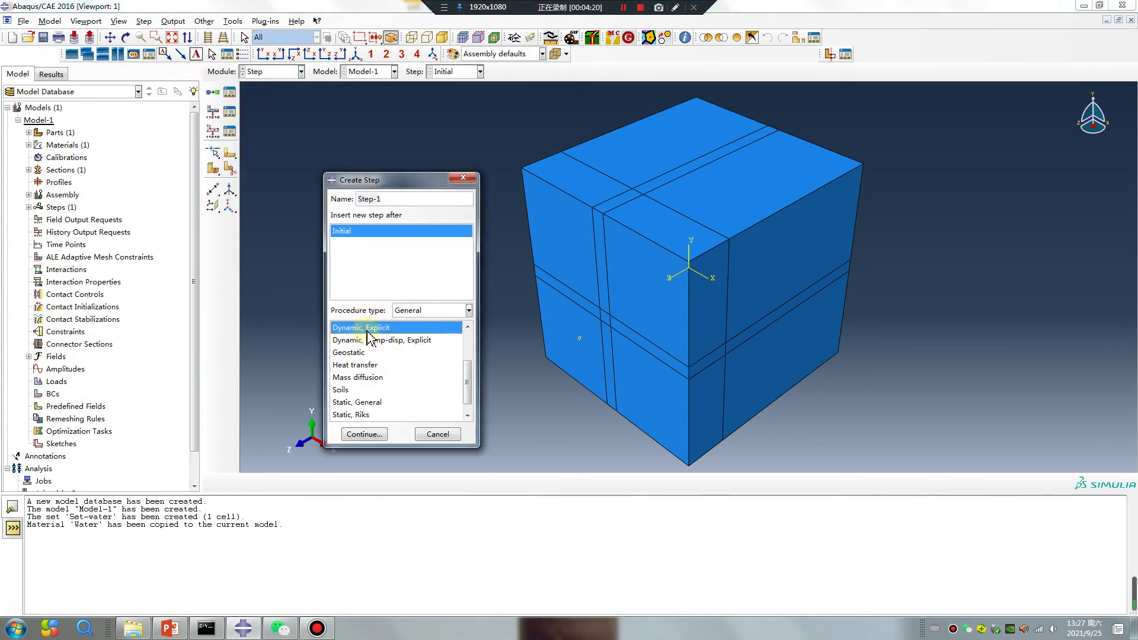
pyautogui.click(358, 434)
pyautogui.doubleClick(432, 211)
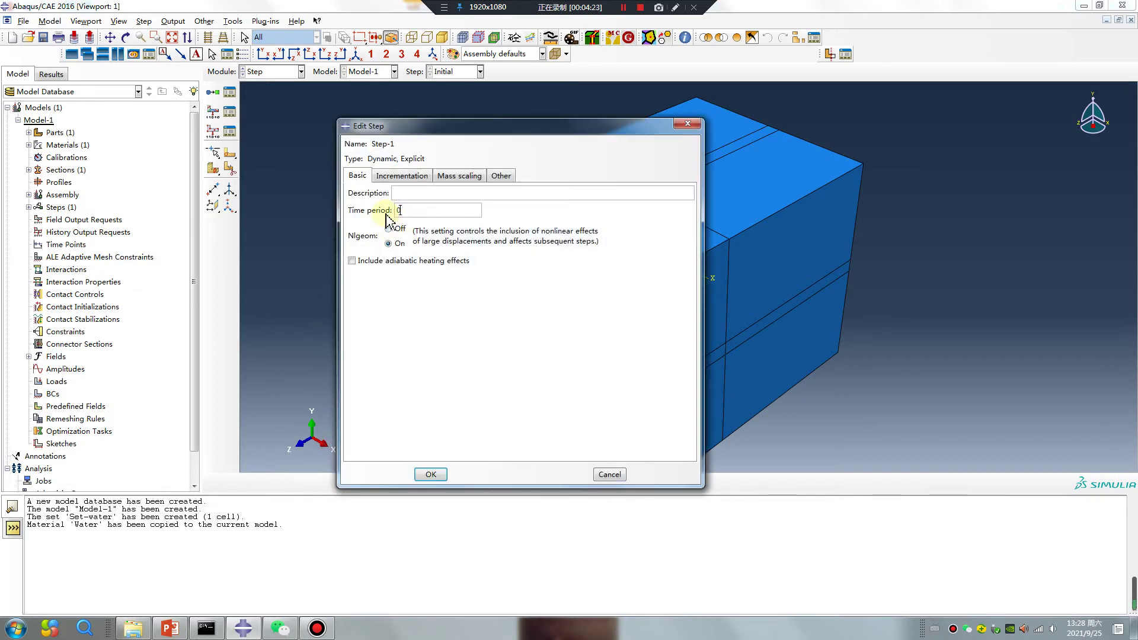
pyautogui.click(431, 475)
pyautogui.click(229, 112)
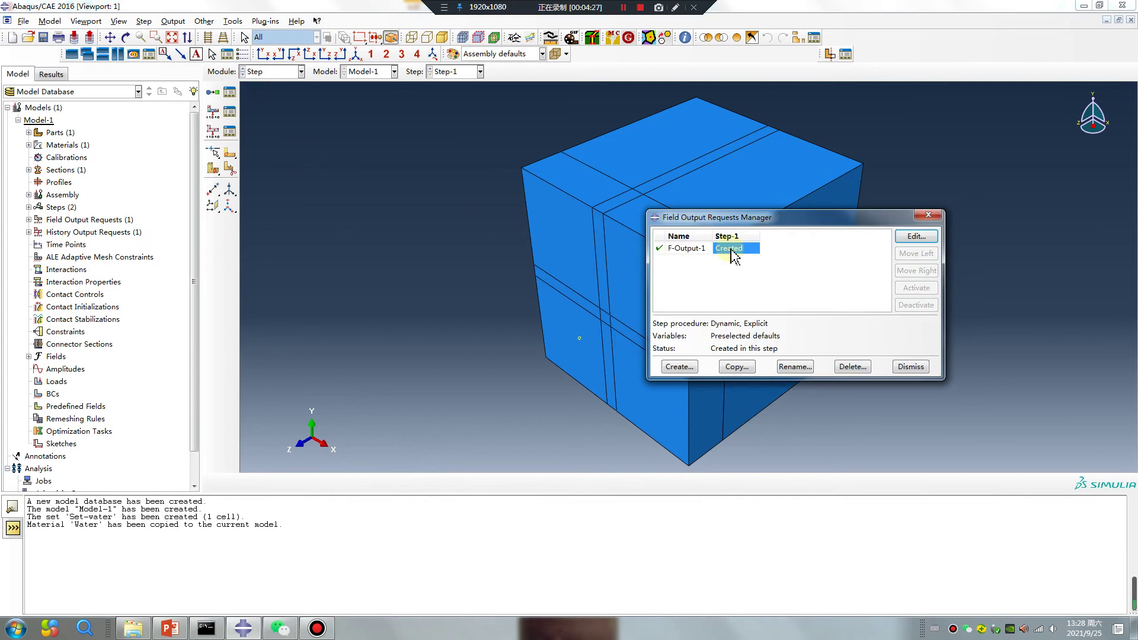
# Edit F-Output-1 to record 100 intervals and add EVF from Volume/Thickness/Coordinates
pyautogui.doubleClick(729, 248)
pyautogui.moveTo(369, 187); pyautogui.dragTo(342, 193)
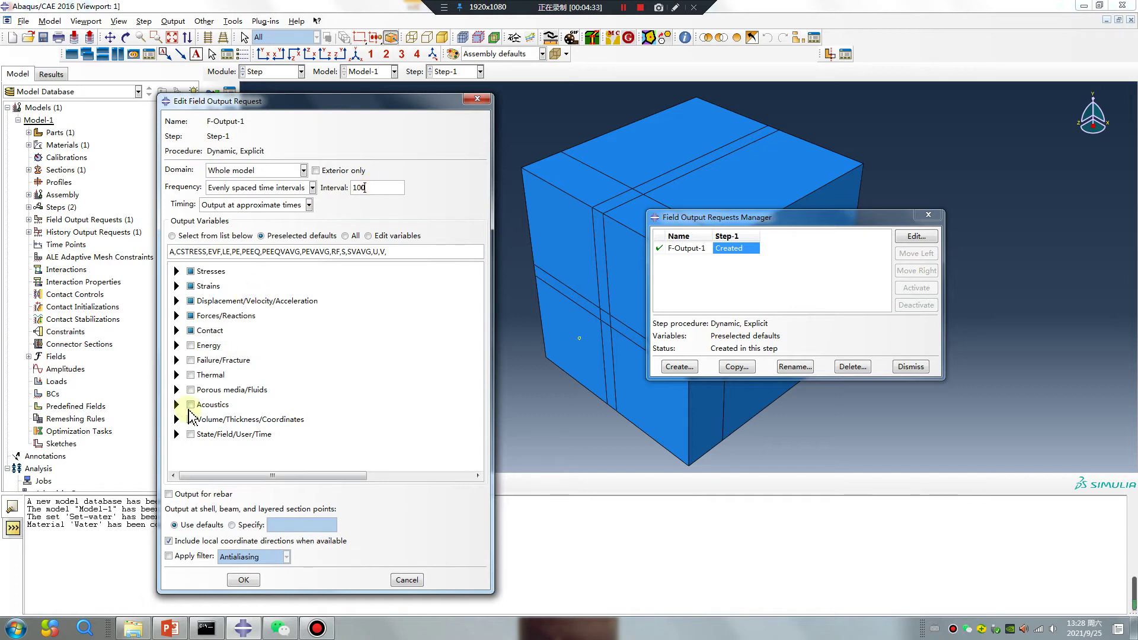
pyautogui.click(176, 419)
pyautogui.scroll(-2, 216, 415)
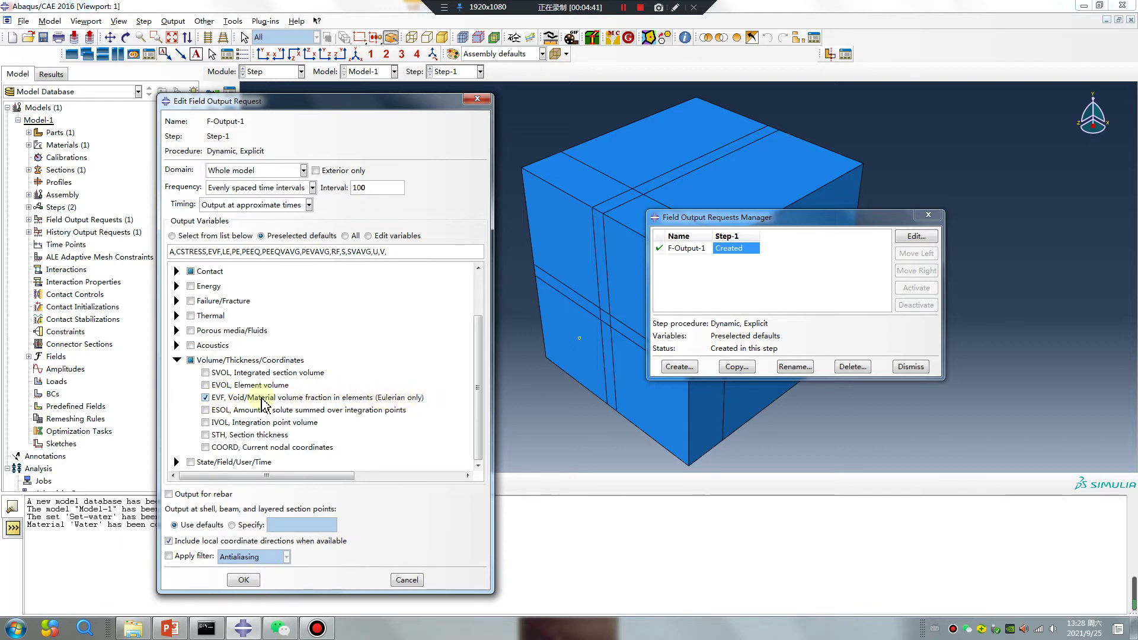
pyautogui.scroll(2, 247, 411)
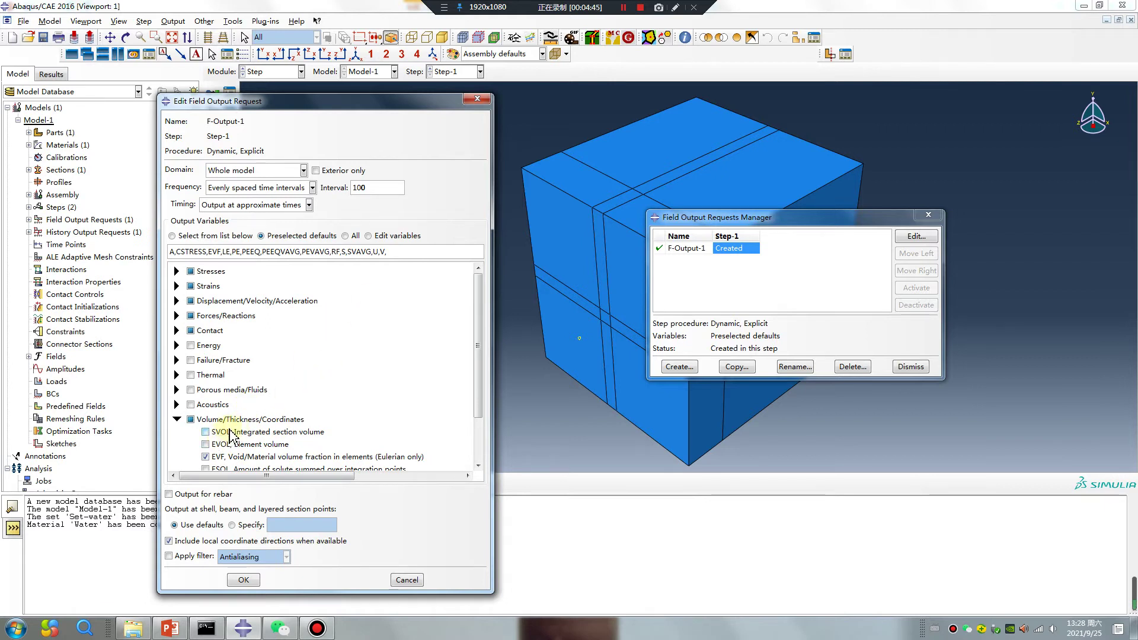
pyautogui.click(244, 579)
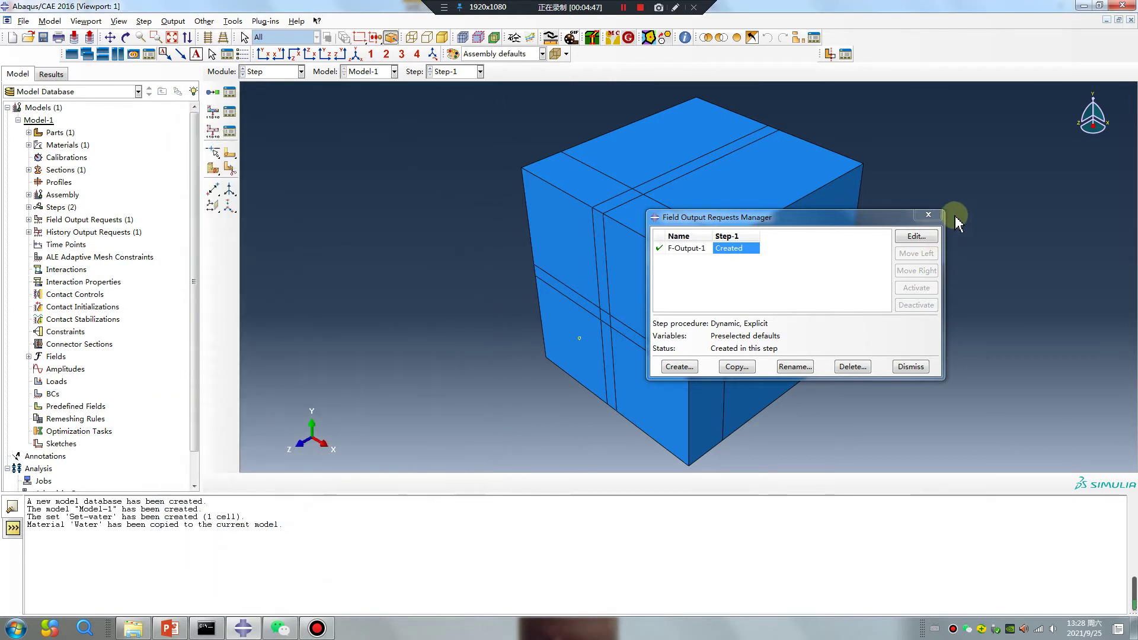
pyautogui.click(928, 214)
pyautogui.click(275, 74)
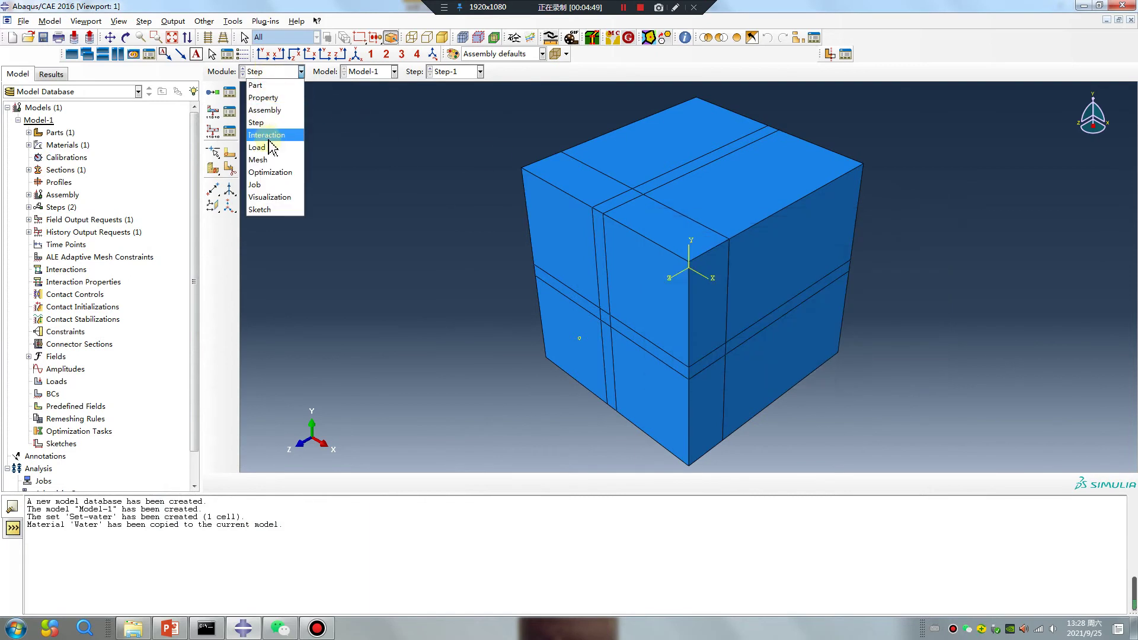
# Mesh Part-1 at the part level into 4080 elements
pyautogui.click(269, 160)
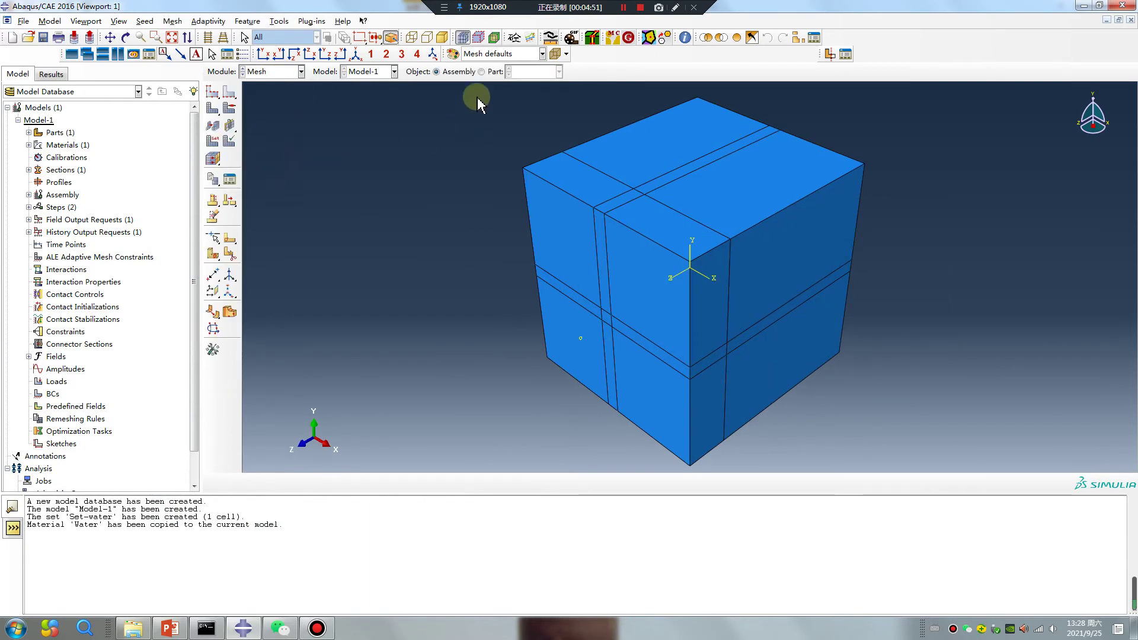
pyautogui.click(495, 71)
pyautogui.click(213, 108)
pyautogui.middleClick(338, 230)
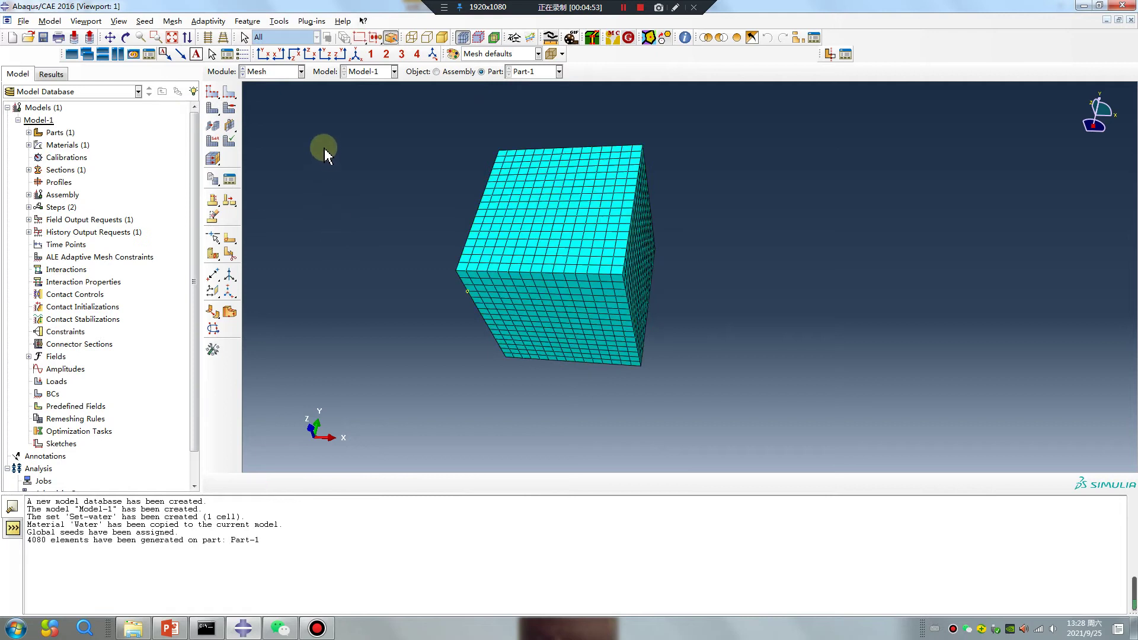
# Switch to the Load module to define loads and fields
pyautogui.click(274, 72)
pyautogui.click(274, 135)
pyautogui.click(283, 74)
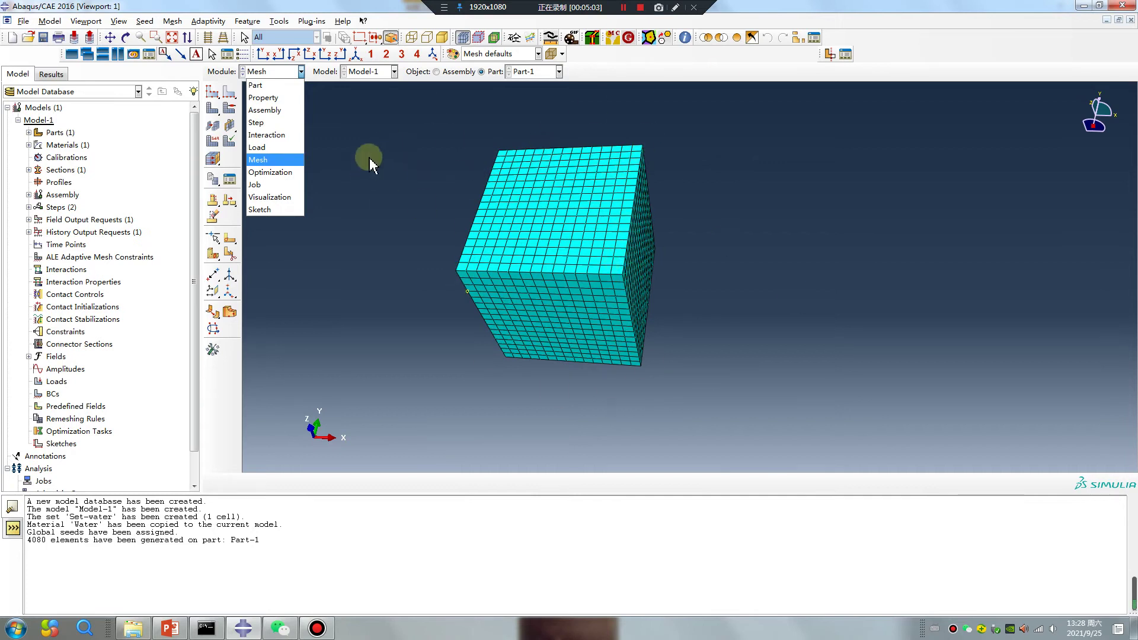
pyautogui.click(261, 147)
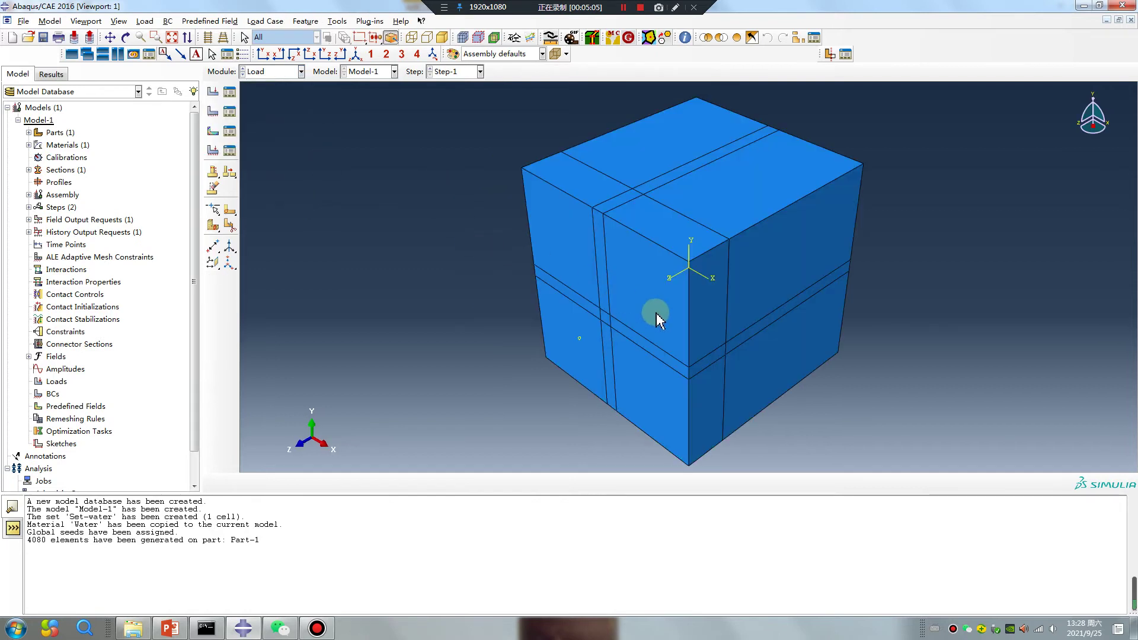
# Start a material-assignment predefined field in the Initial step on the cube instance
pyautogui.keyDown('ctrl'); pyautogui.keyDown('alt'); pyautogui.moveTo(656, 313); pyautogui.dragTo(771, 308); pyautogui.keyUp('alt'); pyautogui.keyUp('ctrl')
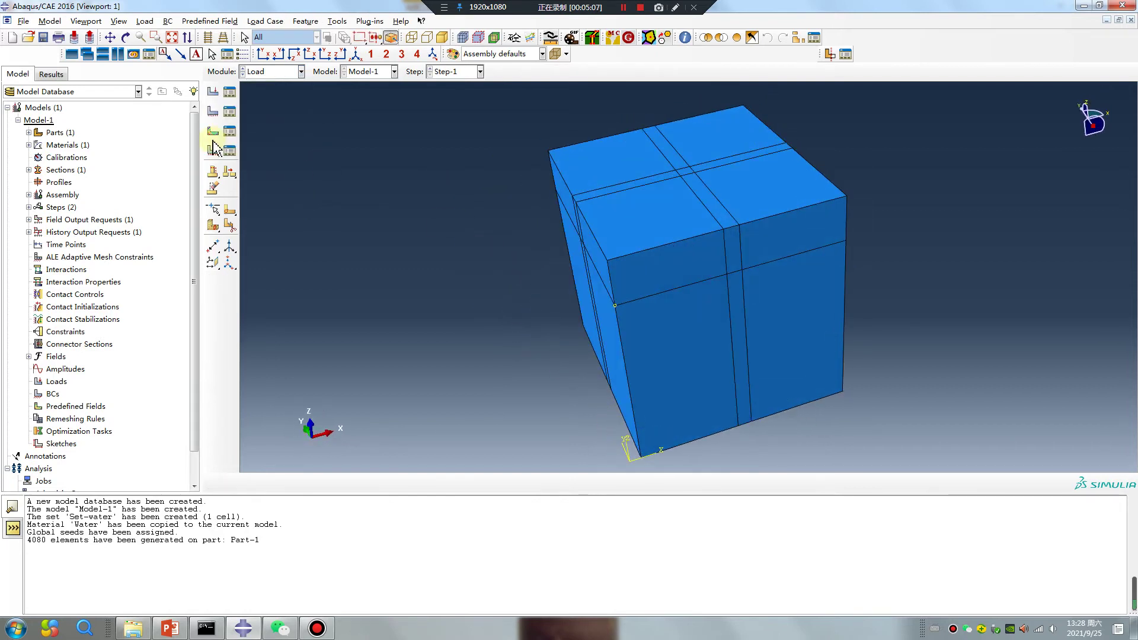
pyautogui.click(213, 132)
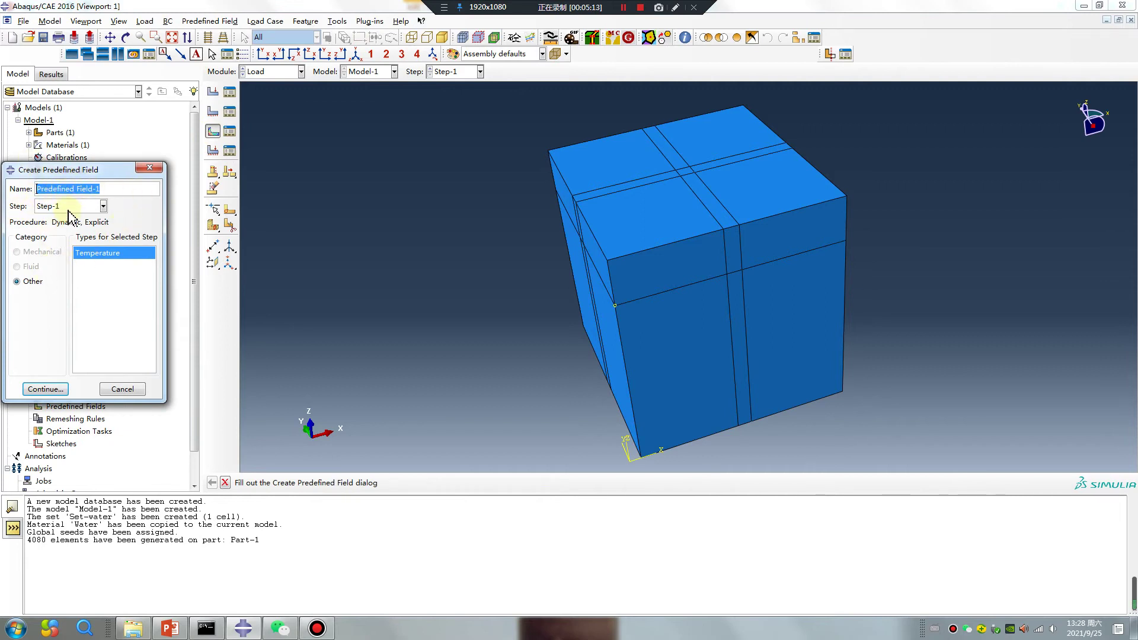
pyautogui.click(70, 207)
pyautogui.click(70, 219)
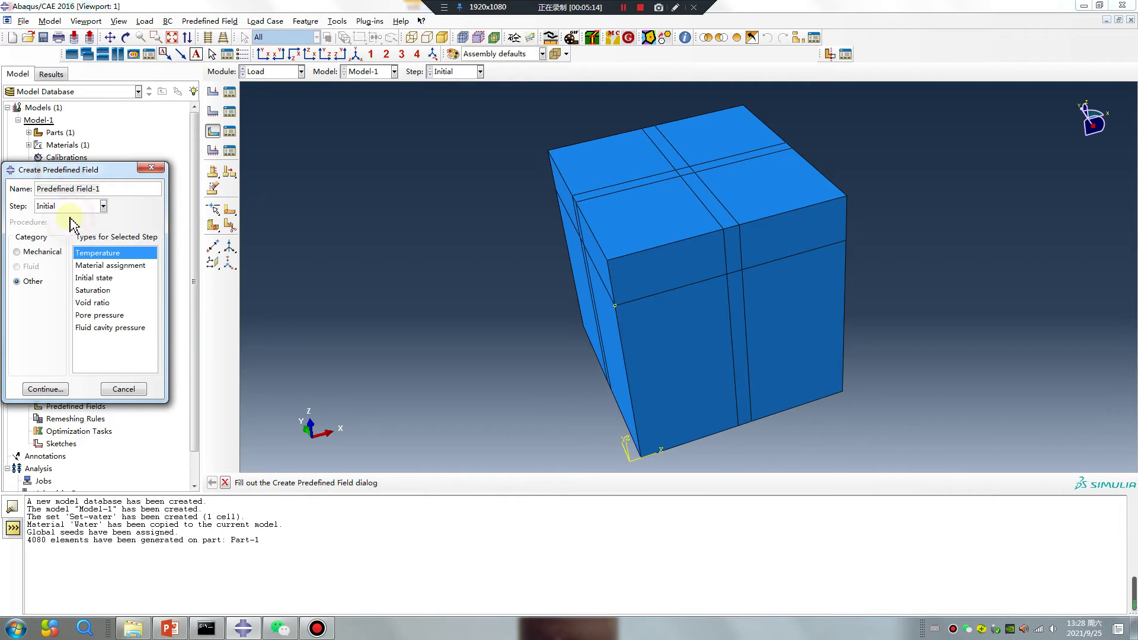
pyautogui.click(105, 266)
pyautogui.click(46, 389)
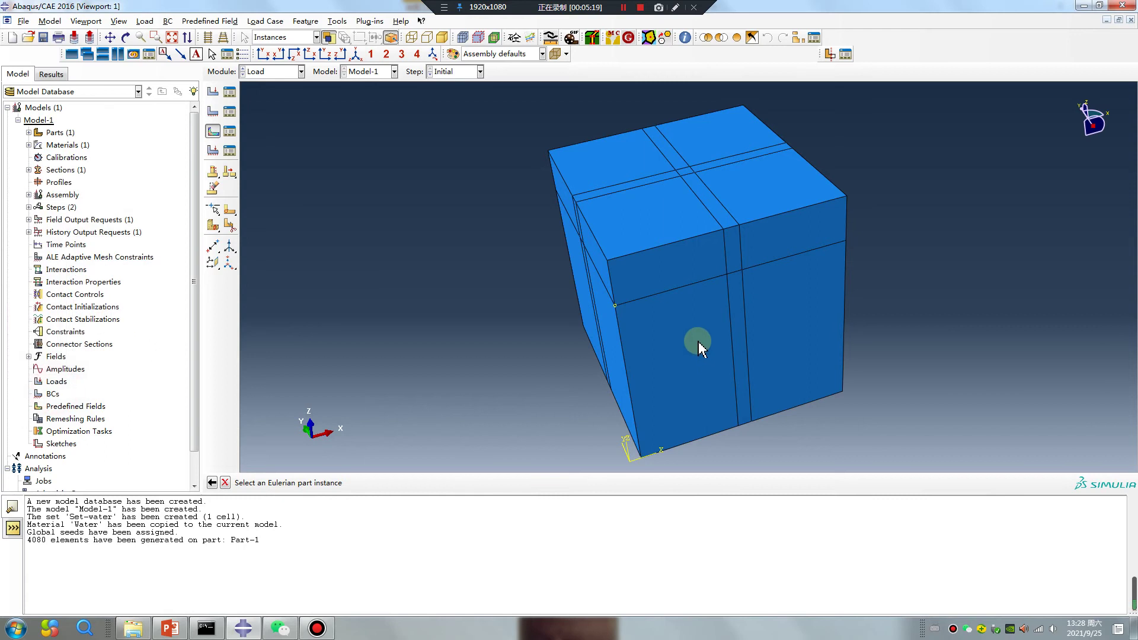
pyautogui.click(699, 347)
# Fill the Set-water region with water-1 at volume fraction 1 and confirm the field
pyautogui.click(63, 219)
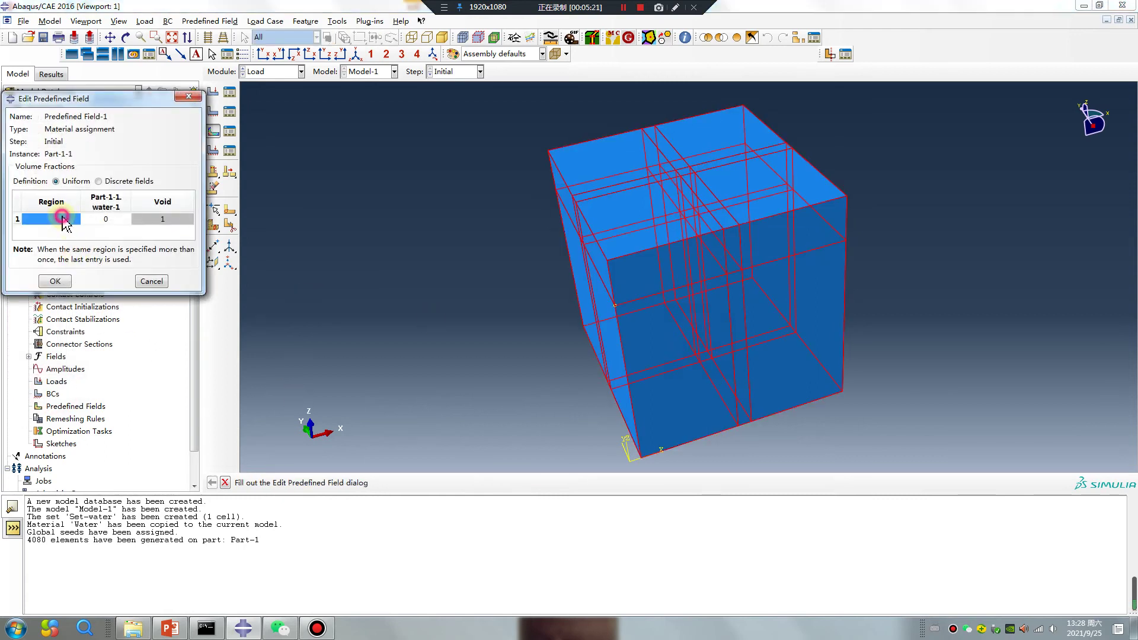
pyautogui.click(63, 219)
pyautogui.click(1045, 483)
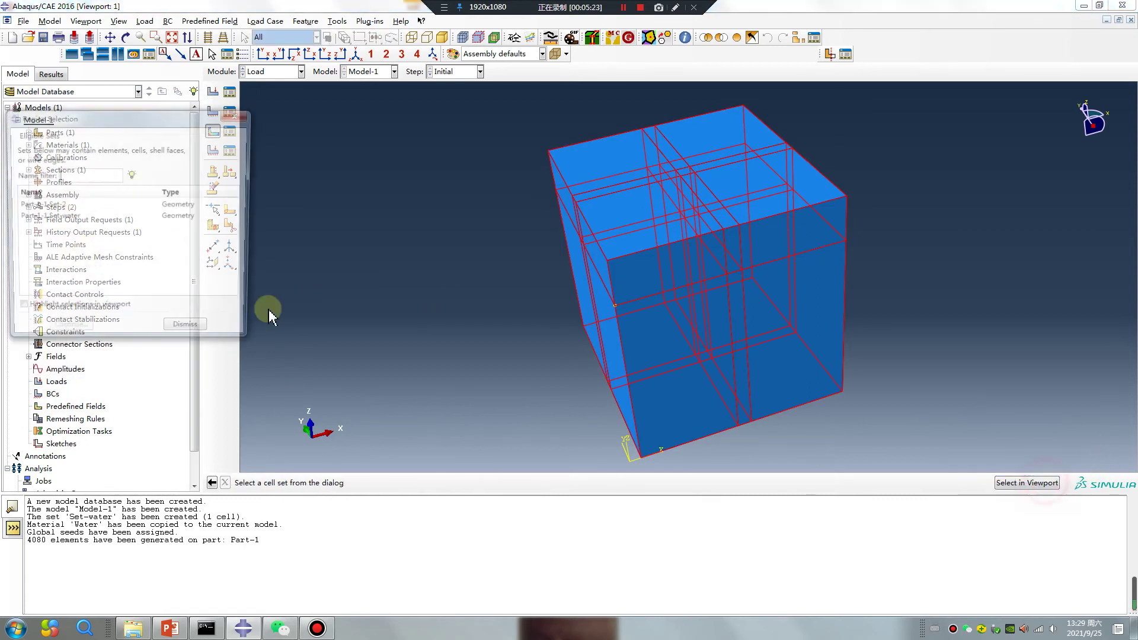
pyautogui.click(45, 217)
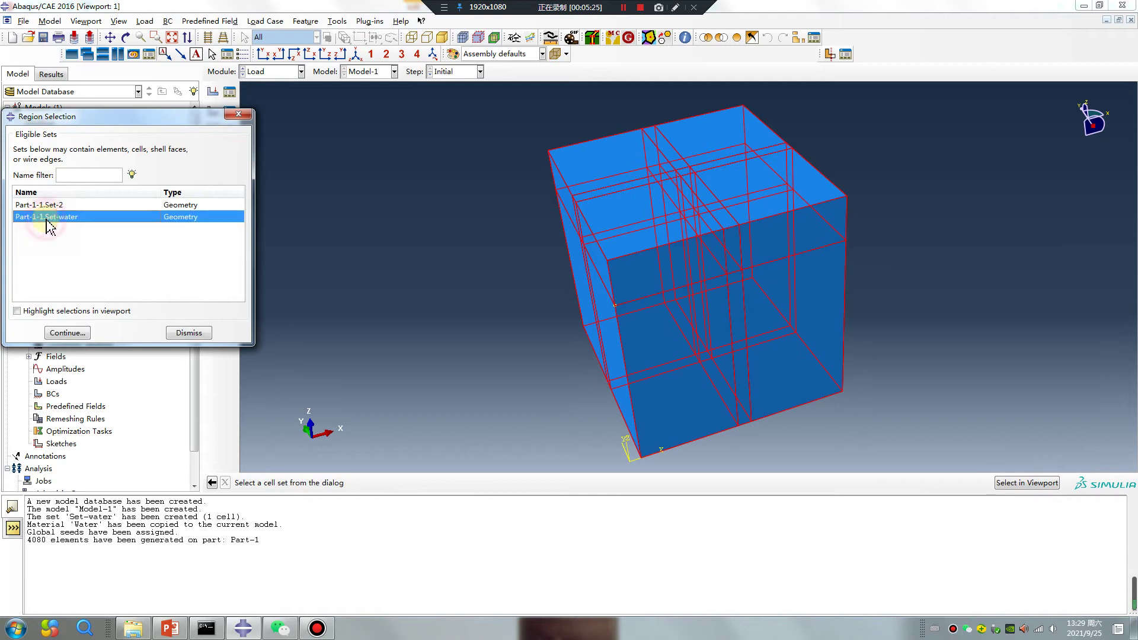
pyautogui.click(68, 333)
pyautogui.click(108, 219)
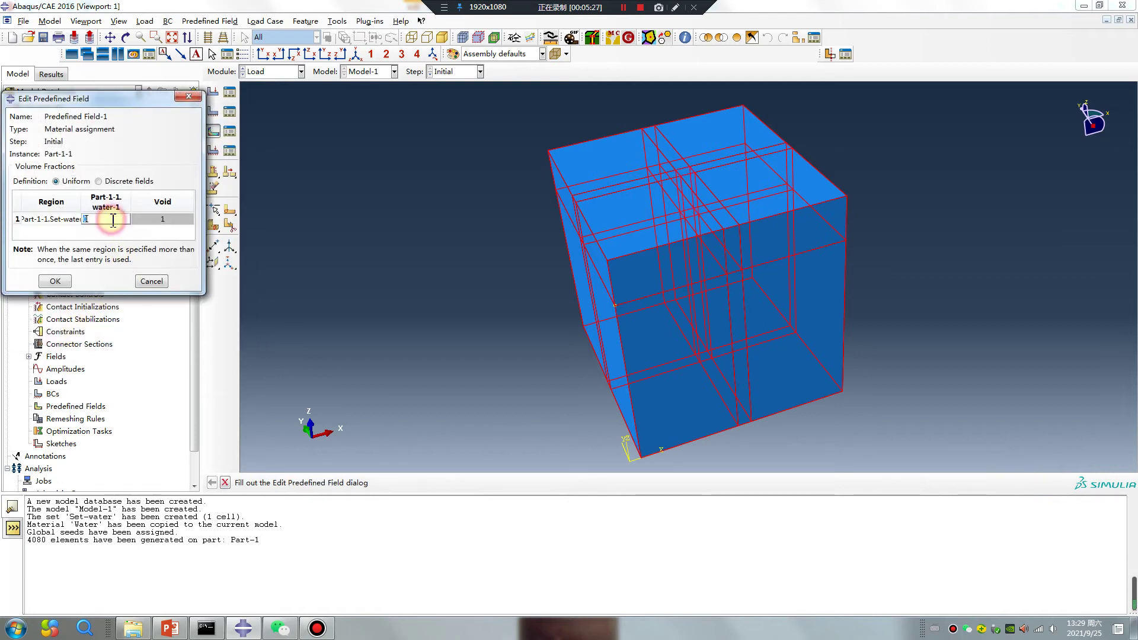
pyautogui.write('1')
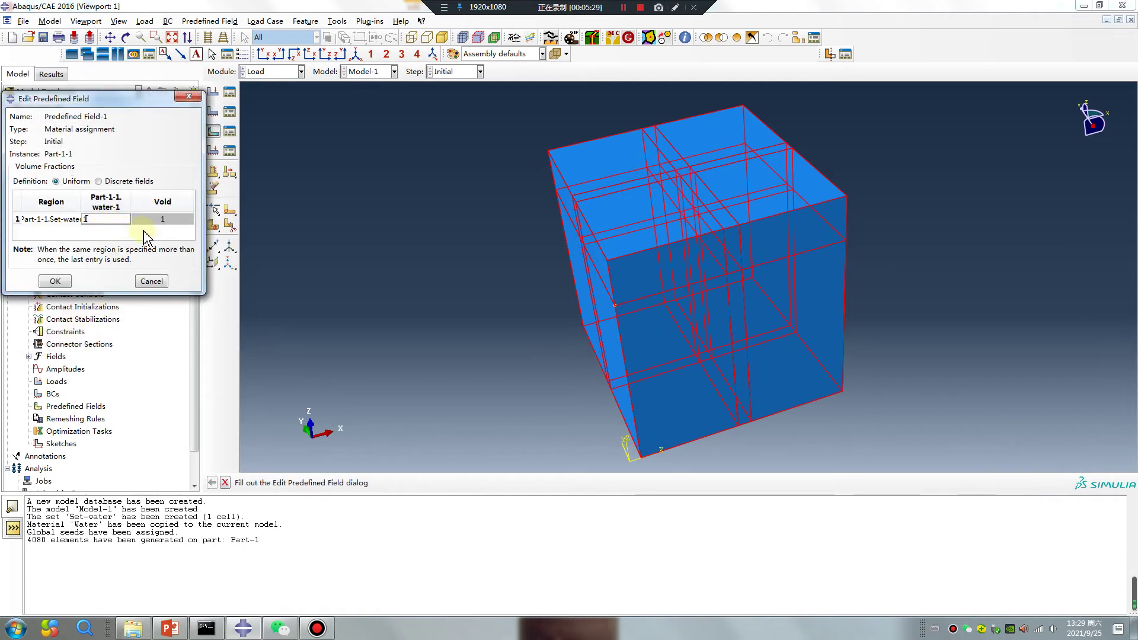
pyautogui.click(171, 220)
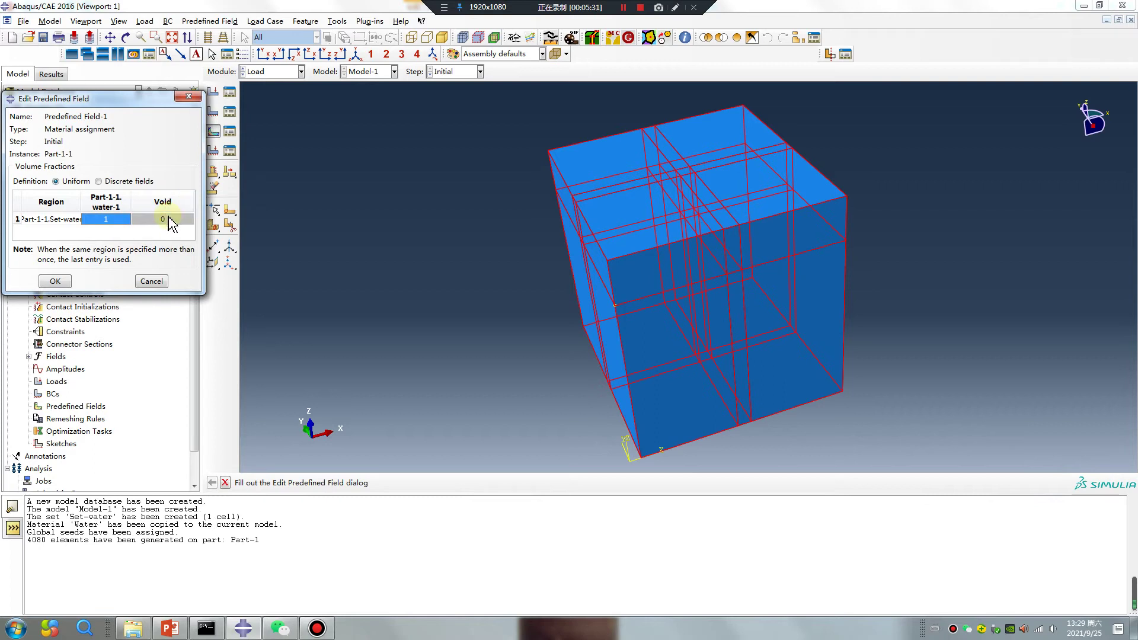
pyautogui.click(55, 281)
pyautogui.keyDown('ctrl'); pyautogui.keyDown('alt'); pyautogui.moveTo(755, 253); pyautogui.dragTo(418, 211); pyautogui.keyUp('alt'); pyautogui.keyUp('ctrl')
pyautogui.click(212, 111)
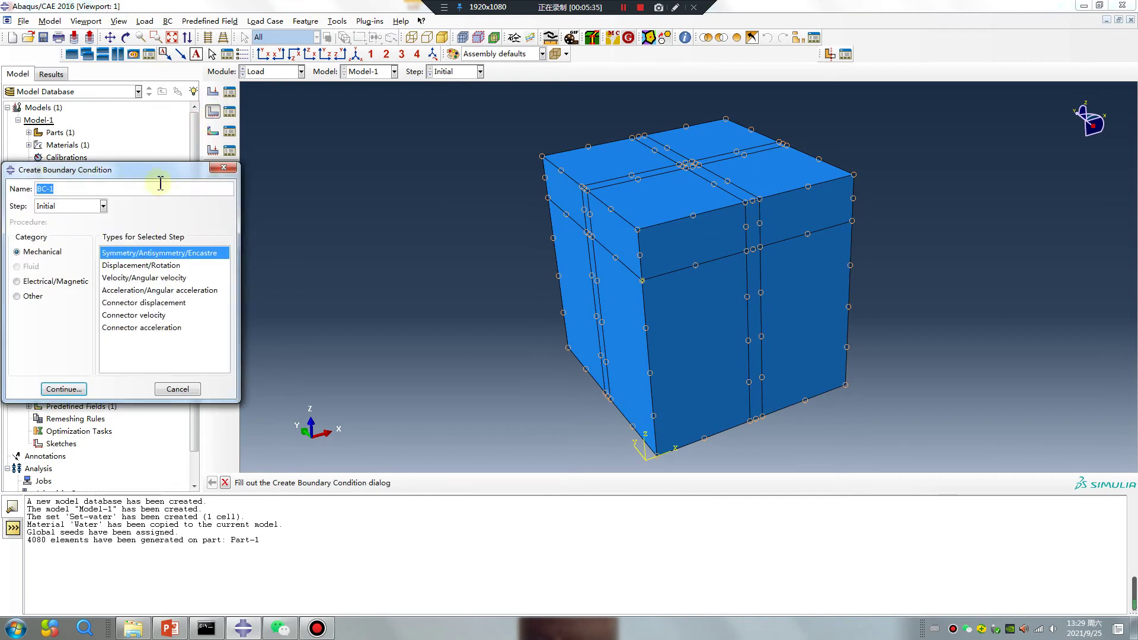
# Start a Velocity/Angular velocity boundary condition in Step-1
pyautogui.click(128, 278)
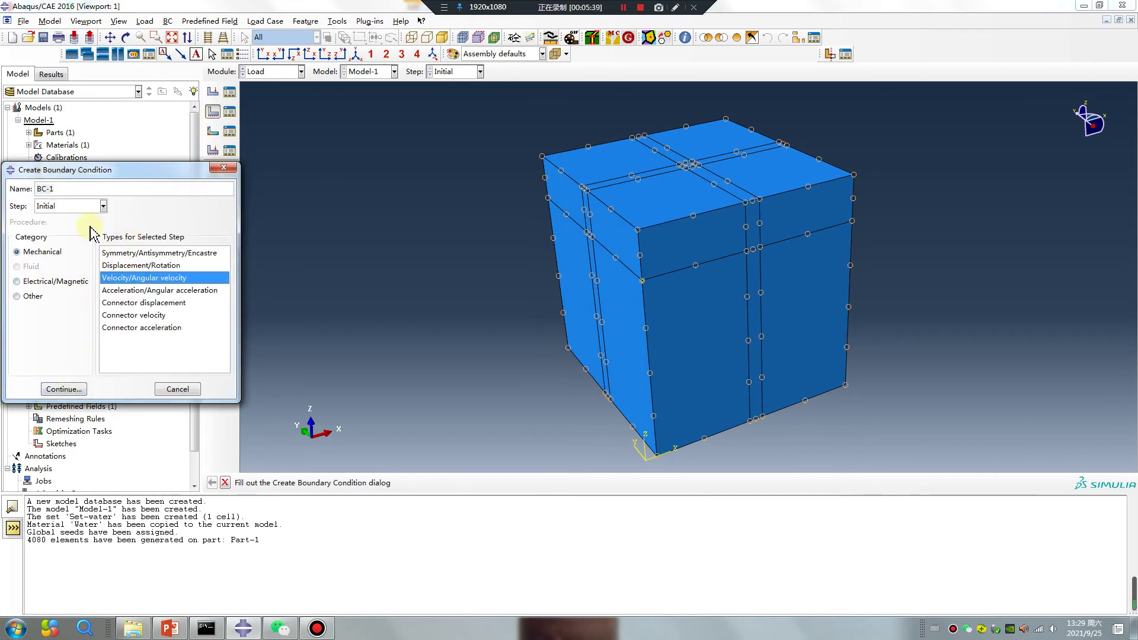
pyautogui.click(80, 207)
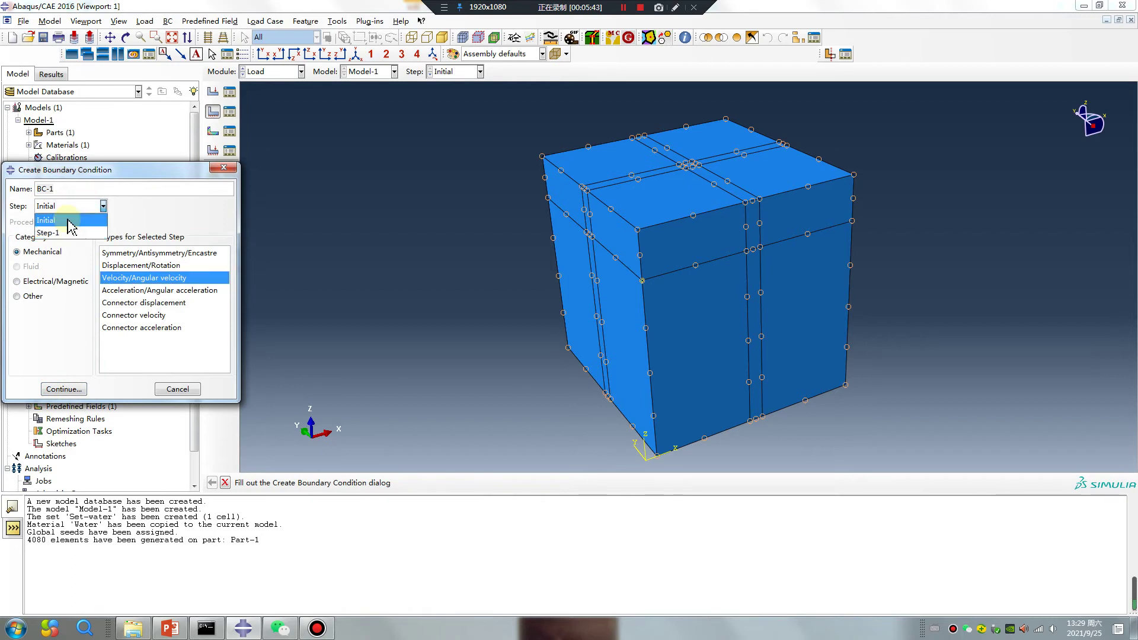
pyautogui.click(50, 232)
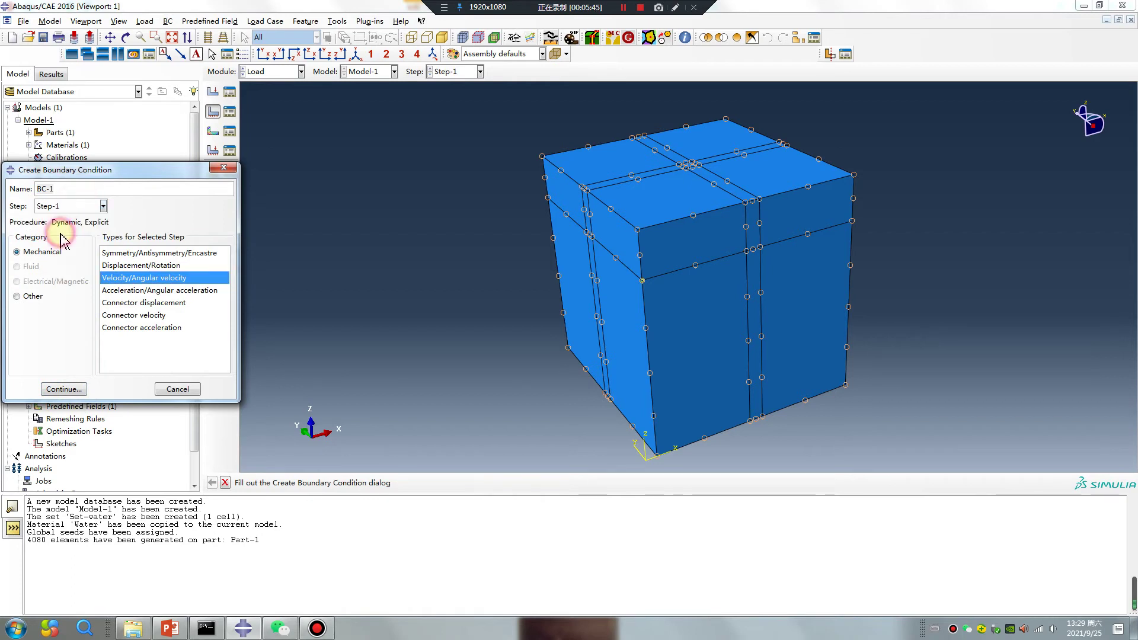
pyautogui.click(63, 389)
pyautogui.click(231, 120)
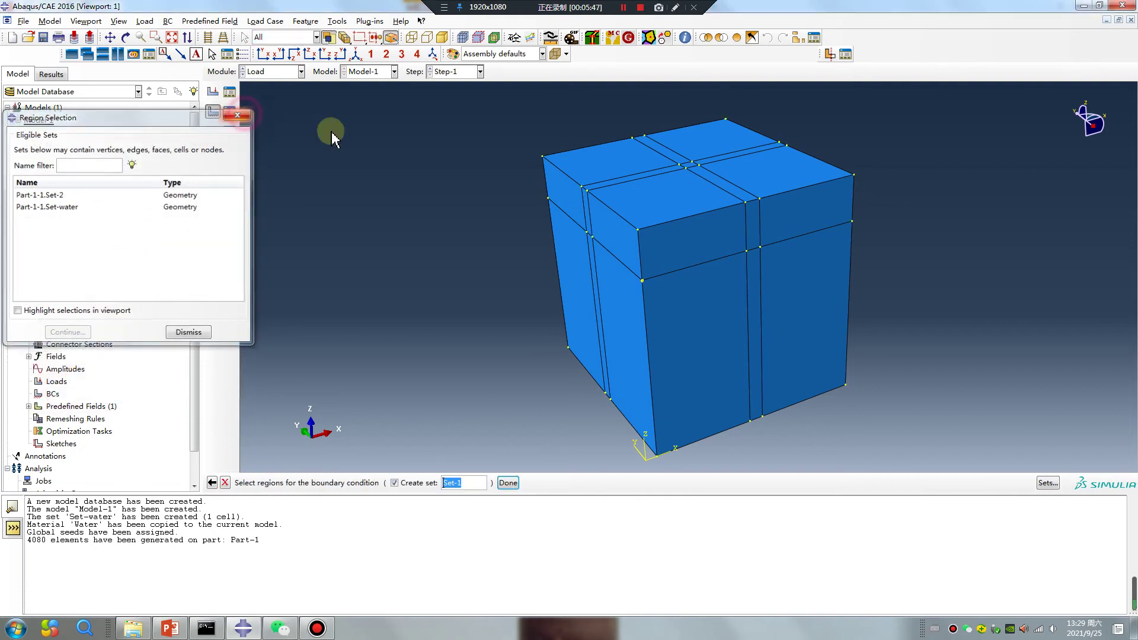
pyautogui.click(686, 164)
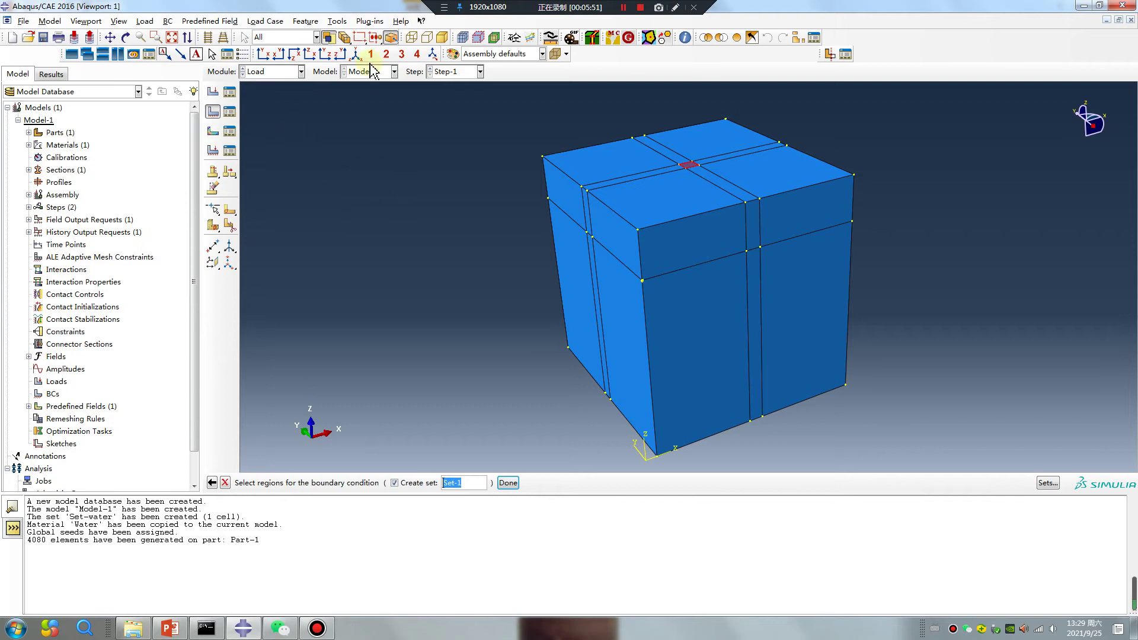
# Isolate Set-water in a display group and select the water column as the region
pyautogui.click(796, 39)
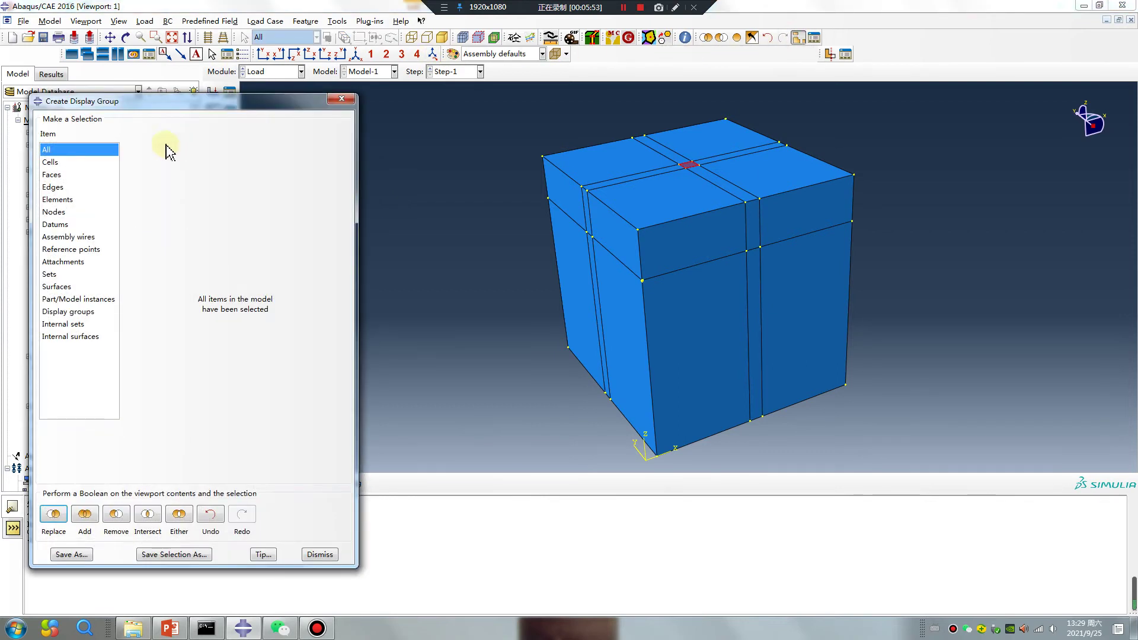
pyautogui.click(74, 299)
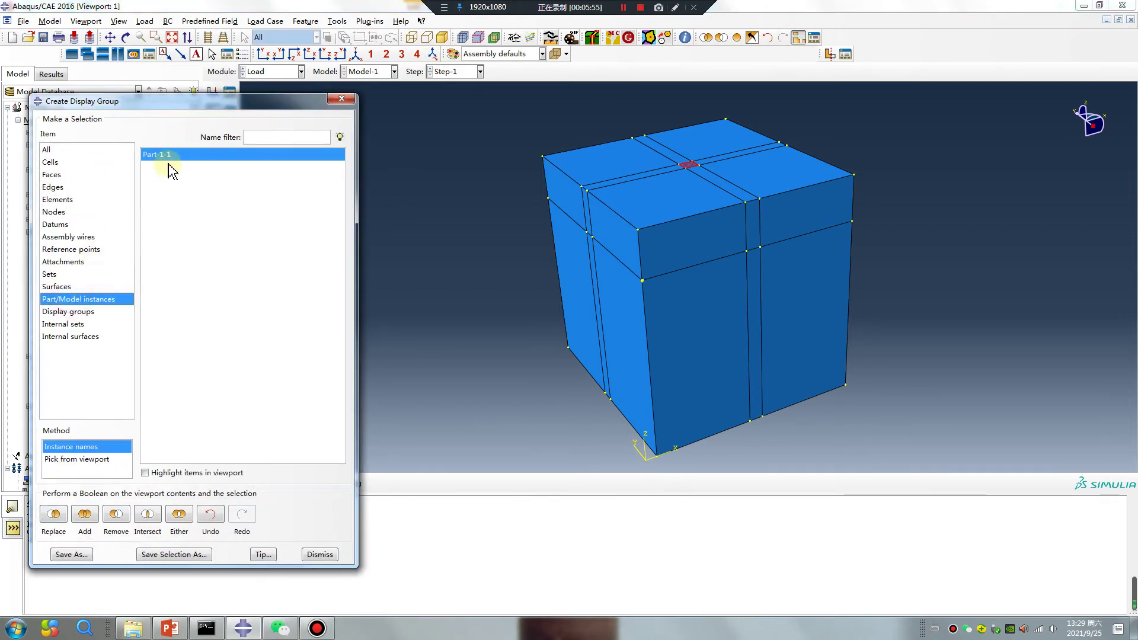
pyautogui.click(56, 274)
pyautogui.click(172, 166)
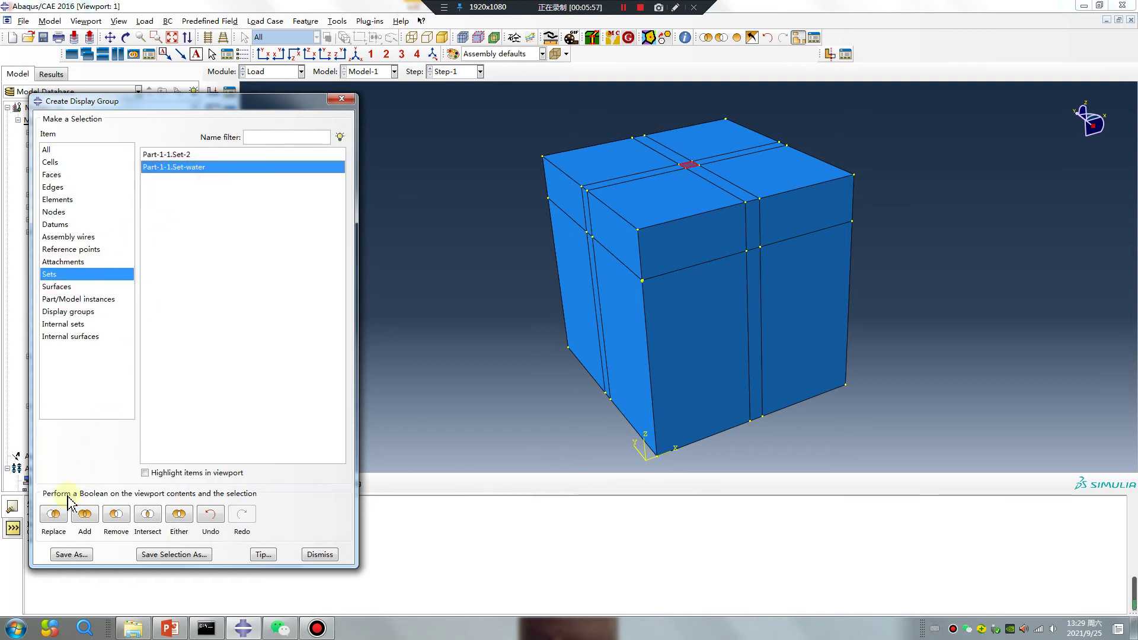
pyautogui.click(53, 514)
pyautogui.click(342, 99)
pyautogui.click(690, 187)
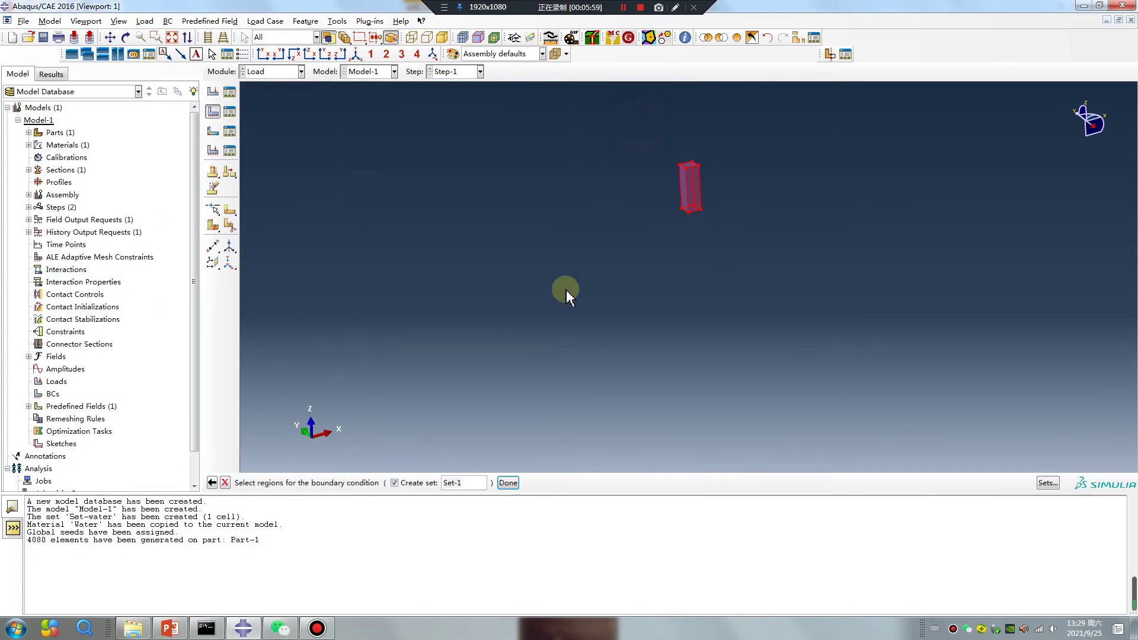
pyautogui.middleClick(573, 286)
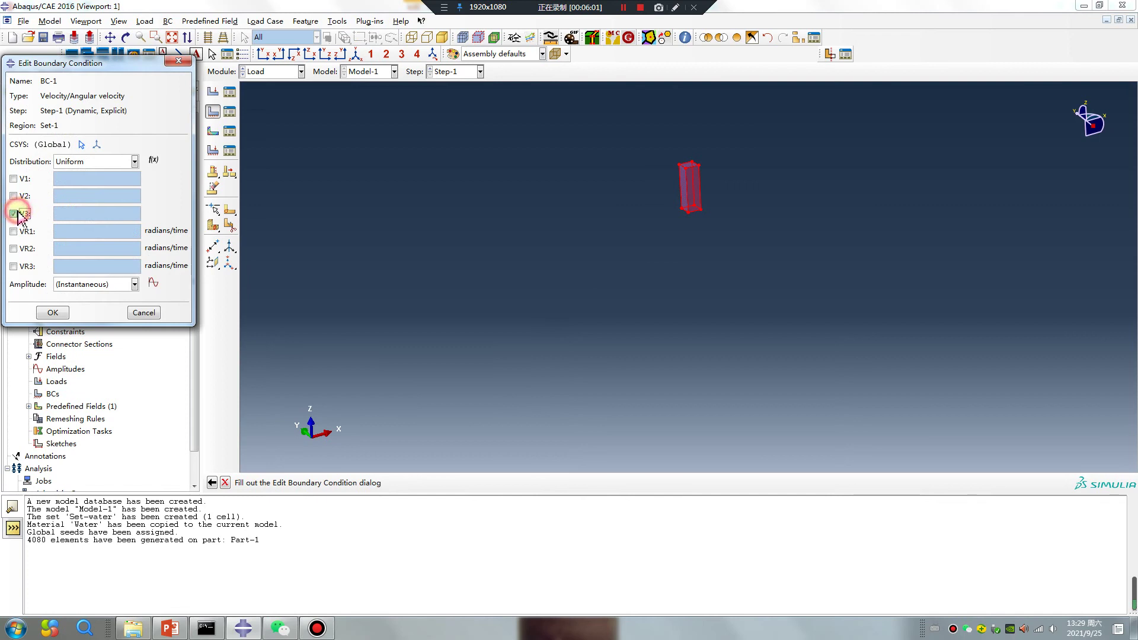
# Set V3 to -300 with V1, V2, VR1, VR2 and VR3 fixed at 0, creating BC-1
pyautogui.click(13, 213)
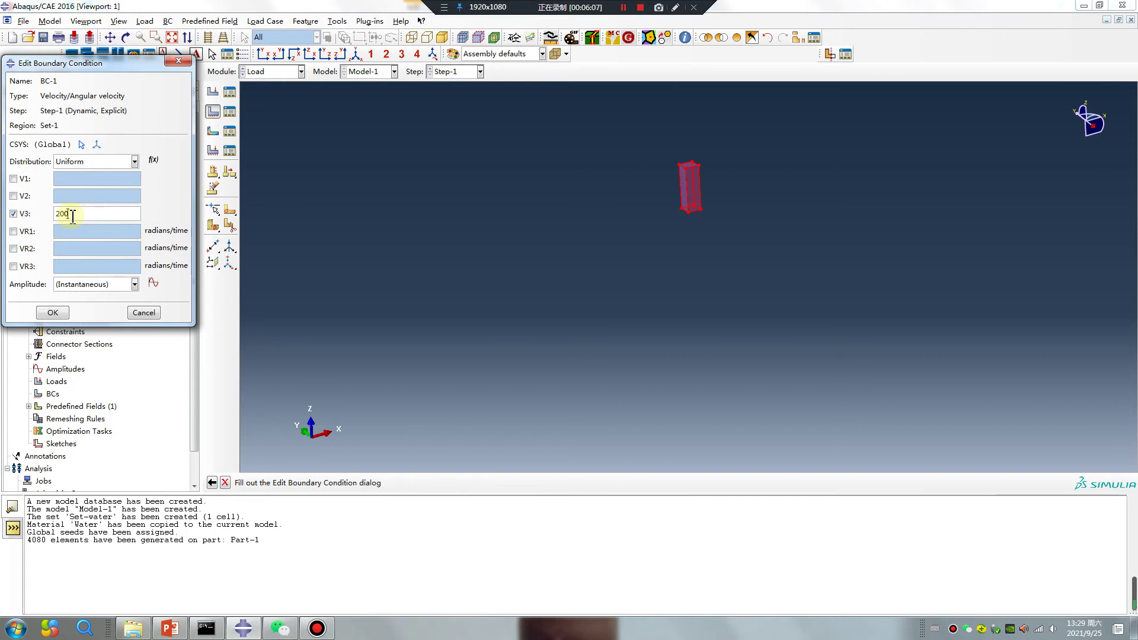
pyautogui.moveTo(70, 216); pyautogui.dragTo(58, 218)
pyautogui.click(13, 178)
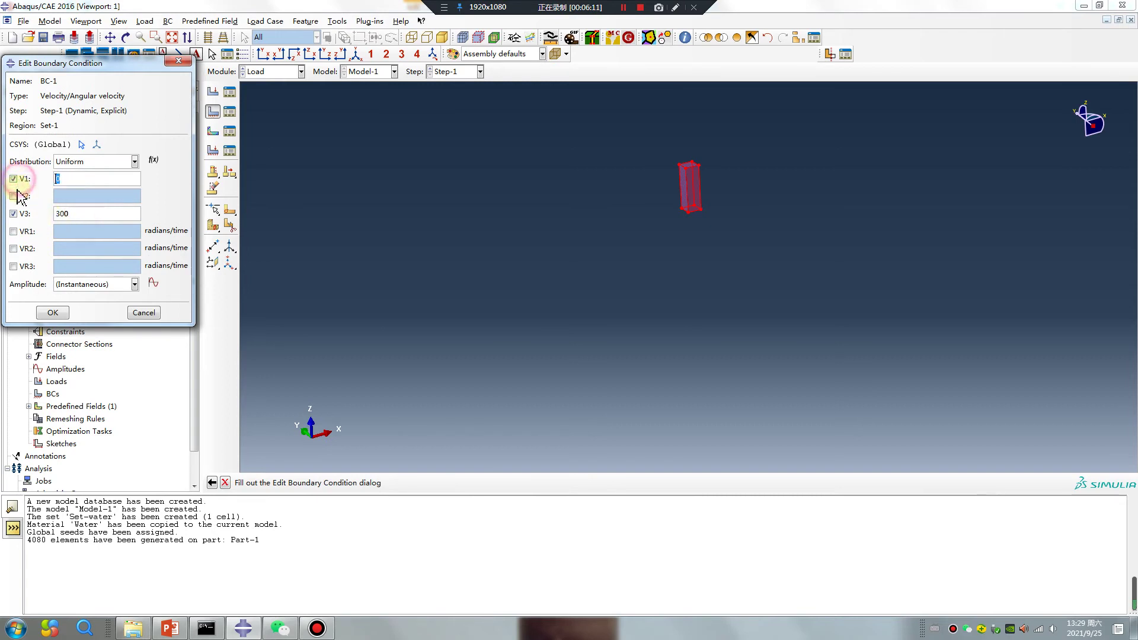
pyautogui.click(13, 196)
pyautogui.click(13, 231)
pyautogui.click(13, 248)
pyautogui.click(13, 266)
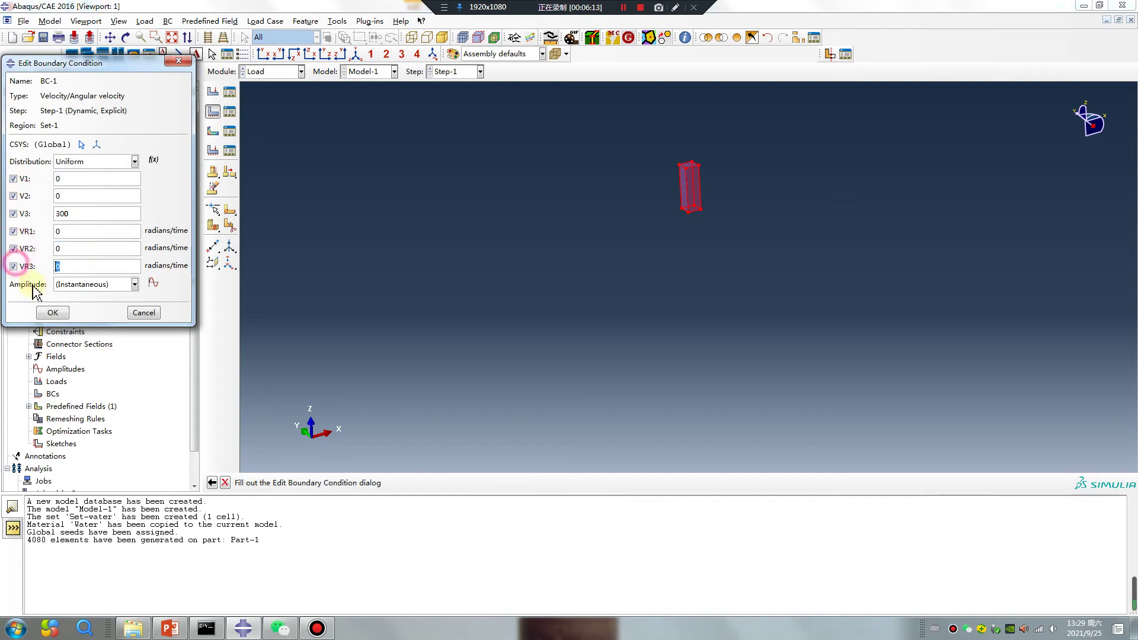
pyautogui.click(52, 312)
# Reopen BC-1 from the Boundary Condition Manager and confirm the V3 = -300 velocity
pyautogui.click(240, 128)
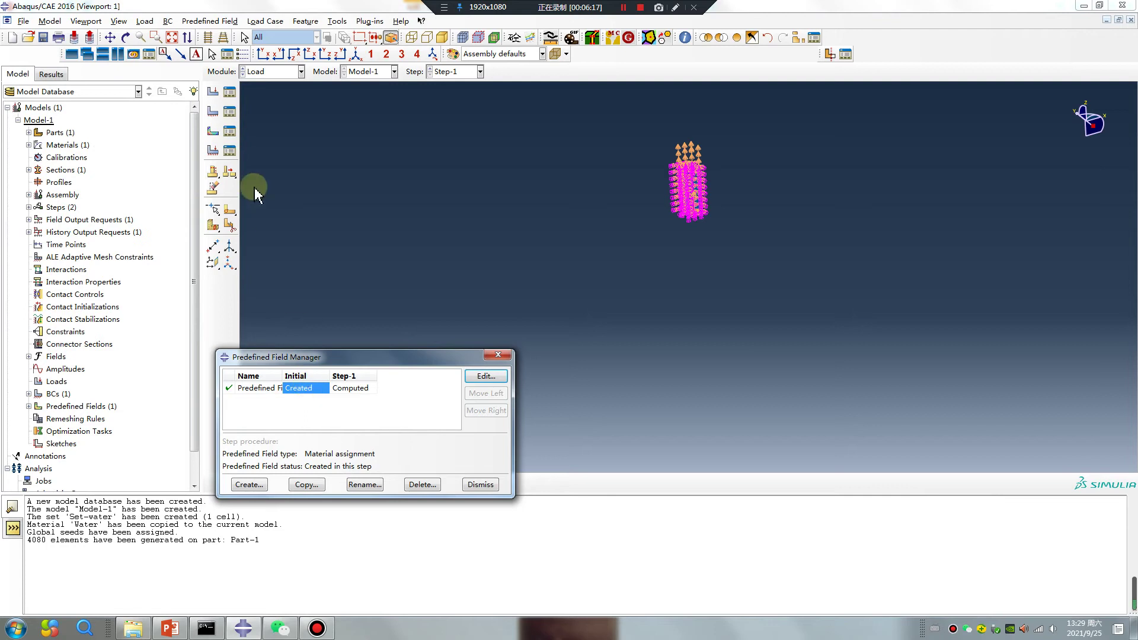
pyautogui.click(229, 111)
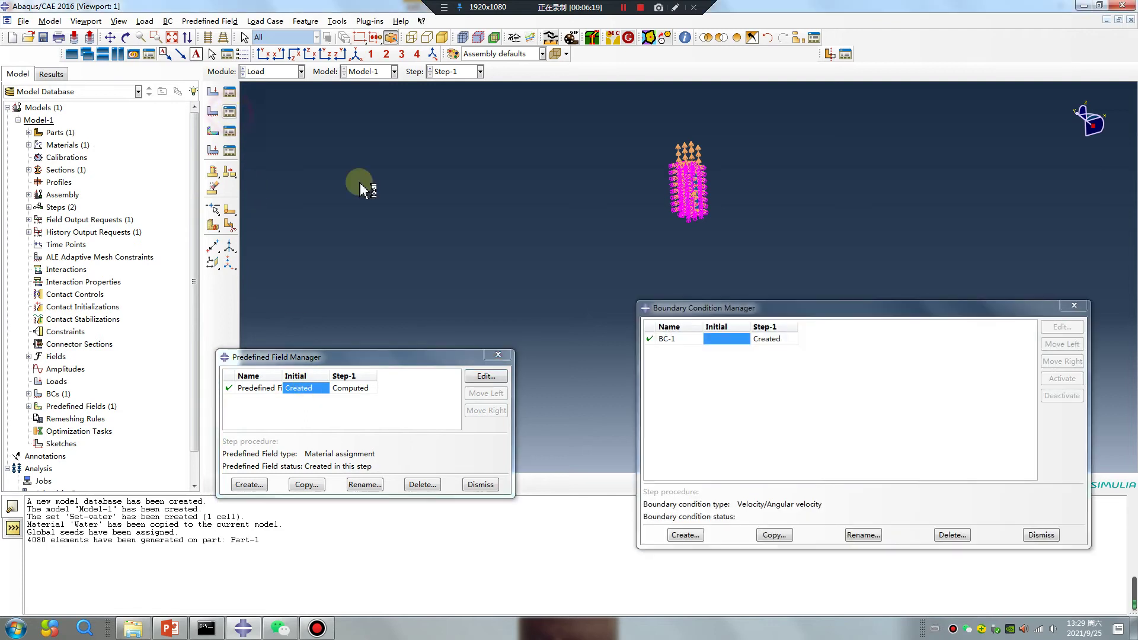
pyautogui.doubleClick(767, 339)
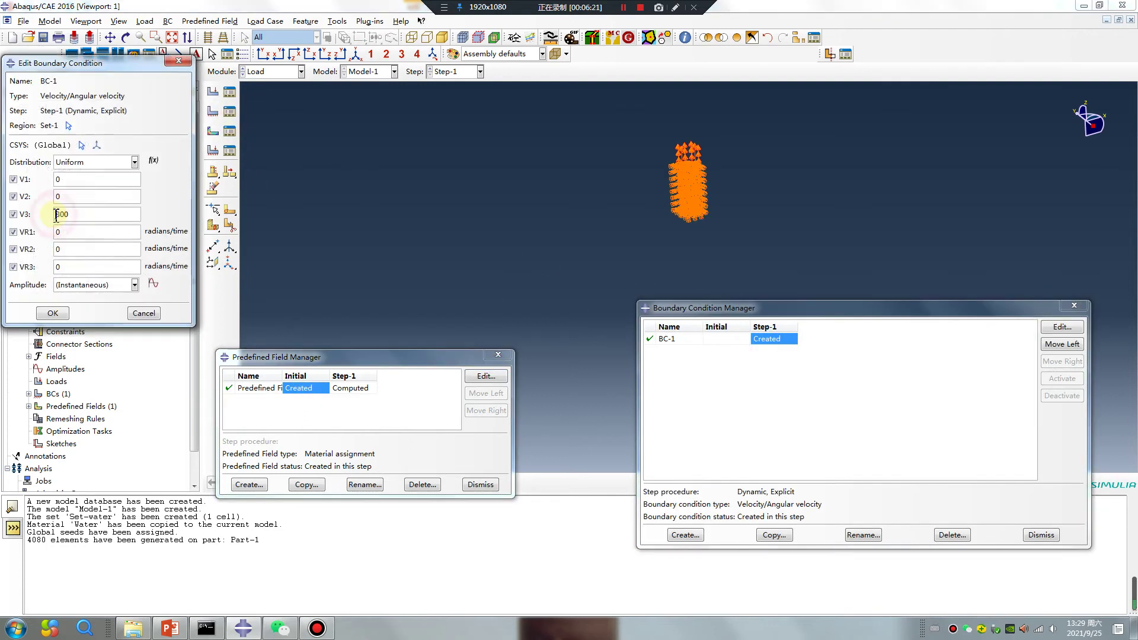
pyautogui.click(53, 313)
pyautogui.click(1074, 306)
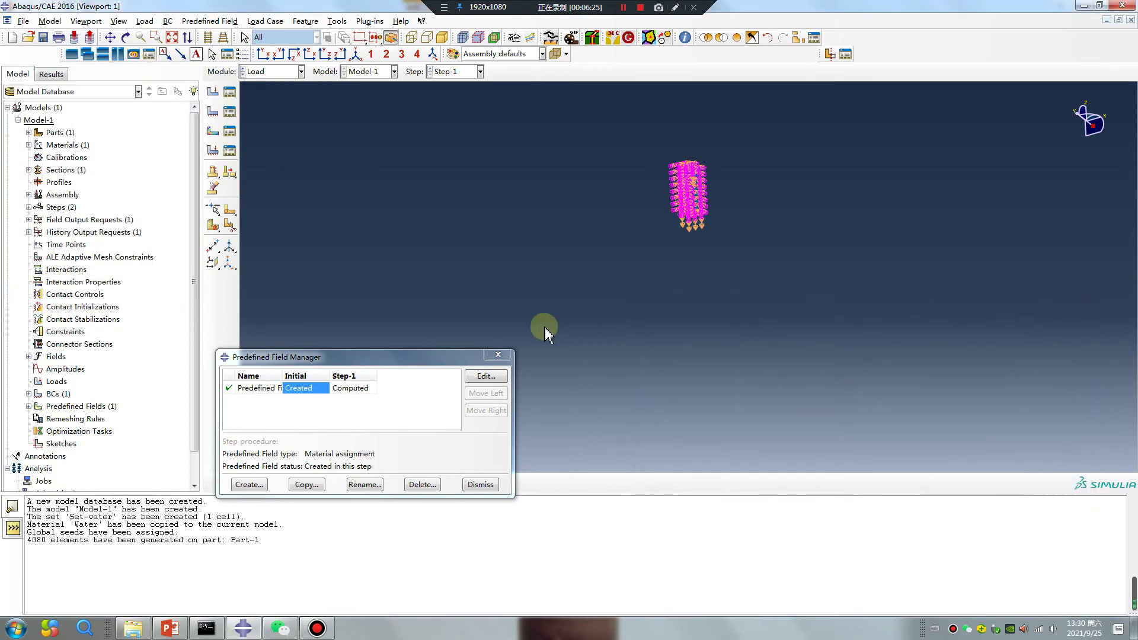
pyautogui.click(498, 354)
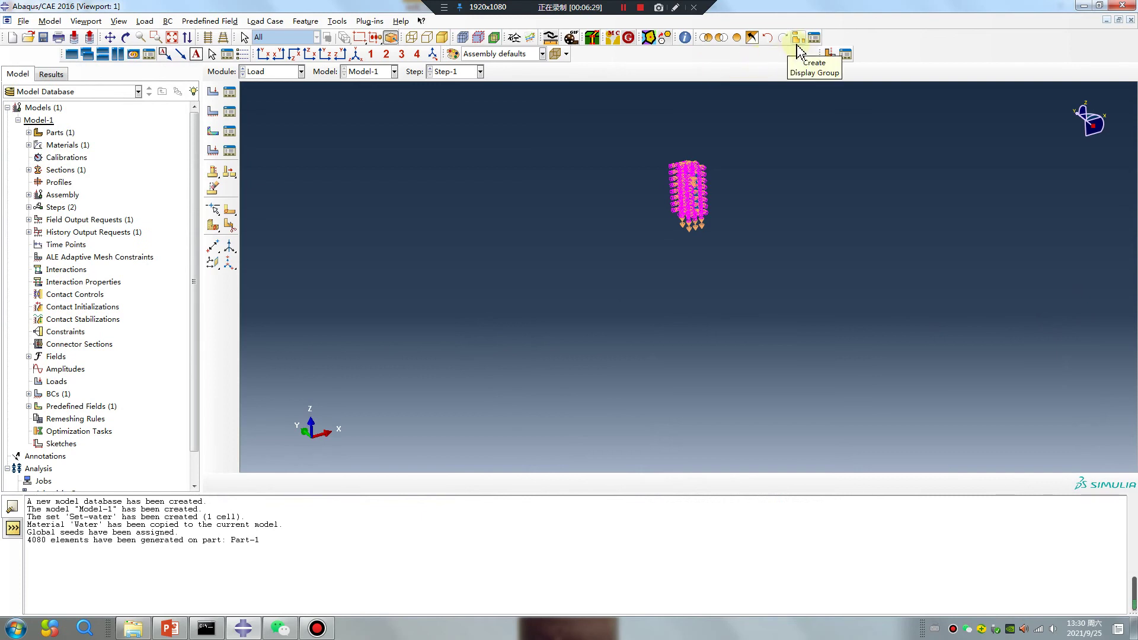
# Create Eulerian boundary BC-2 on the top face at the jet as a free inflow
pyautogui.click(736, 37)
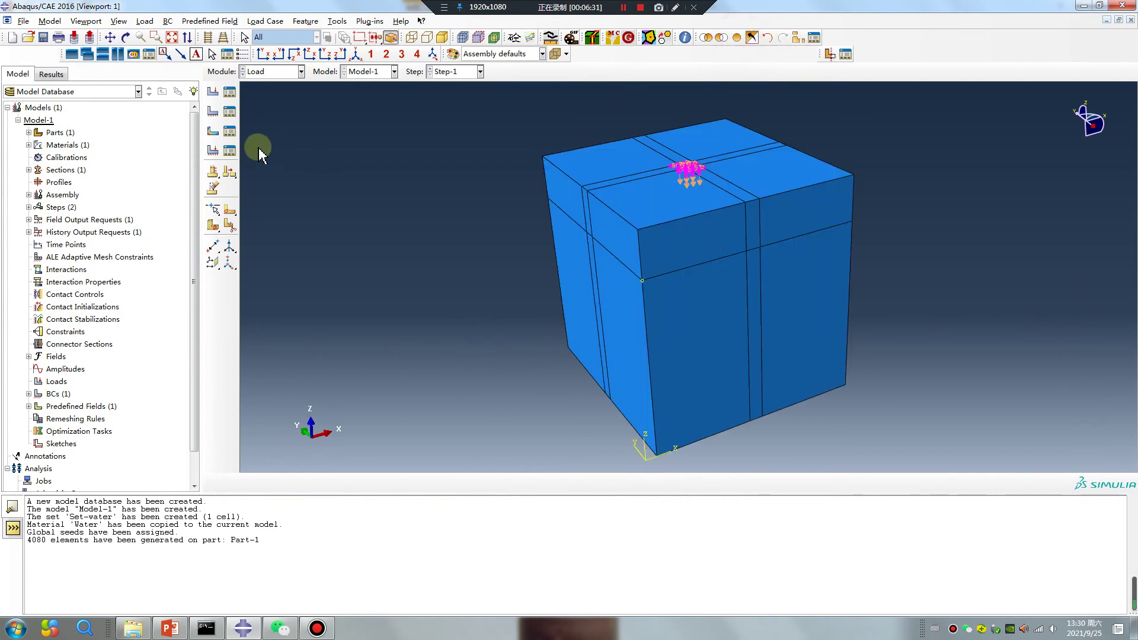
pyautogui.click(213, 111)
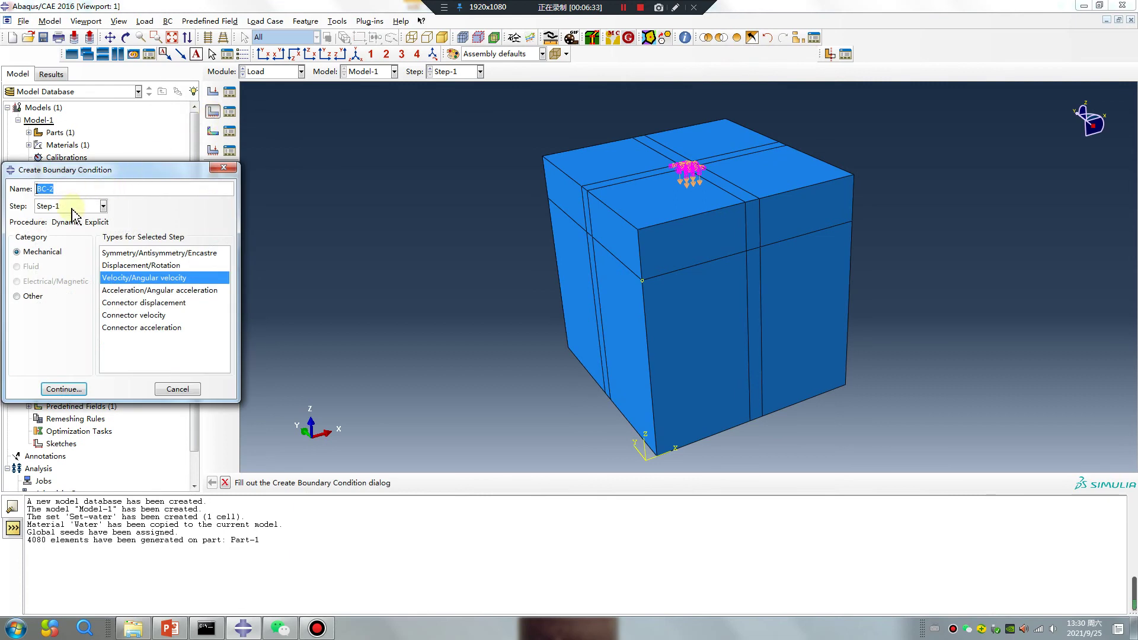
pyautogui.click(28, 296)
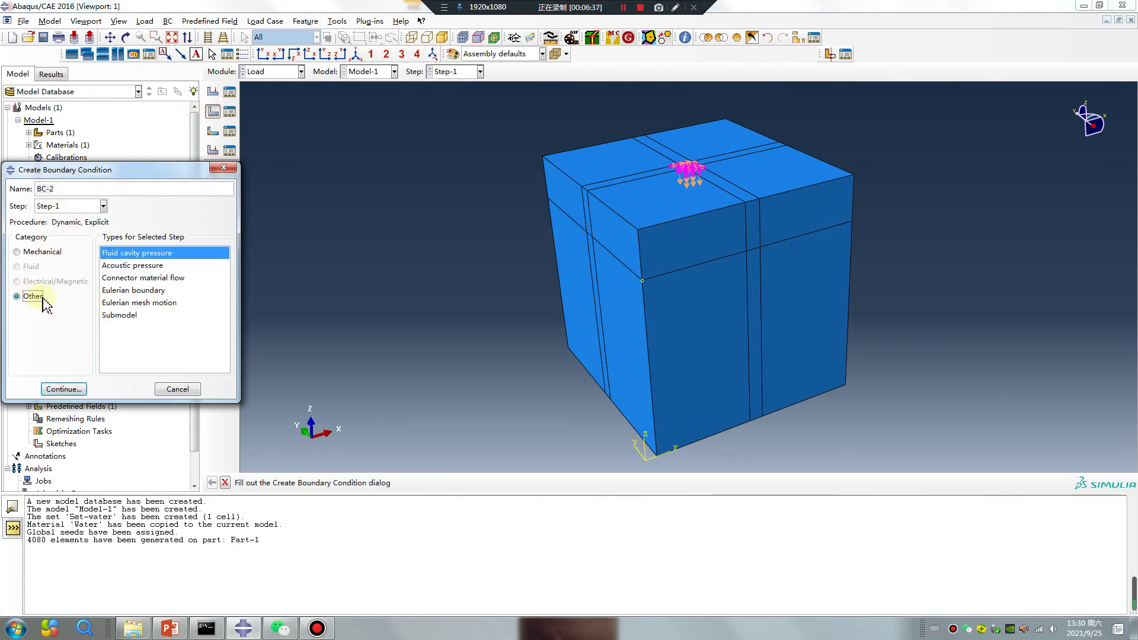
pyautogui.click(144, 290)
pyautogui.click(64, 389)
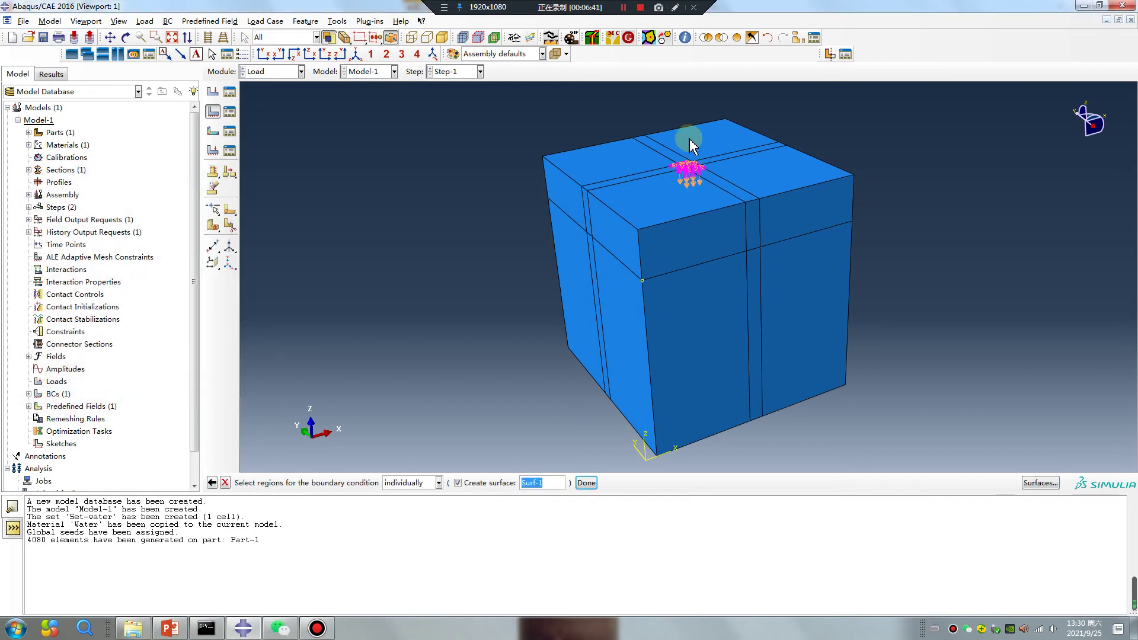
pyautogui.scroll(5, 689, 143)
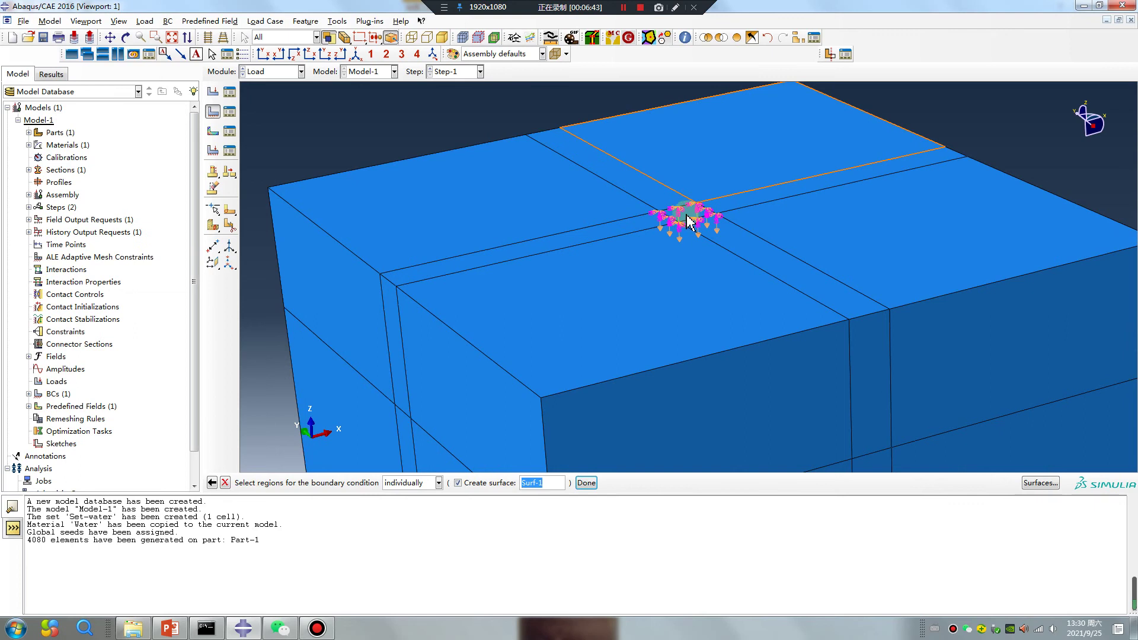
pyautogui.click(688, 222)
pyautogui.middleClick(530, 213)
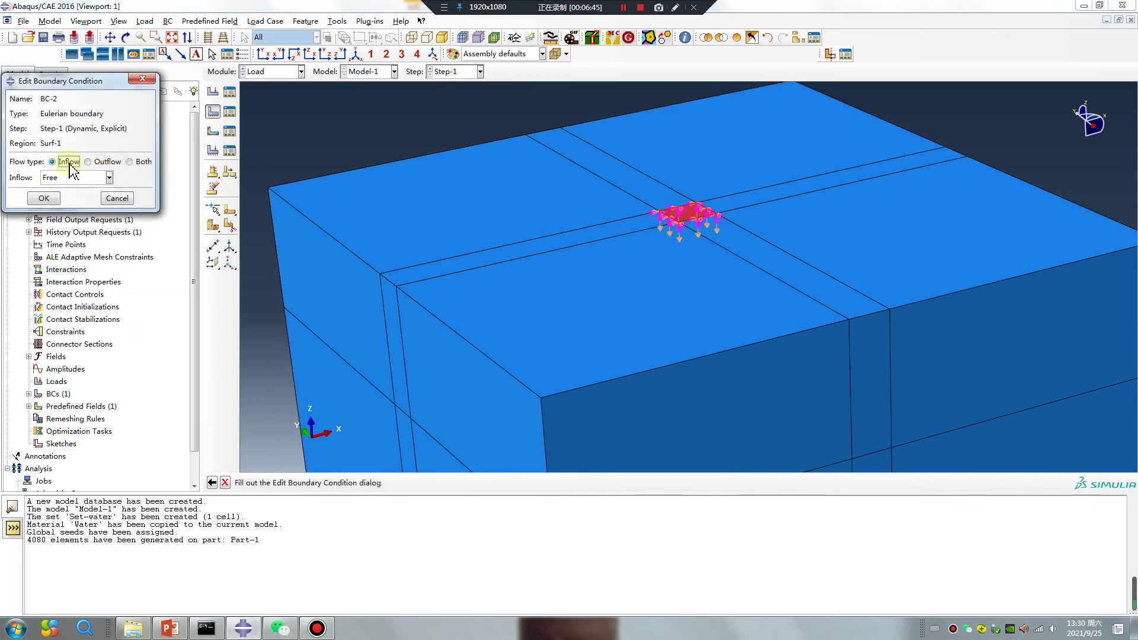
pyautogui.click(54, 198)
# Add BC-3 on the cube's bottom face, picked by angle, with Outflow behaviour
pyautogui.scroll(-5, 585, 132)
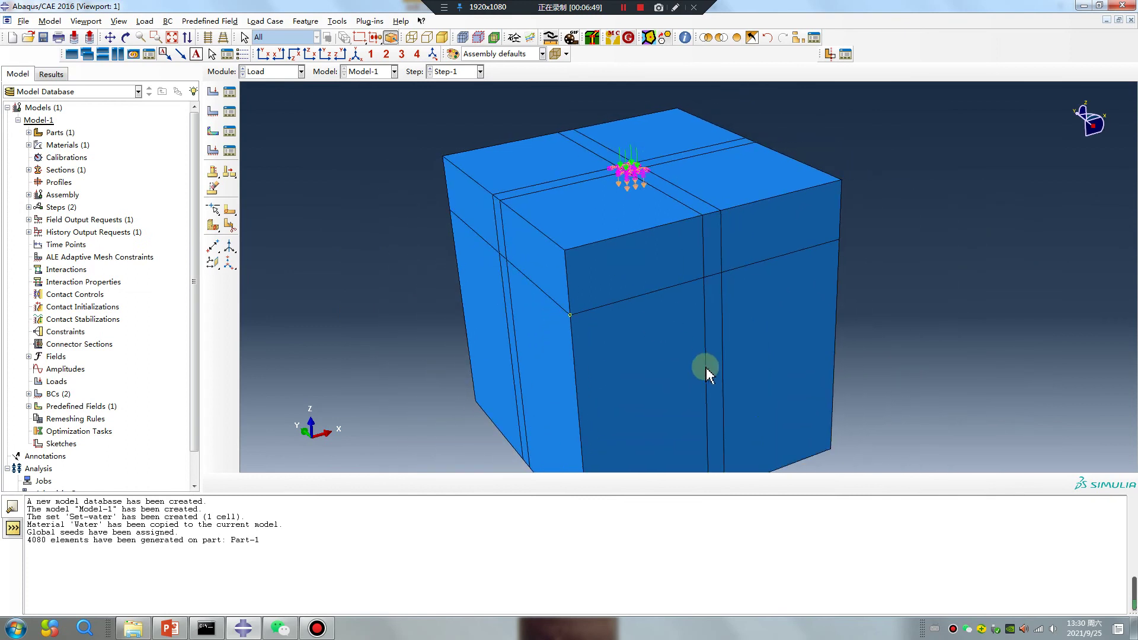
pyautogui.keyDown('ctrl'); pyautogui.keyDown('alt'); pyautogui.moveTo(708, 373); pyautogui.dragTo(632, 368); pyautogui.keyUp('alt'); pyautogui.keyUp('ctrl')
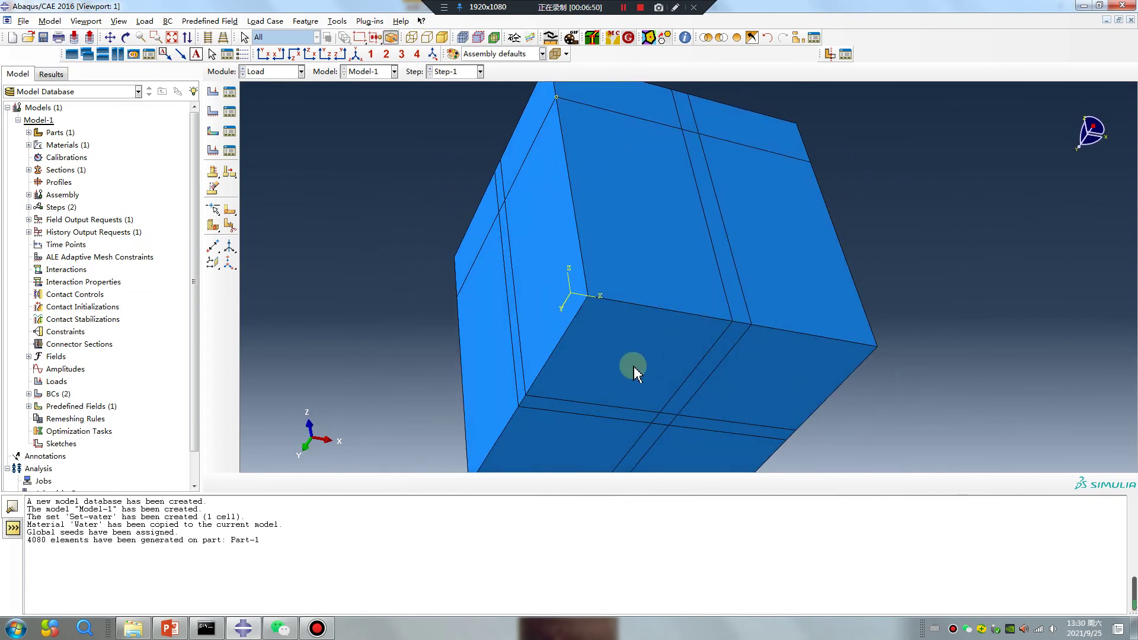
pyautogui.click(212, 111)
pyautogui.click(78, 390)
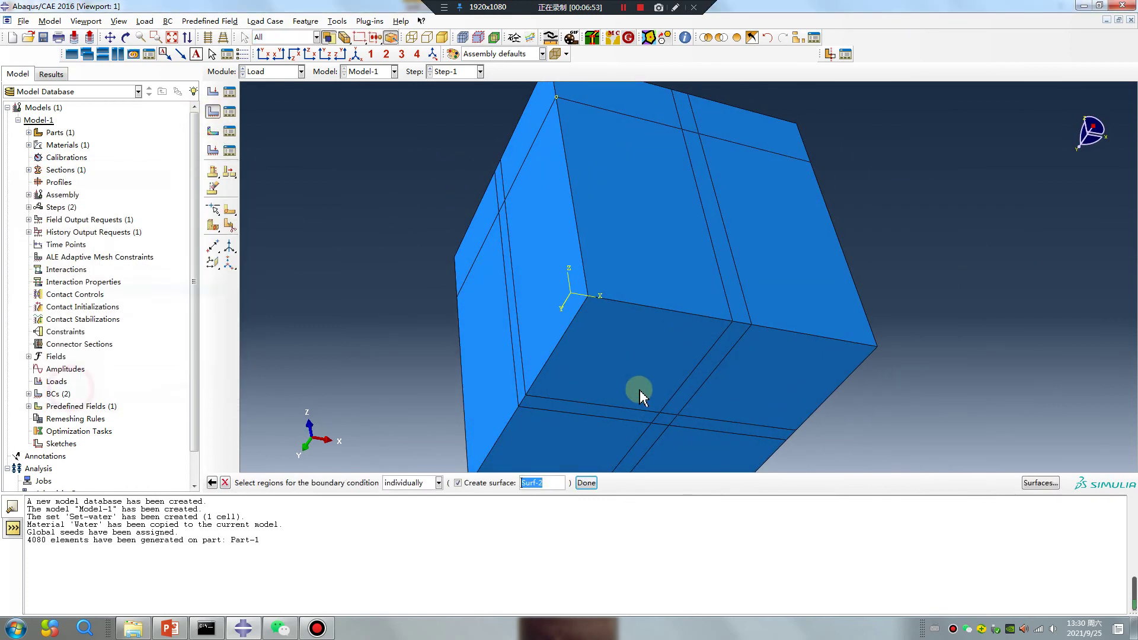
pyautogui.click(438, 483)
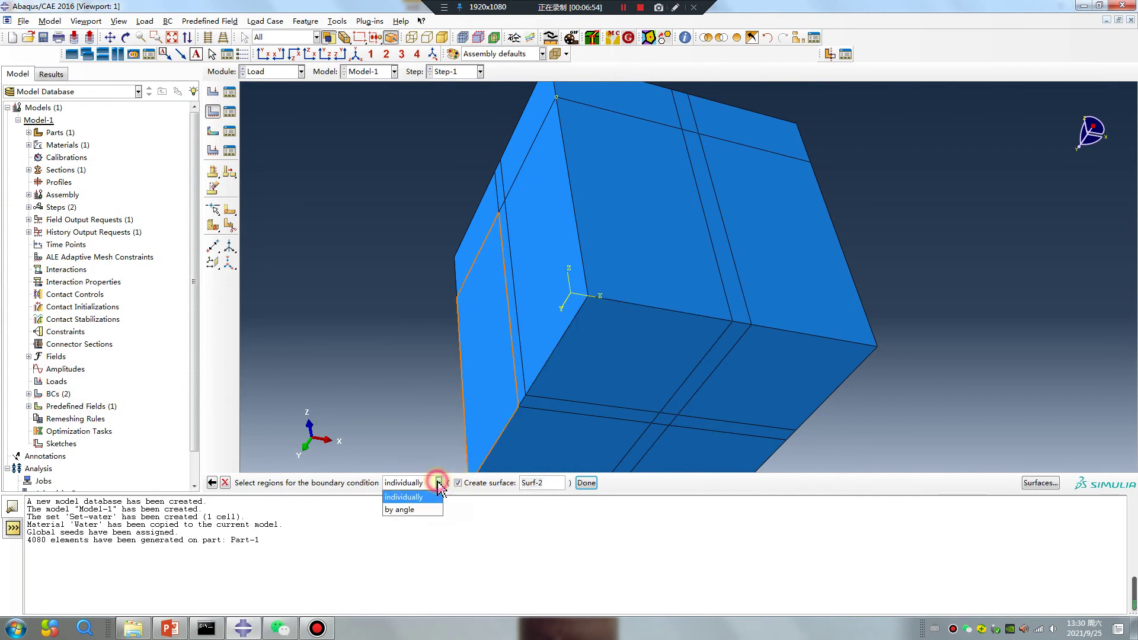
pyautogui.click(406, 509)
pyautogui.click(579, 379)
pyautogui.middleClick(394, 340)
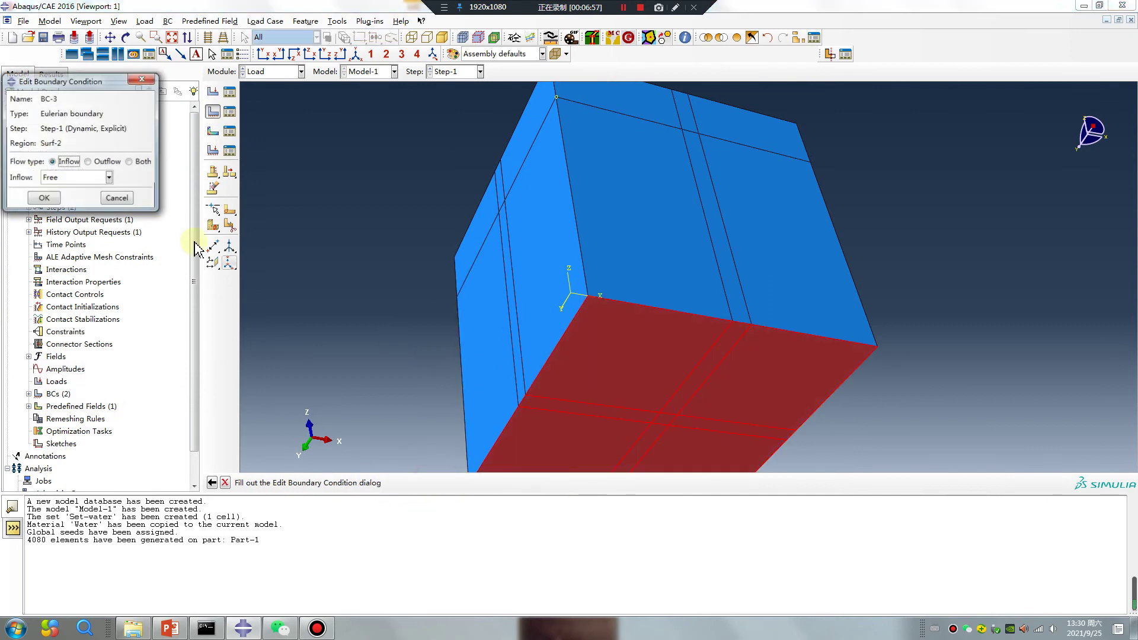
pyautogui.click(90, 161)
pyautogui.click(44, 198)
pyautogui.keyDown('ctrl'); pyautogui.keyDown('alt'); pyautogui.moveTo(584, 232); pyautogui.dragTo(635, 201); pyautogui.keyUp('alt'); pyautogui.keyUp('ctrl')
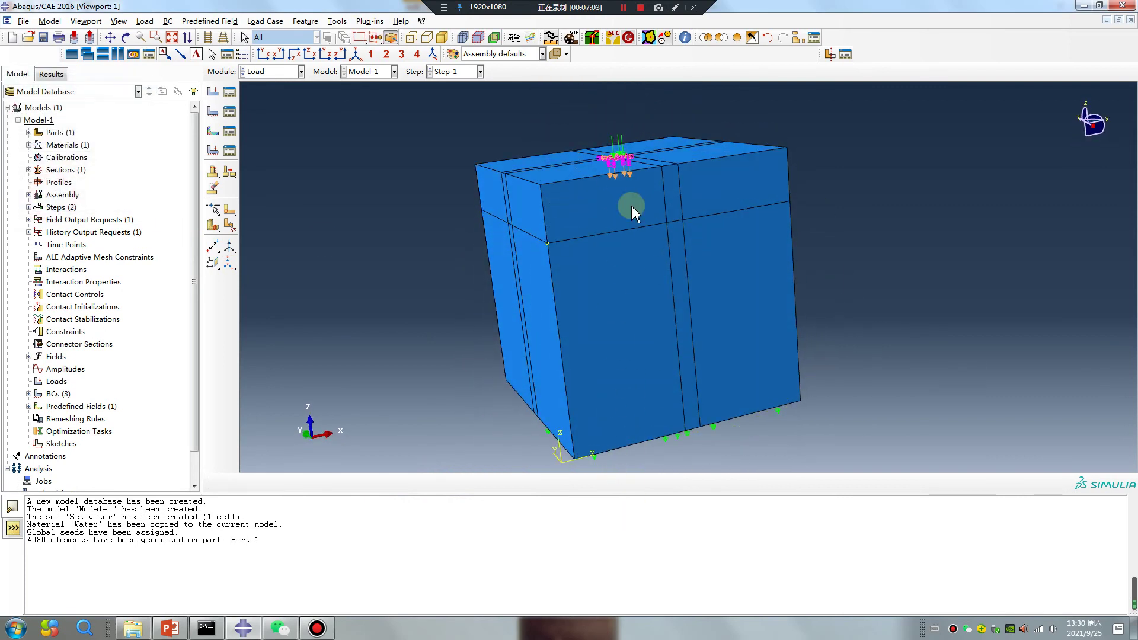
# Create Job-1 in the Job module with parallel execution on multiple processors
pyautogui.click(272, 72)
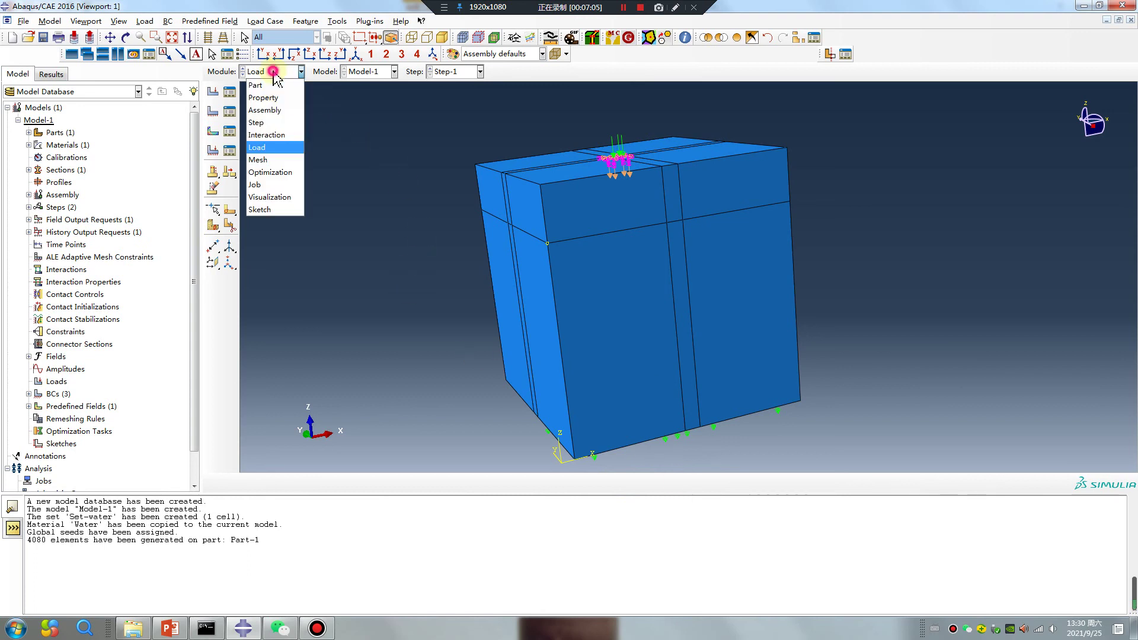
pyautogui.click(261, 185)
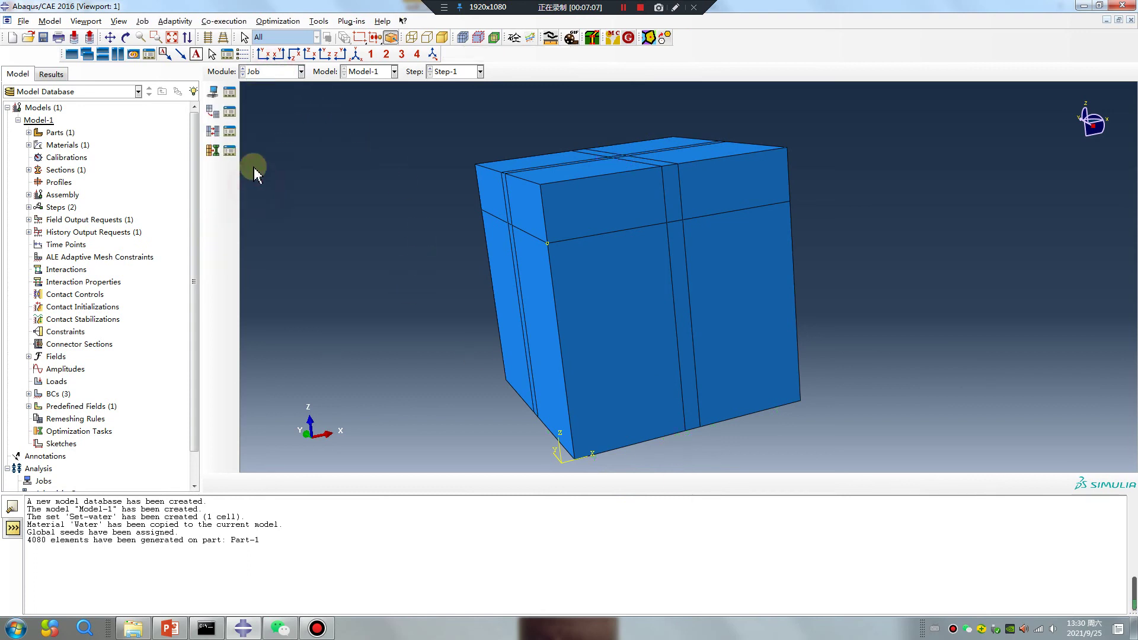
pyautogui.click(213, 93)
pyautogui.click(445, 447)
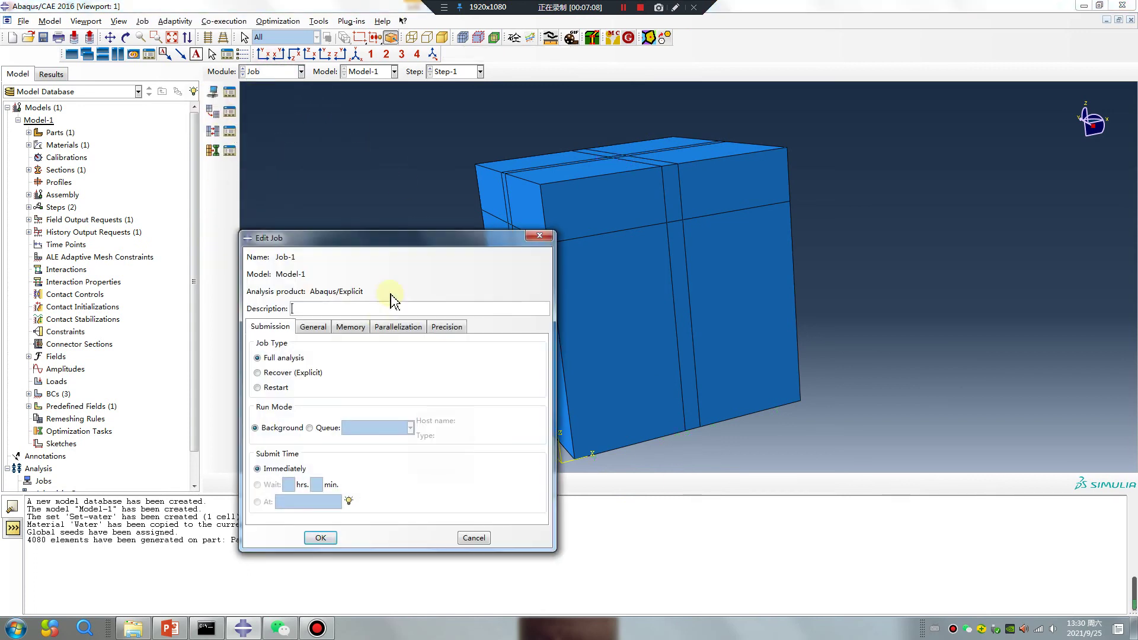
pyautogui.click(395, 328)
pyautogui.click(254, 344)
pyautogui.click(370, 341)
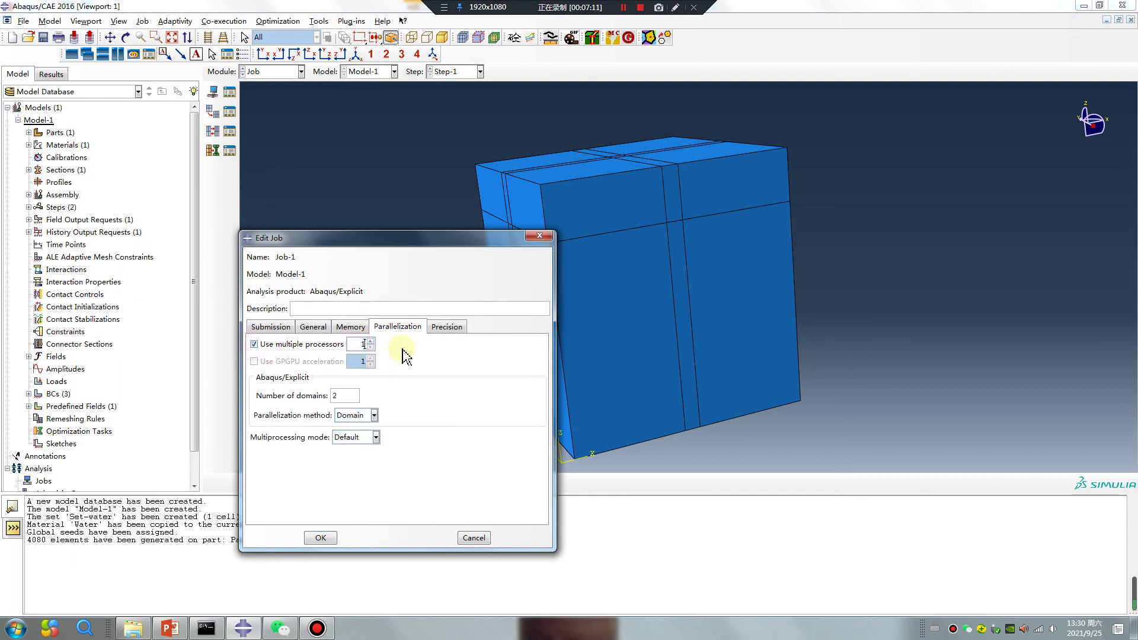
pyautogui.click(313, 539)
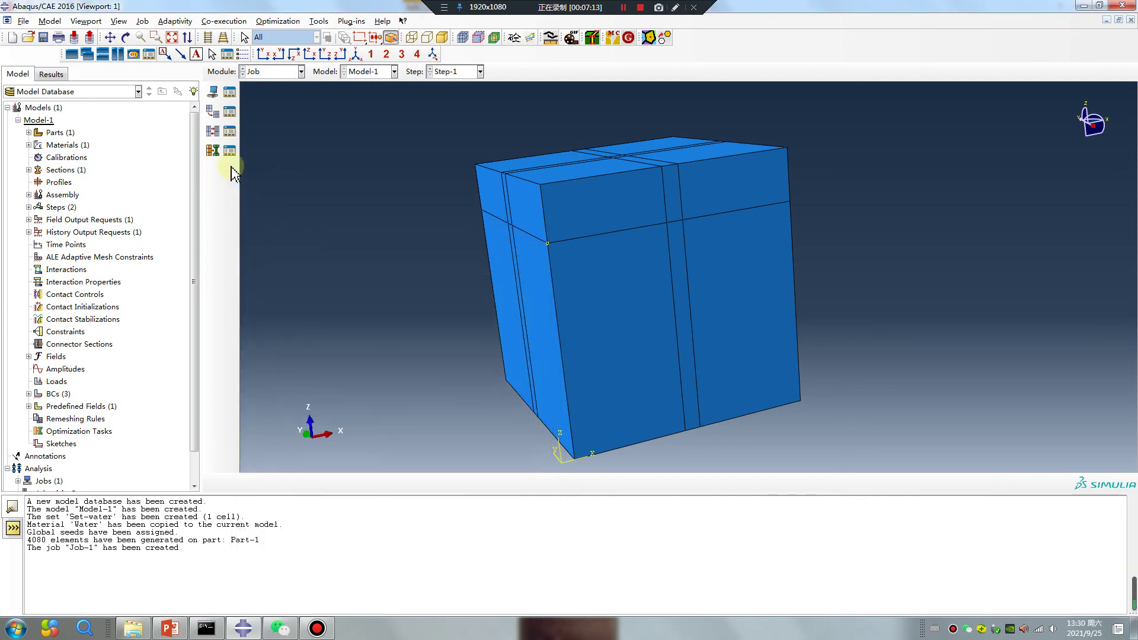
# Submit Job-1 from the Job Manager and let it run to completion
pyautogui.click(228, 95)
pyautogui.click(397, 252)
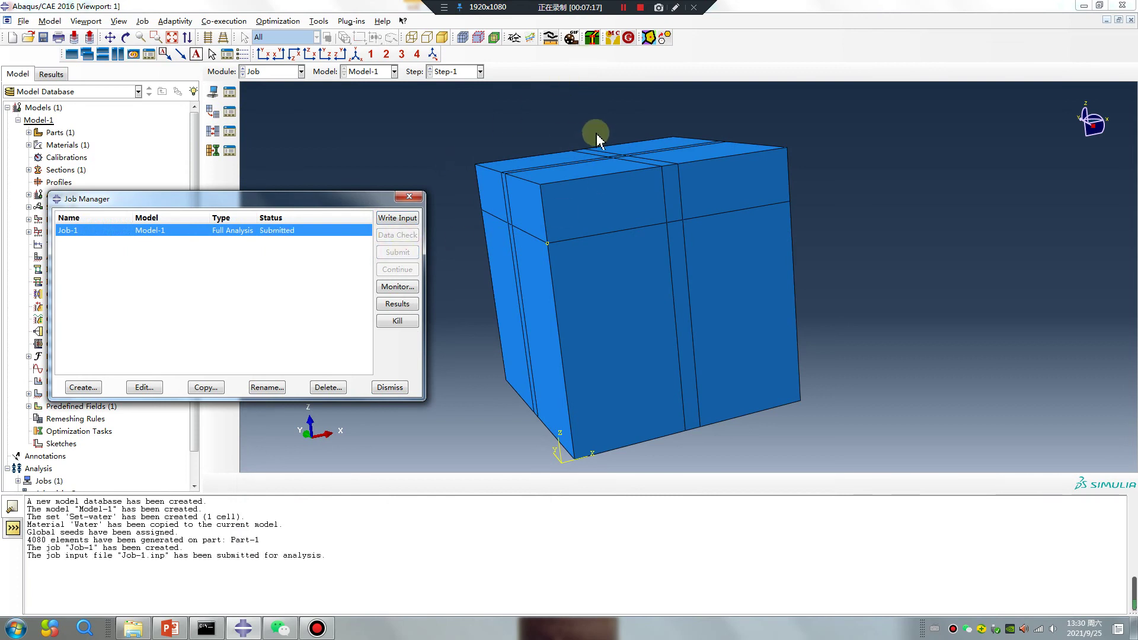
pyautogui.click(623, 11)
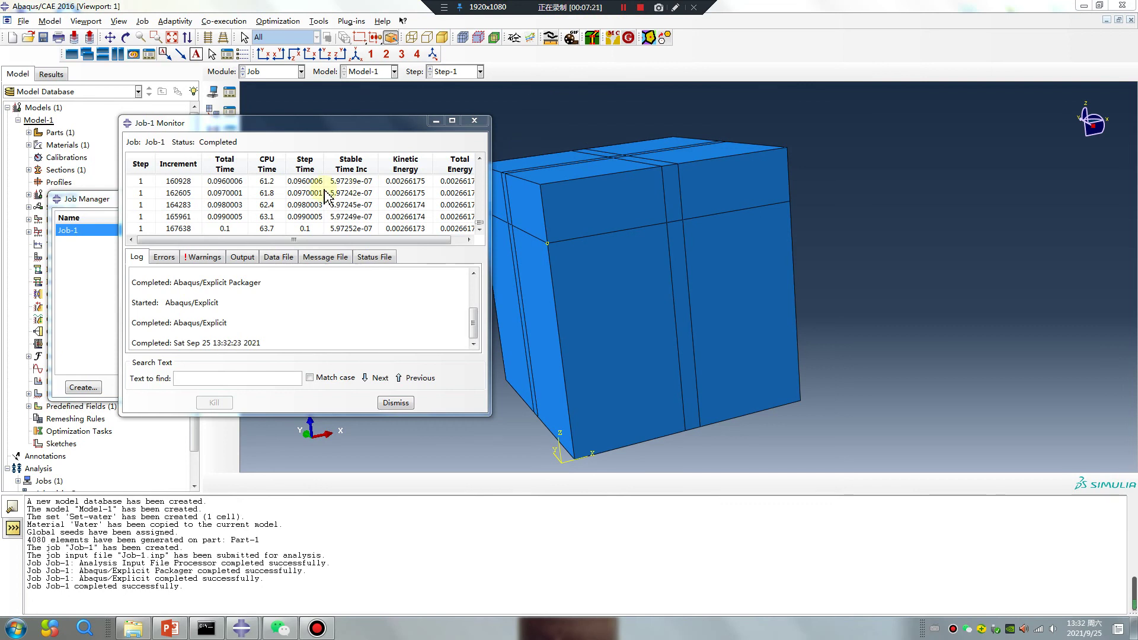
pyautogui.click(475, 120)
# Show Job-1 results as translucent contours cut at the EVF_VOID isosurface, on the last frame
pyautogui.click(394, 305)
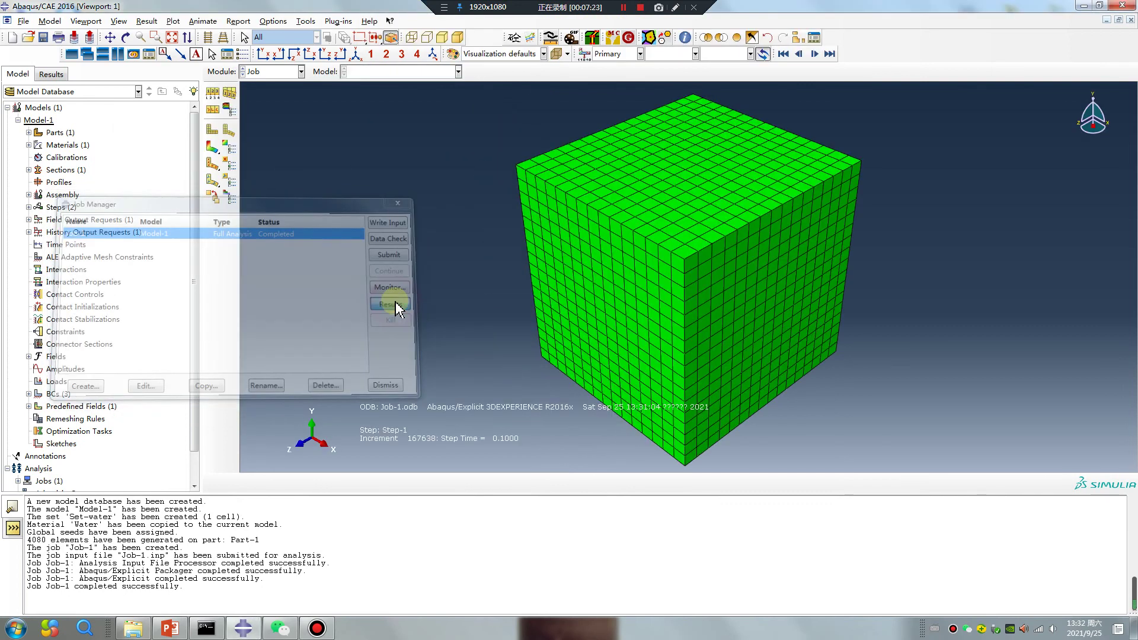
pyautogui.click(211, 146)
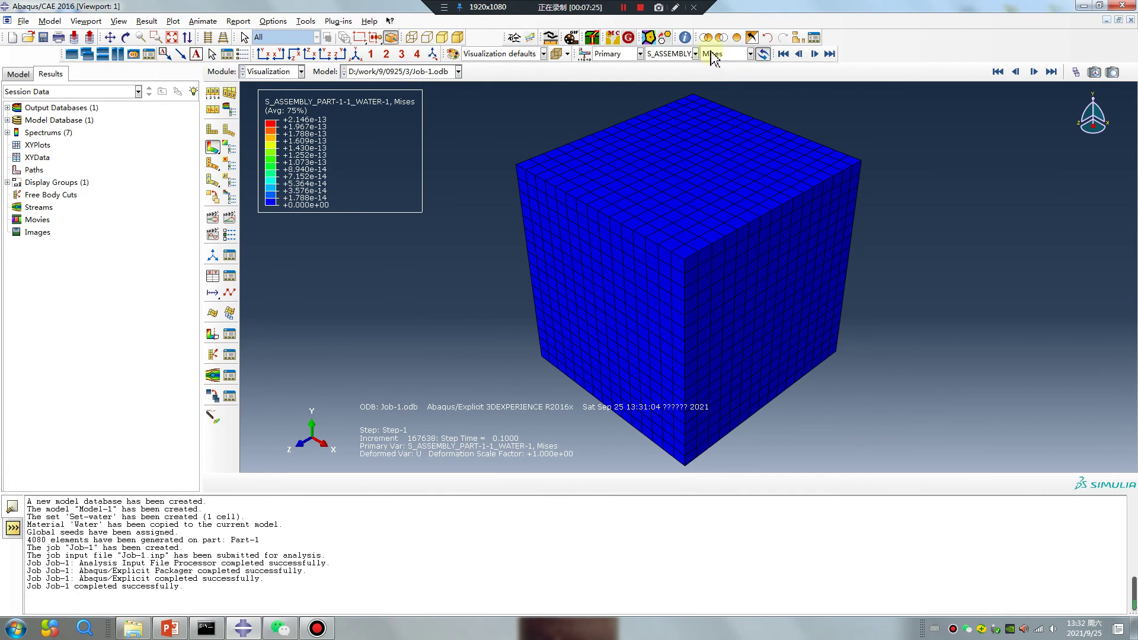
pyautogui.click(557, 54)
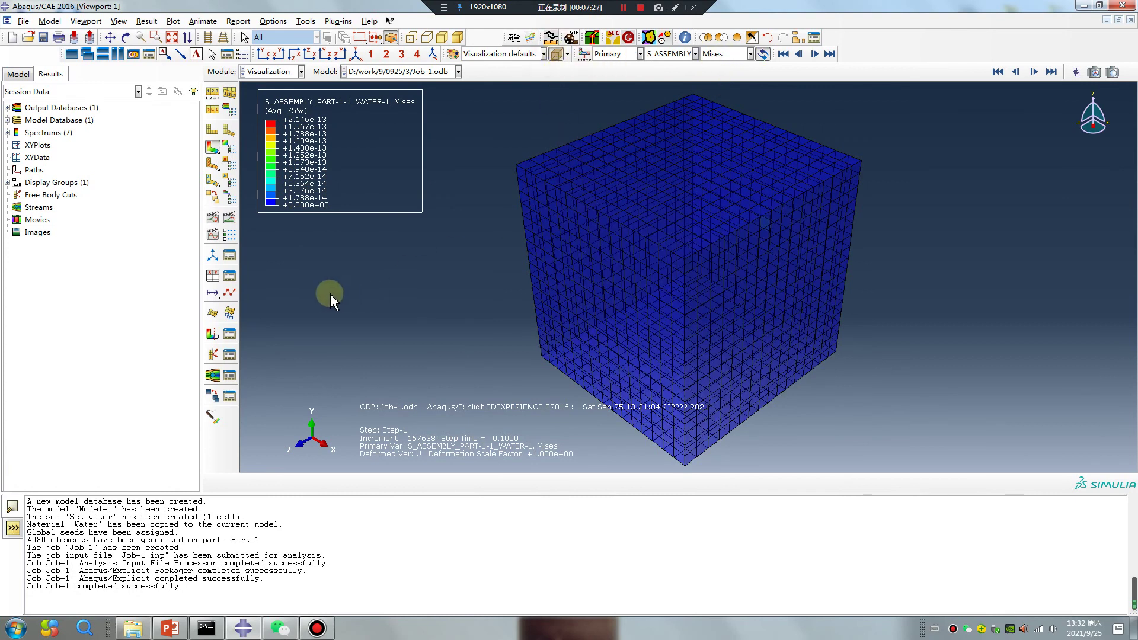
pyautogui.click(230, 335)
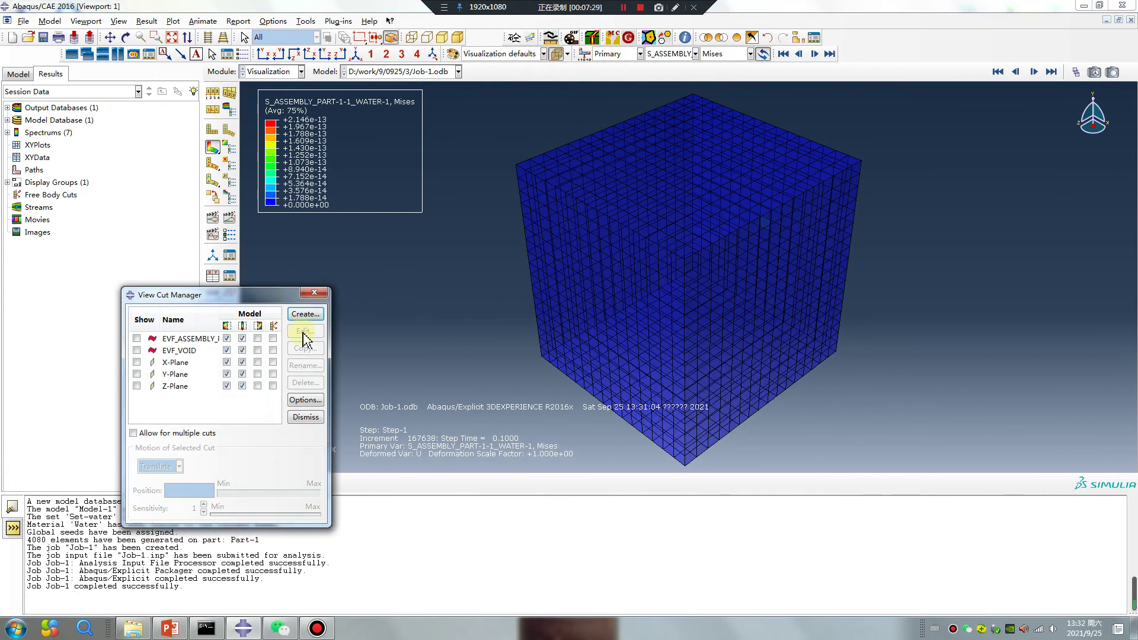
pyautogui.click(137, 350)
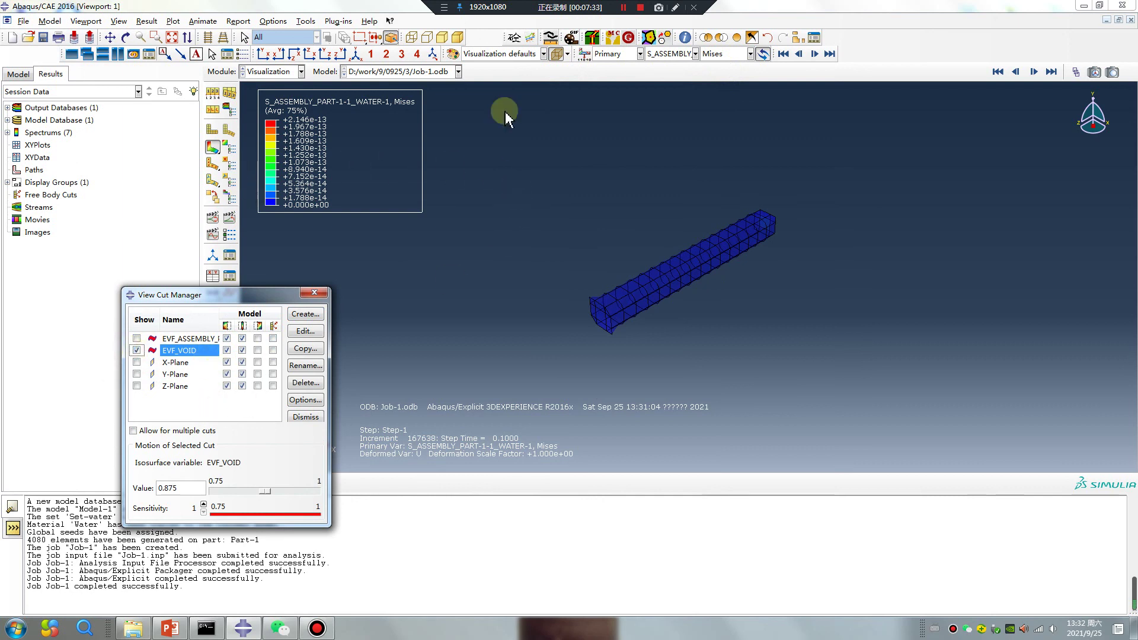
pyautogui.click(1053, 72)
# Plot EVF_VOID with the full block displayed alongside the jet cut
pyautogui.keyDown('ctrl'); pyautogui.keyDown('alt'); pyautogui.moveTo(653, 264); pyautogui.dragTo(664, 95); pyautogui.keyUp('alt'); pyautogui.keyUp('ctrl')
pyautogui.click(672, 55)
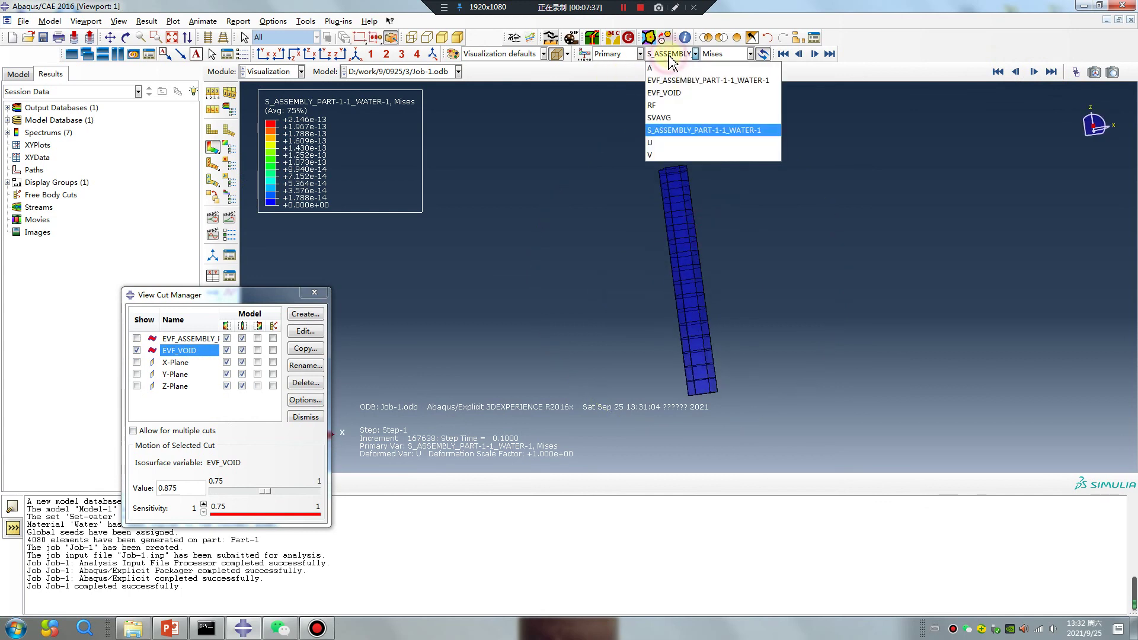
pyautogui.click(678, 93)
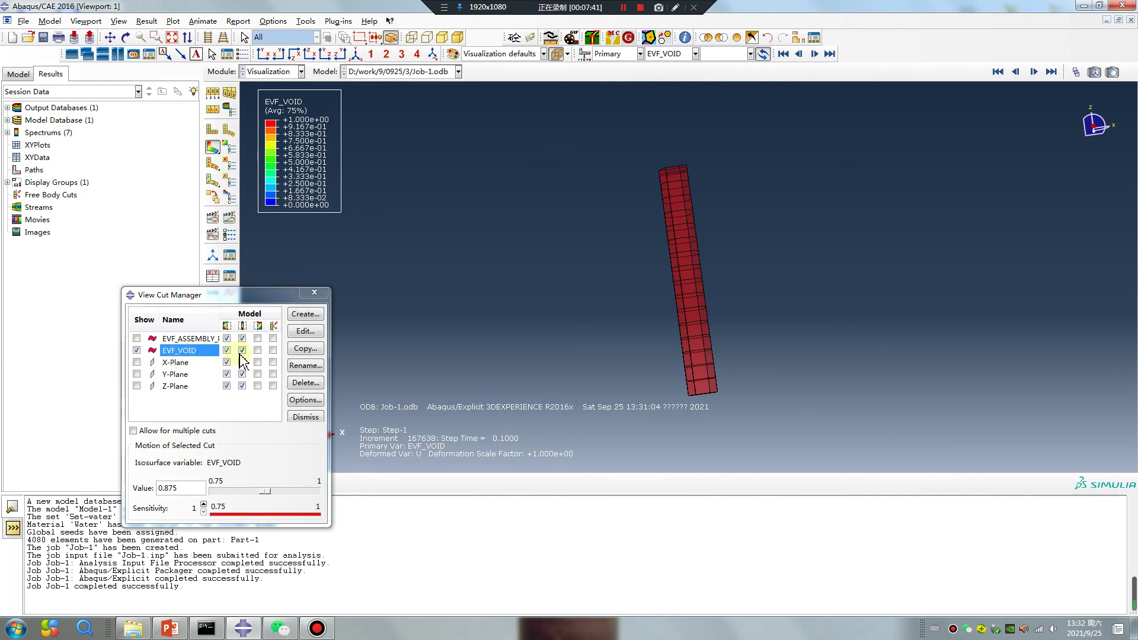
pyautogui.click(257, 350)
pyautogui.keyDown('ctrl'); pyautogui.keyDown('alt'); pyautogui.moveTo(589, 287); pyautogui.dragTo(632, 302); pyautogui.keyUp('alt'); pyautogui.keyUp('ctrl')
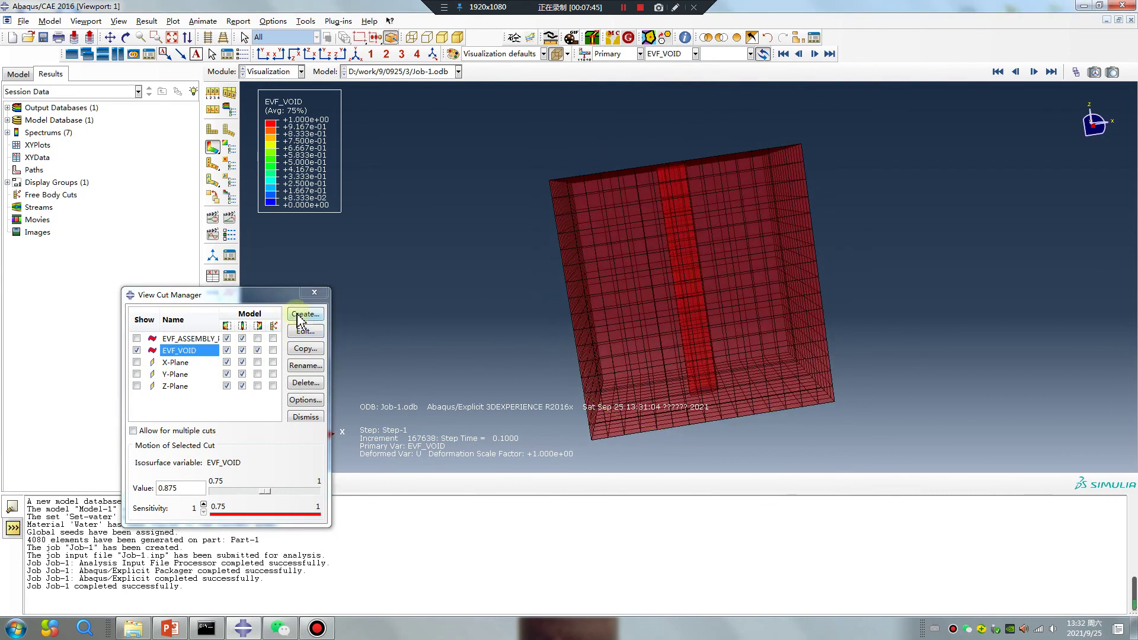
pyautogui.click(314, 292)
# Animate the results over time while rotating the block to a near-front view
pyautogui.click(229, 217)
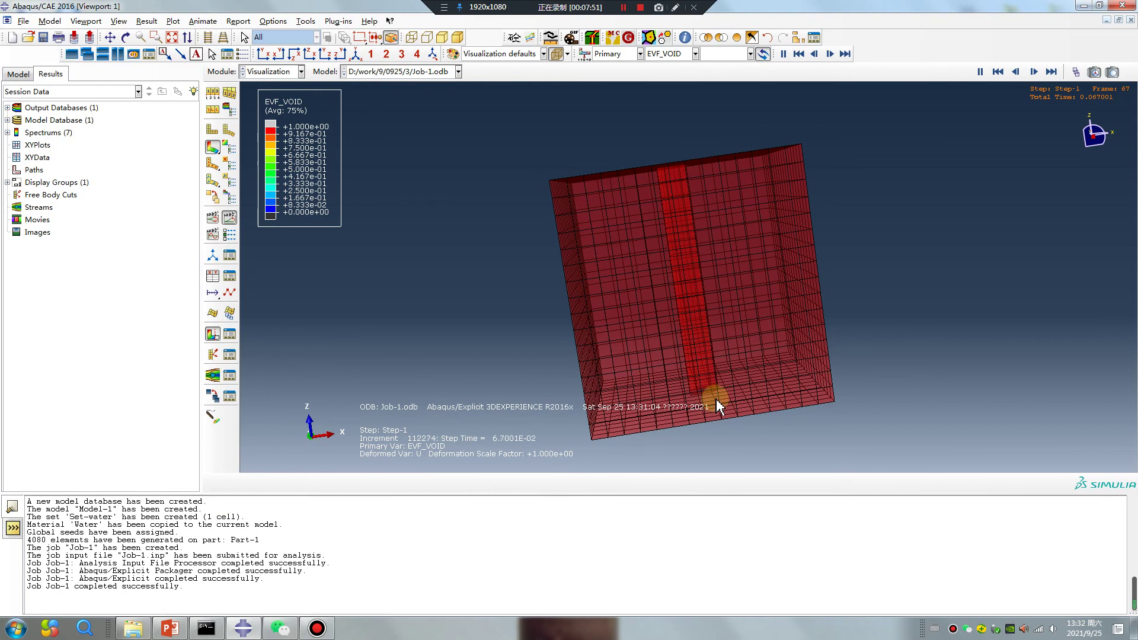
pyautogui.keyDown('ctrl'); pyautogui.keyDown('alt'); pyautogui.moveTo(741, 436); pyautogui.dragTo(667, 170); pyautogui.keyUp('alt'); pyautogui.keyUp('ctrl')
pyautogui.keyDown('ctrl'); pyautogui.keyDown('alt'); pyautogui.moveTo(695, 239); pyautogui.dragTo(713, 382); pyautogui.keyUp('alt'); pyautogui.keyUp('ctrl')
pyautogui.keyDown('ctrl'); pyautogui.keyDown('alt'); pyautogui.moveTo(717, 236); pyautogui.dragTo(703, 198); pyautogui.keyUp('alt'); pyautogui.keyUp('ctrl')
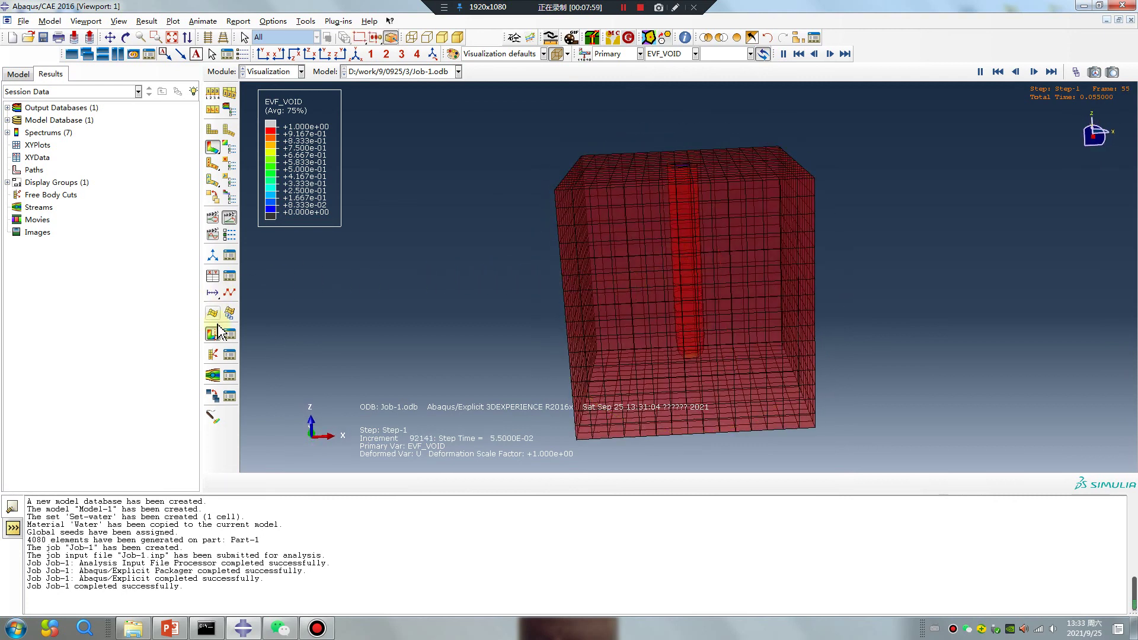
# Switch the plotted variable to EVF_ASSEMBLY_PART-1-1_WATER-1, then to velocity magnitude V
pyautogui.click(682, 57)
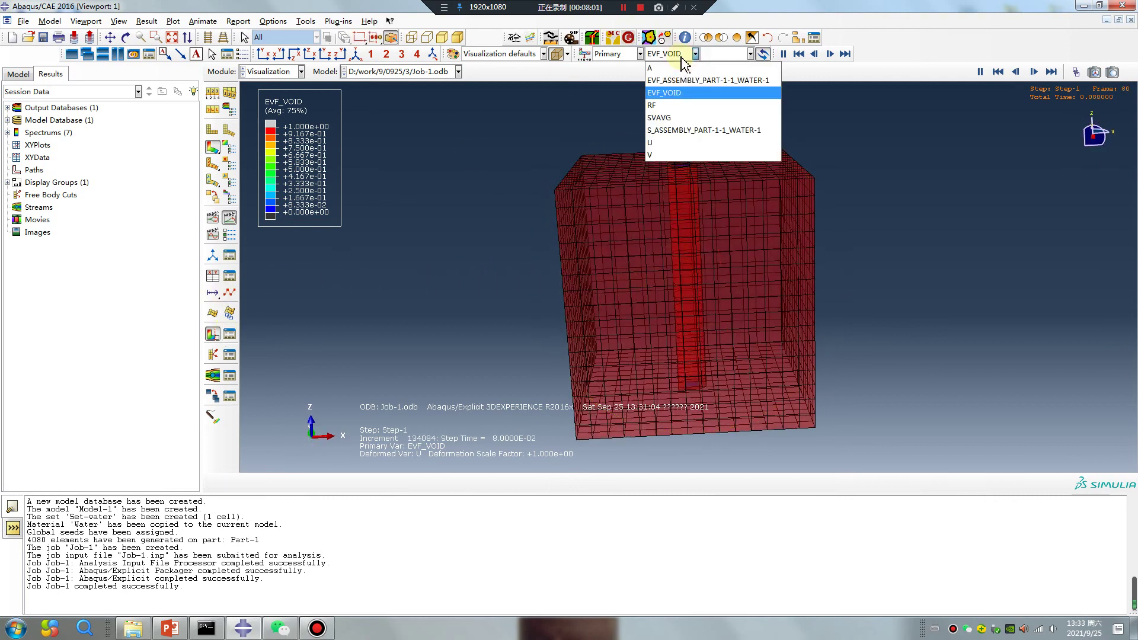
pyautogui.click(687, 81)
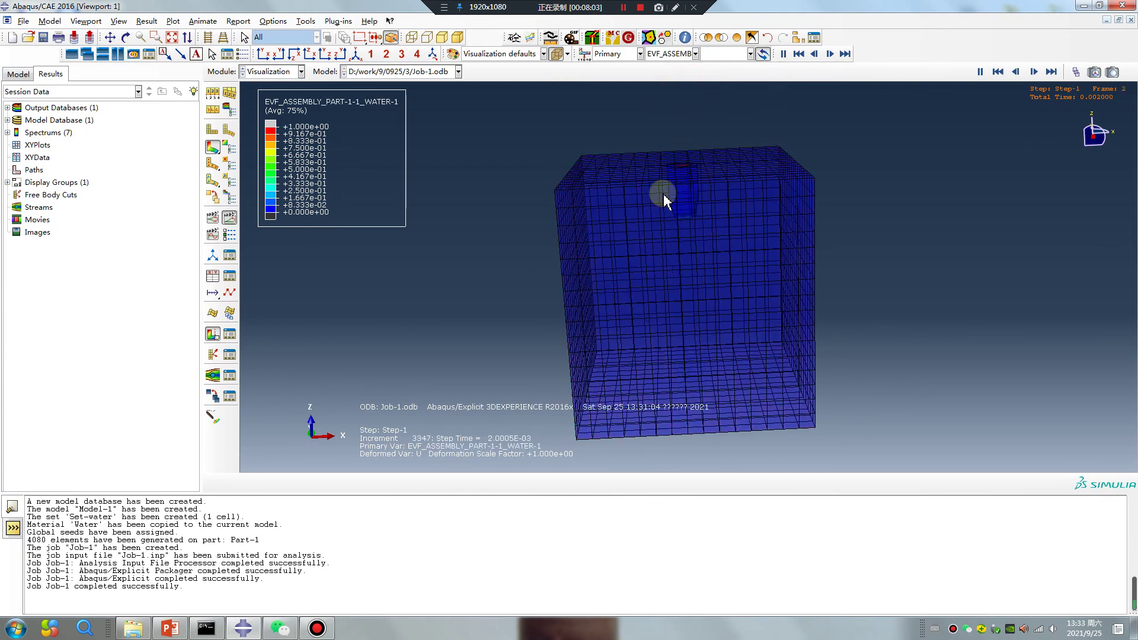
pyautogui.click(682, 54)
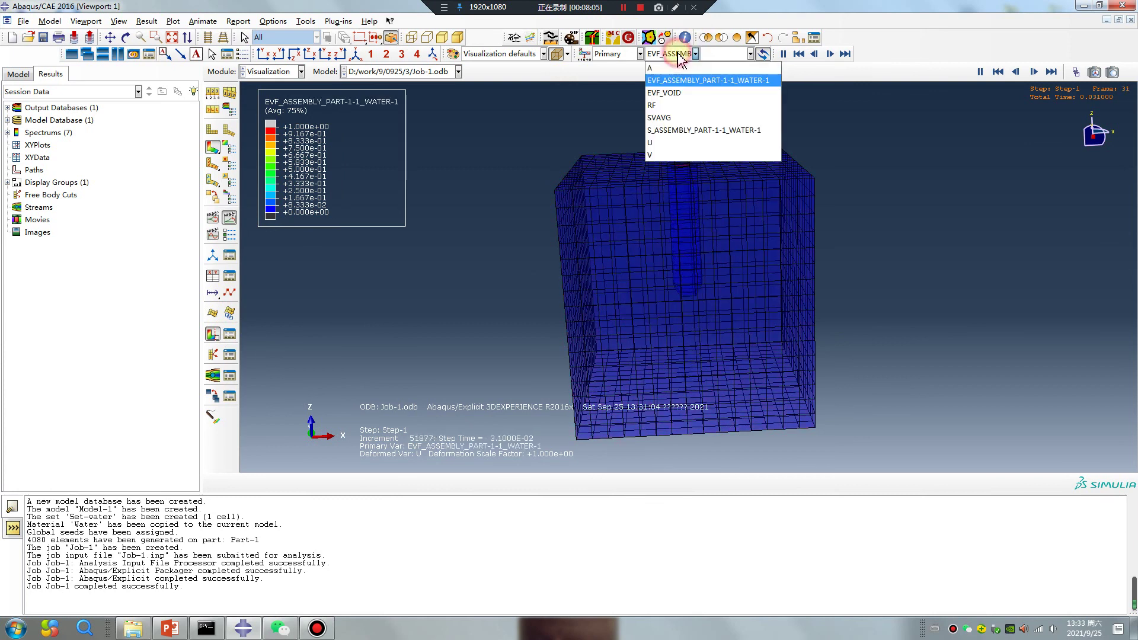
pyautogui.click(660, 156)
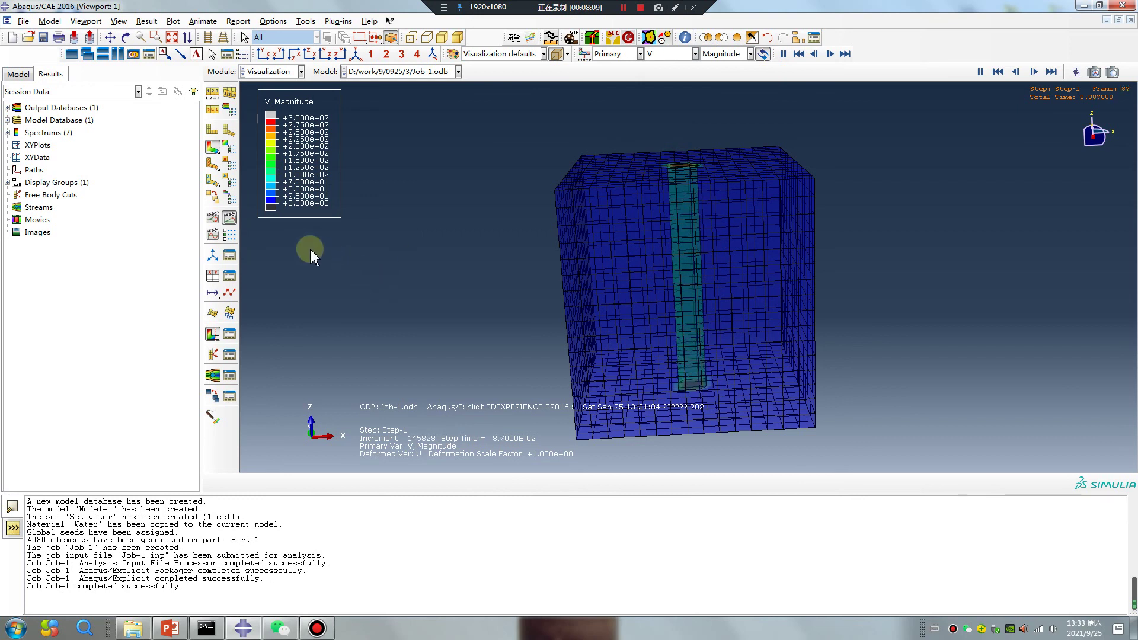
pyautogui.click(170, 633)
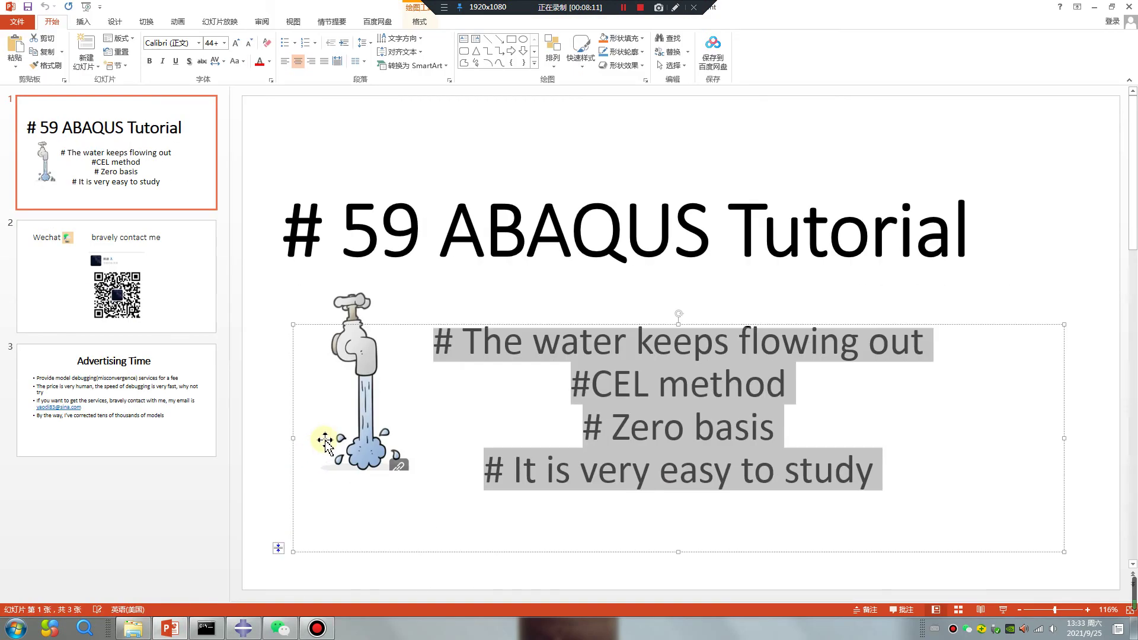
# Clear the text selection on the # 59 ABAQUS Tutorial title slide
pyautogui.click(801, 425)
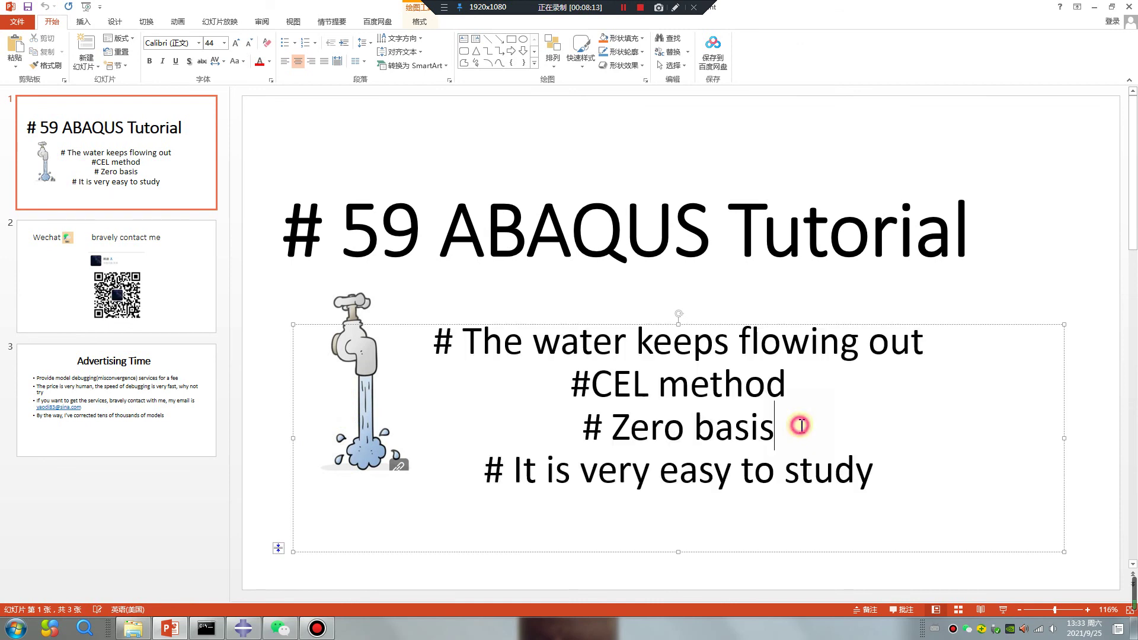